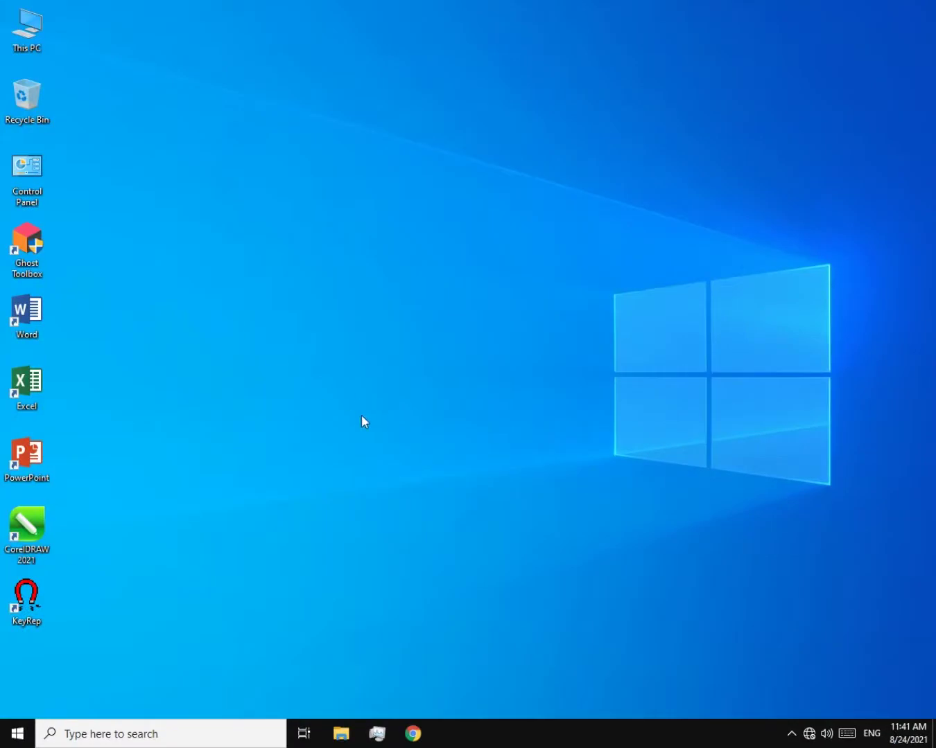
drag(362, 421, 520, 565)
drag(310, 445, 422, 522)
drag(443, 521, 488, 566)
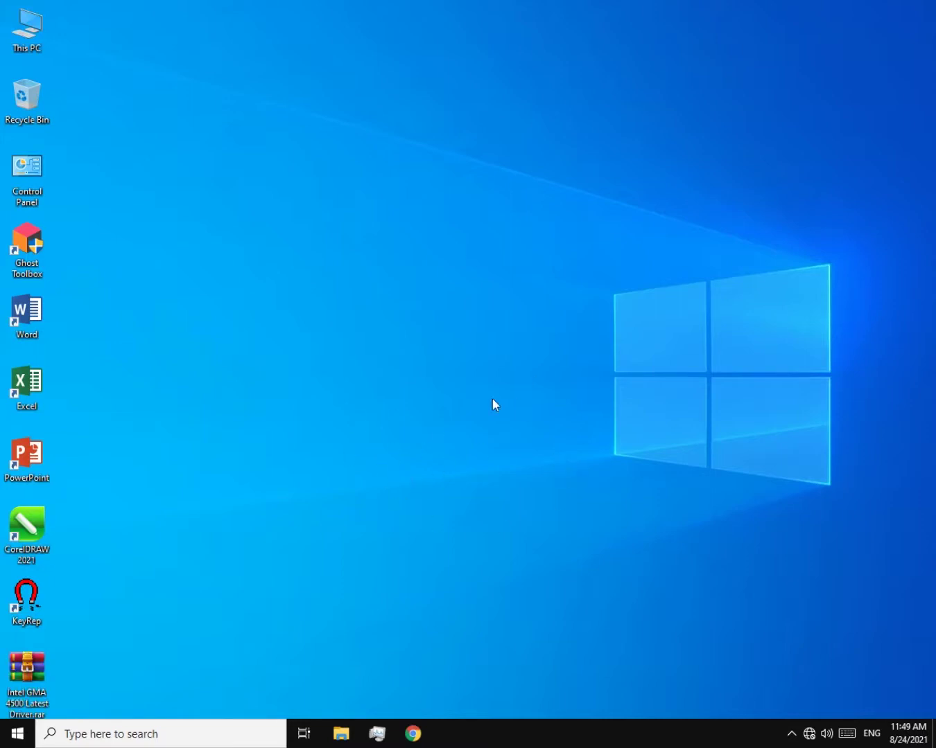
drag(372, 336, 474, 480)
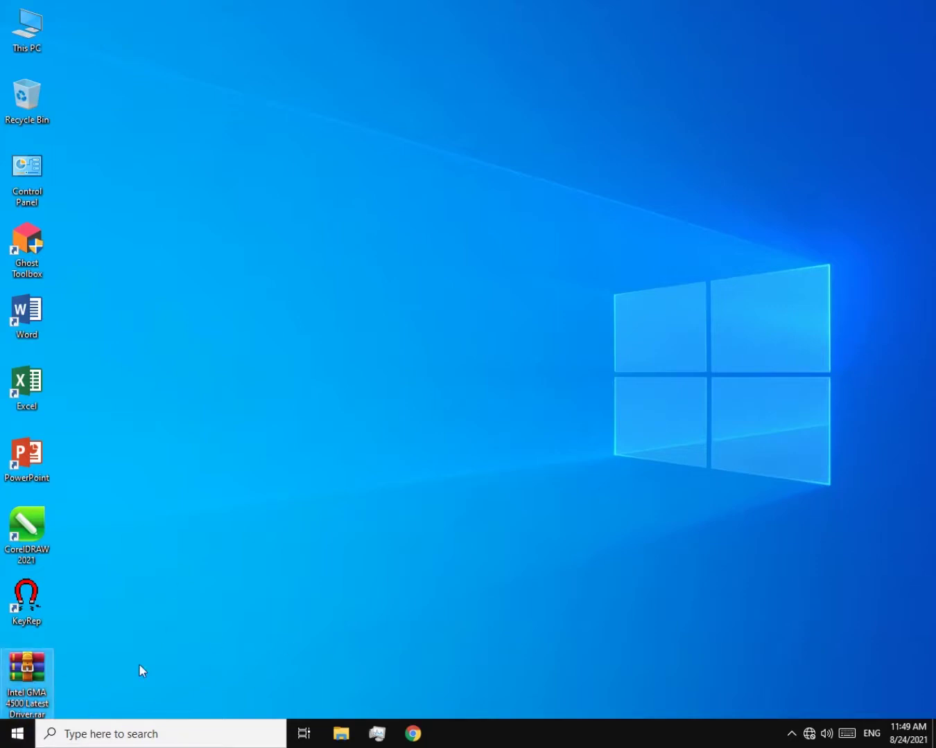
Step: Extract the Intel GMA 4500 Latest Driver.rar archive on the desktop into its own folder and open the inner driver folder
right_click(26, 691)
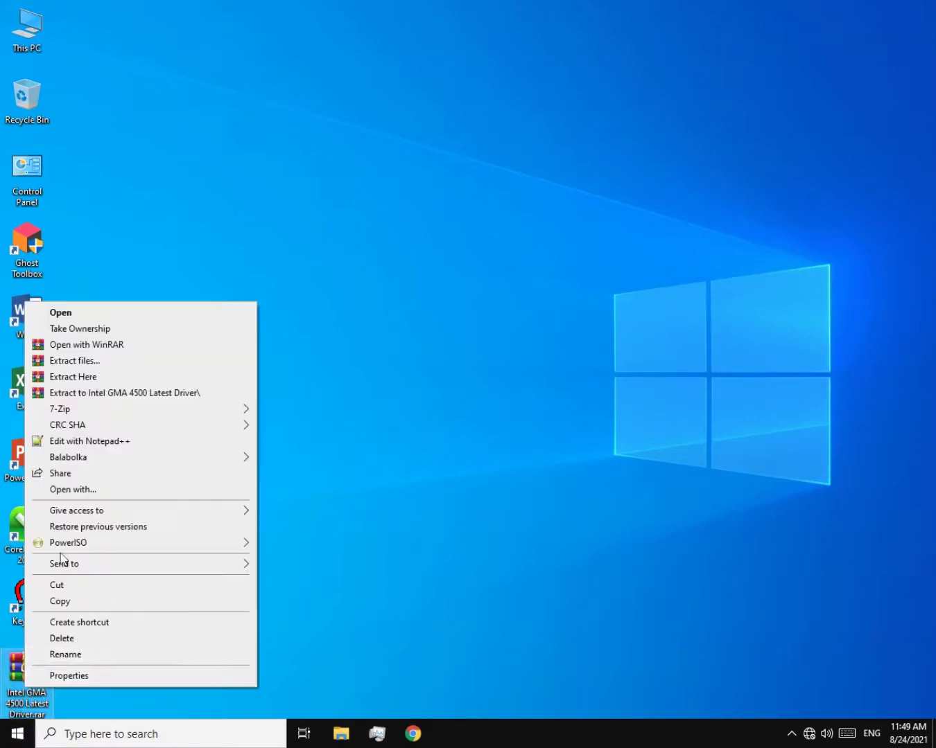
click(78, 394)
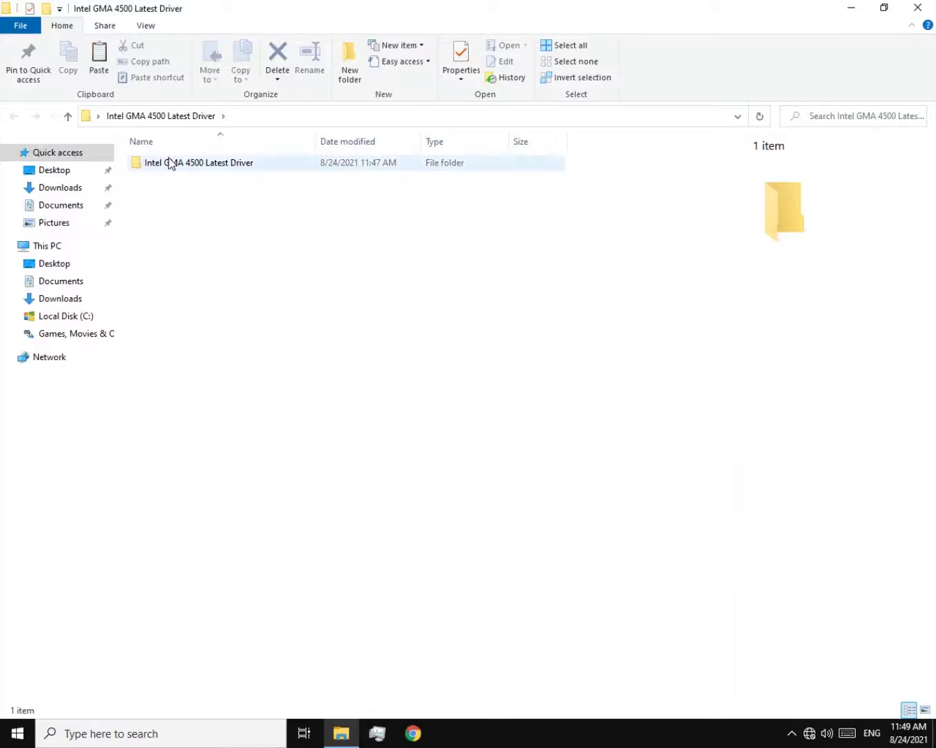
double_click(169, 161)
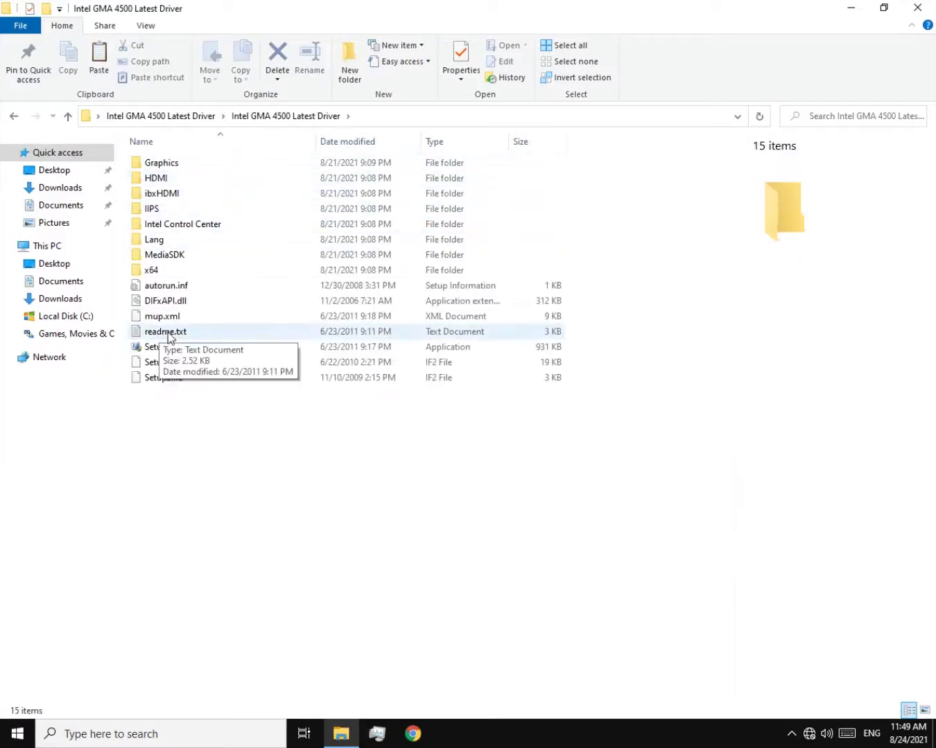
Step: Run the driver's Setup.exe, agree to overwrite the newer drivers, proceed to the license agreement and close the installer
double_click(199, 349)
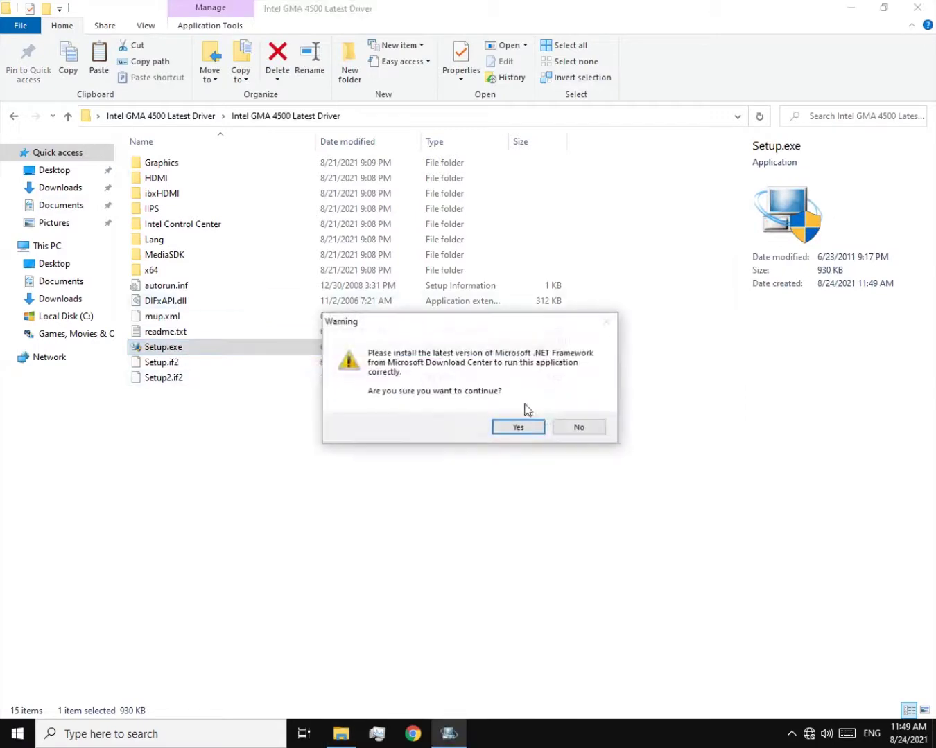
click(527, 428)
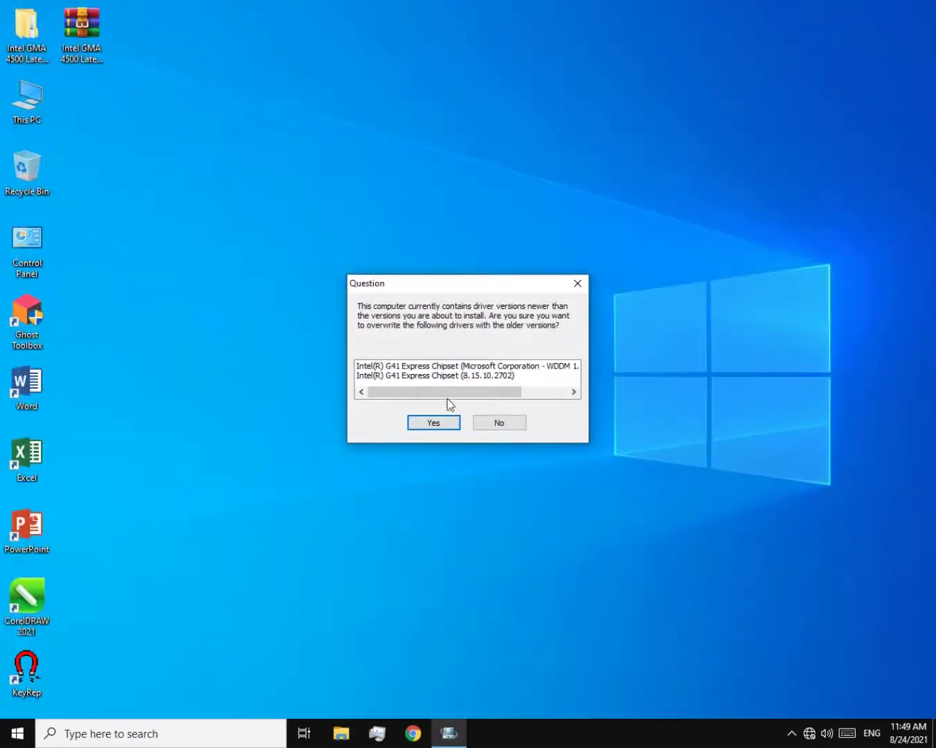
drag(448, 395, 478, 405)
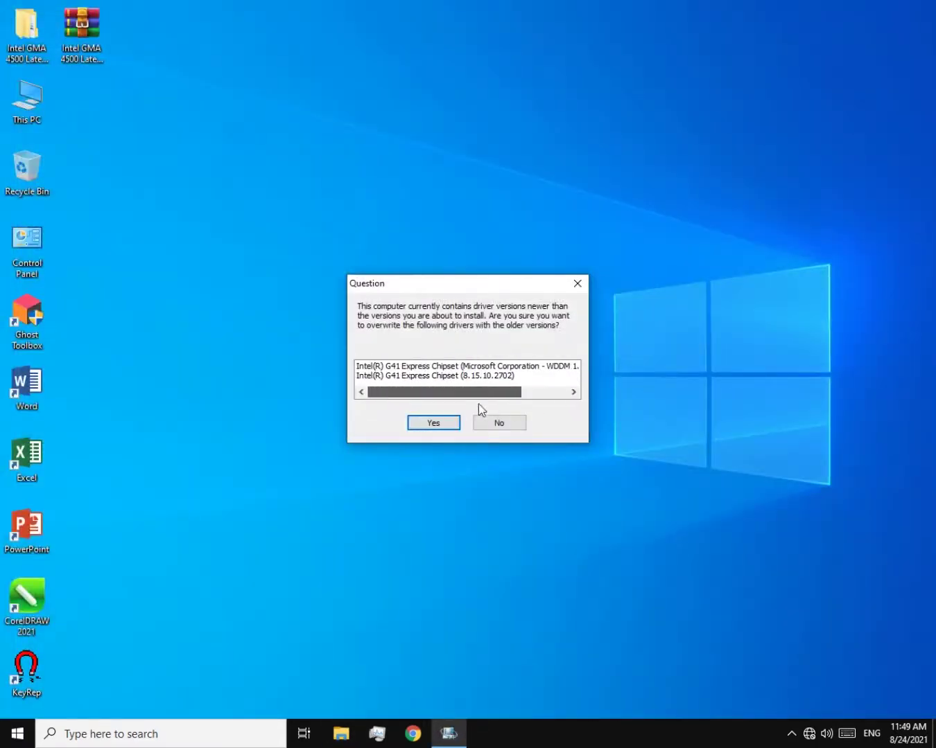
click(438, 426)
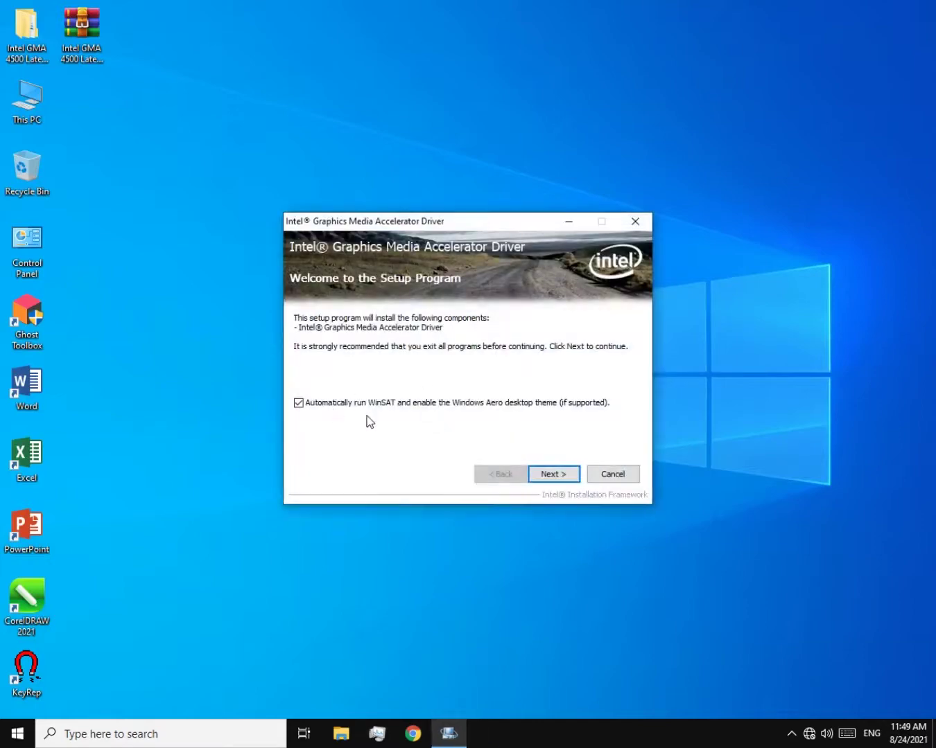
click(548, 476)
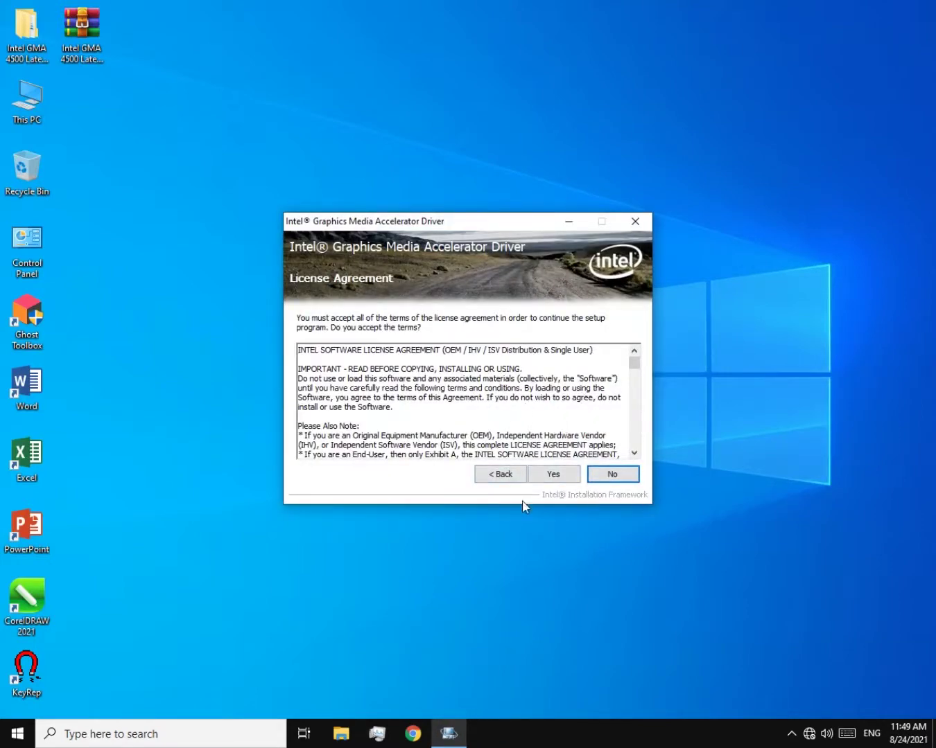
click(636, 221)
Step: Open the virtual memory settings through the computer's properties and its advanced performance options
right_click(19, 12)
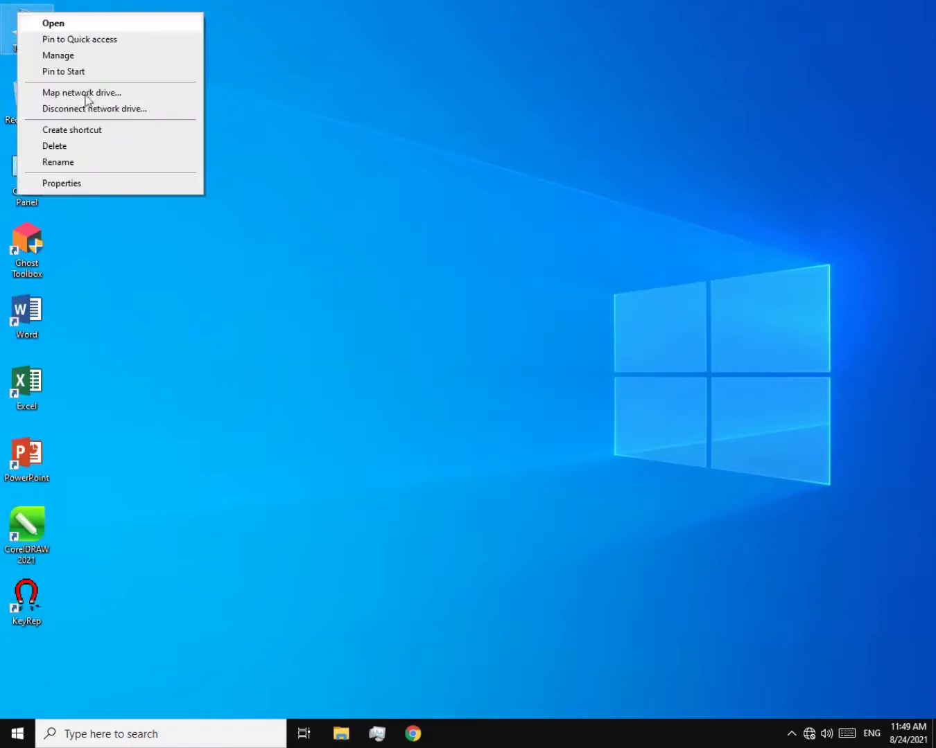
click(95, 192)
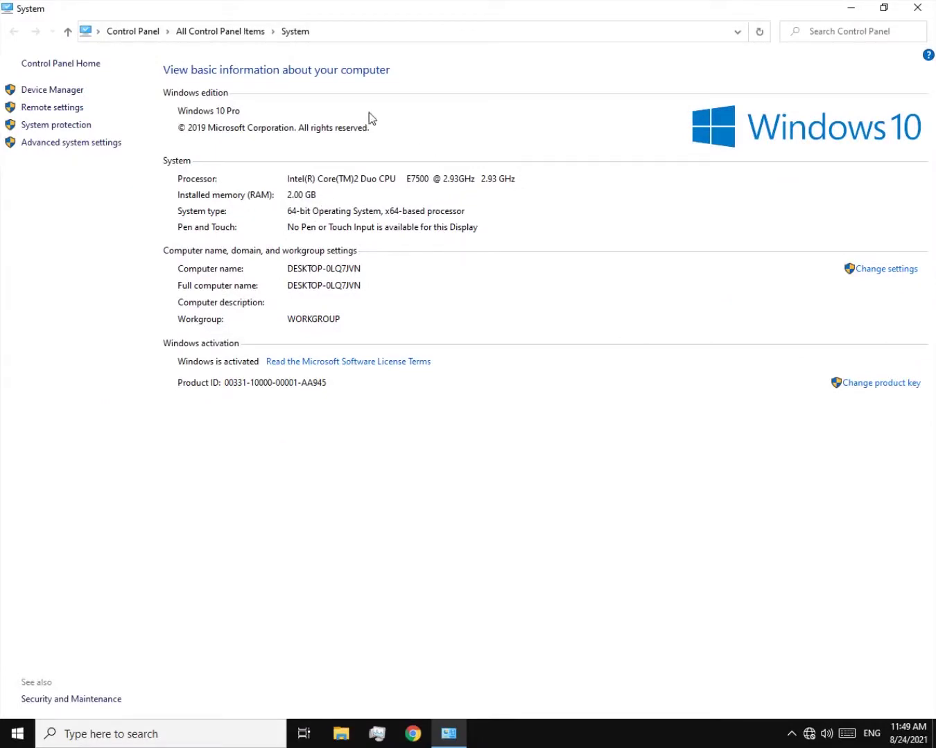
click(117, 143)
click(392, 271)
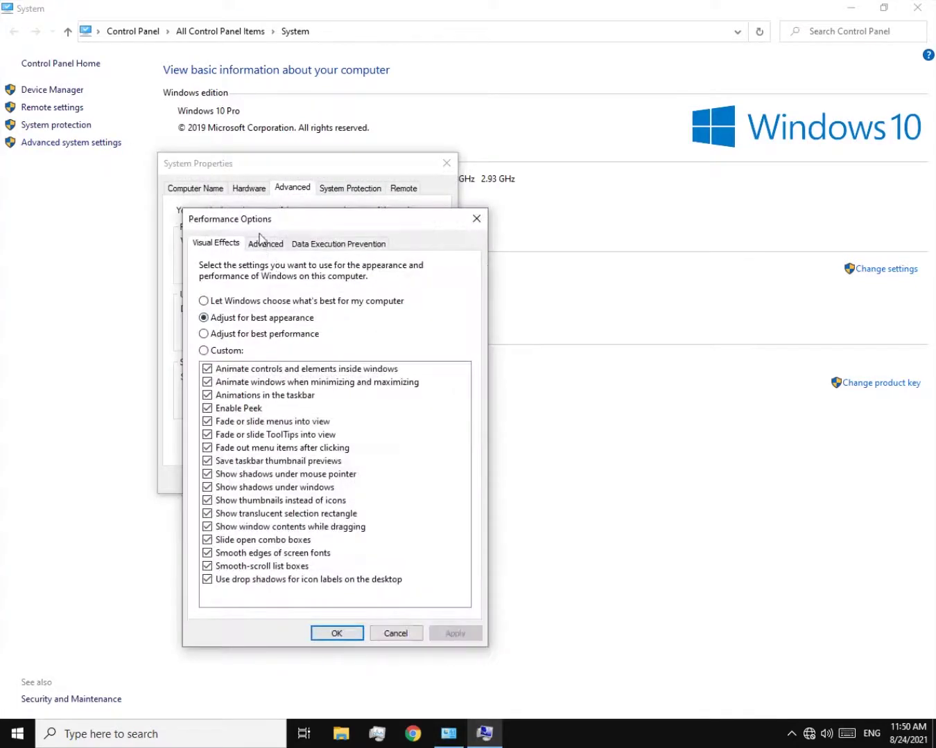
click(261, 247)
drag(299, 223, 597, 219)
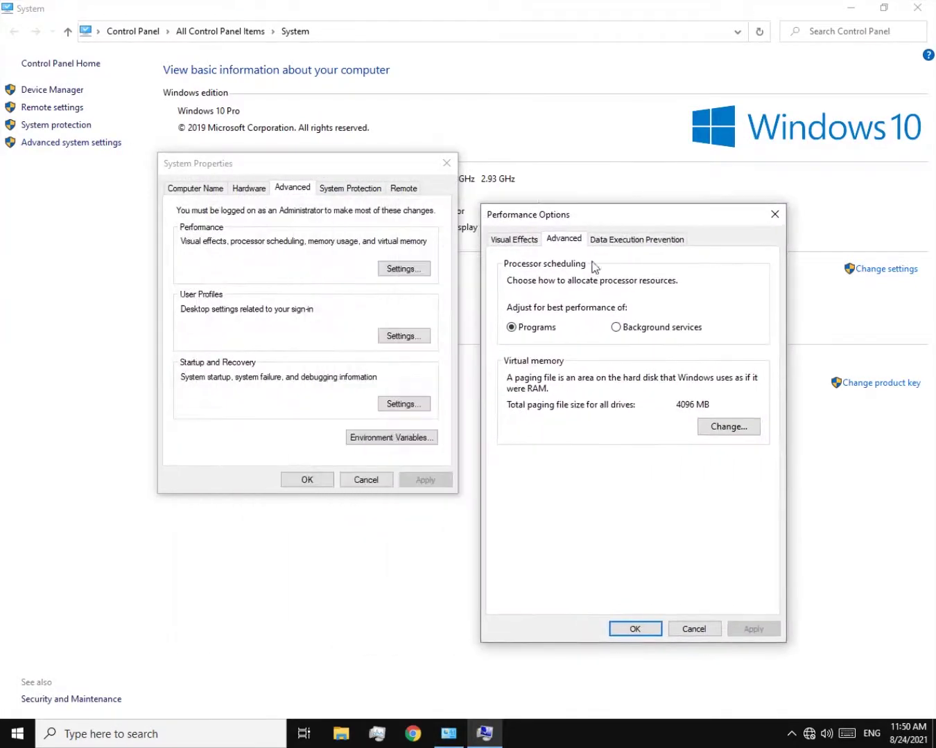
click(724, 430)
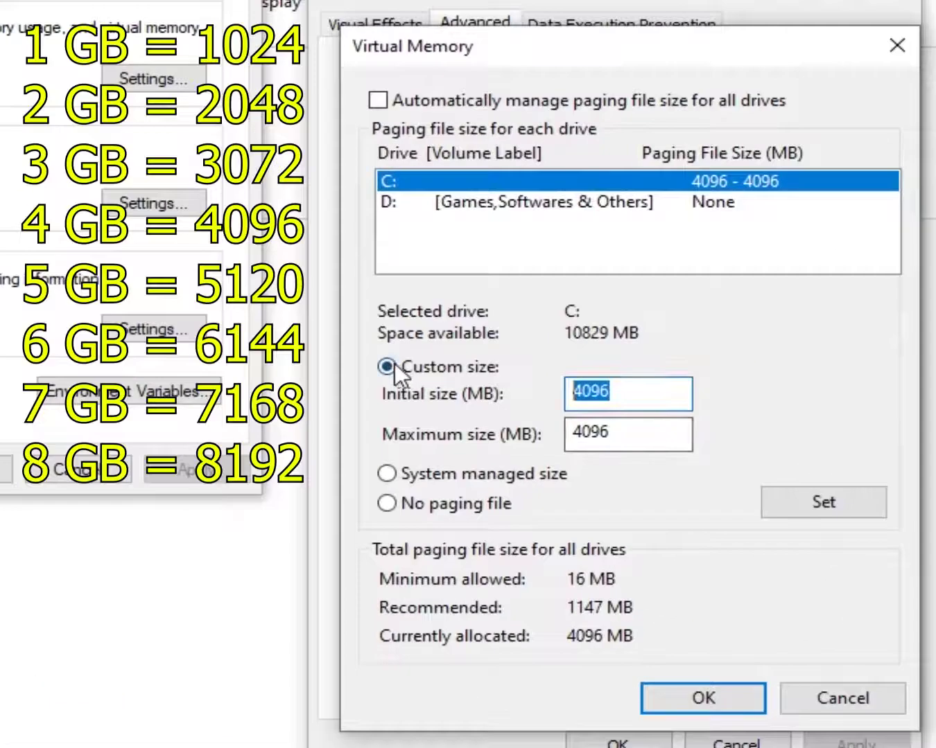
Step: Set a custom paging file for drive C: with initial and maximum sizes of 4096 MB, then close the system windows
click(393, 367)
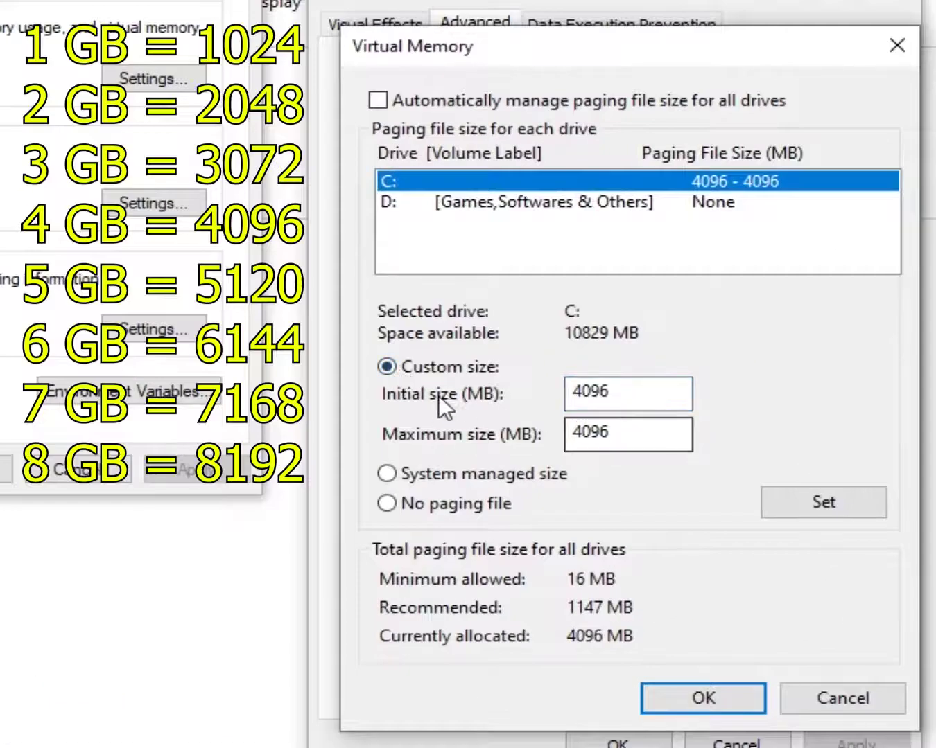
double_click(646, 401)
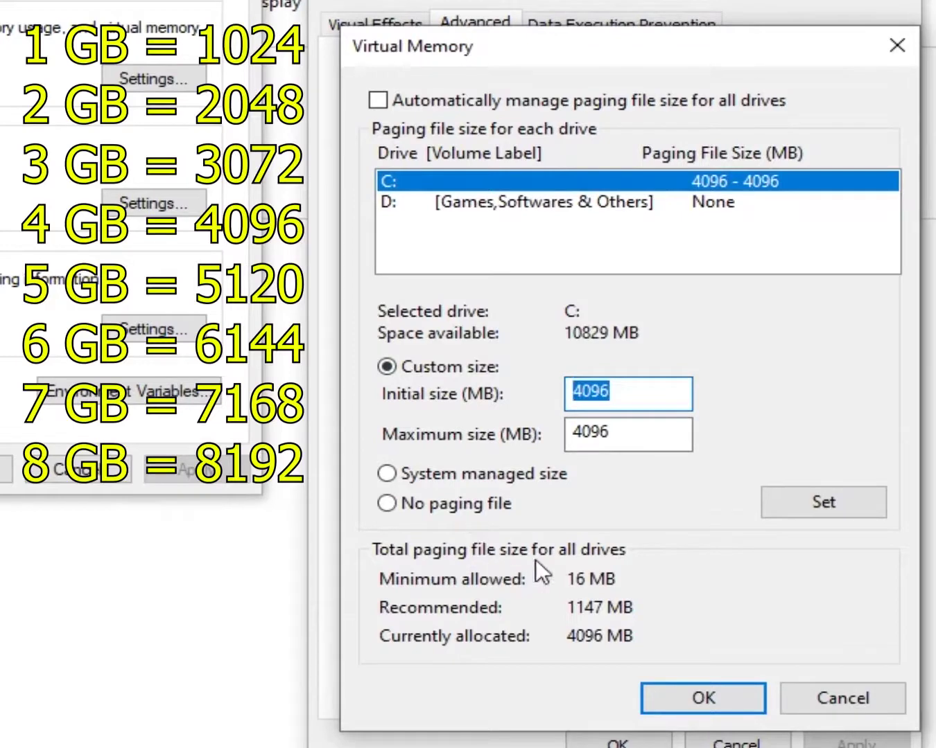
click(623, 393)
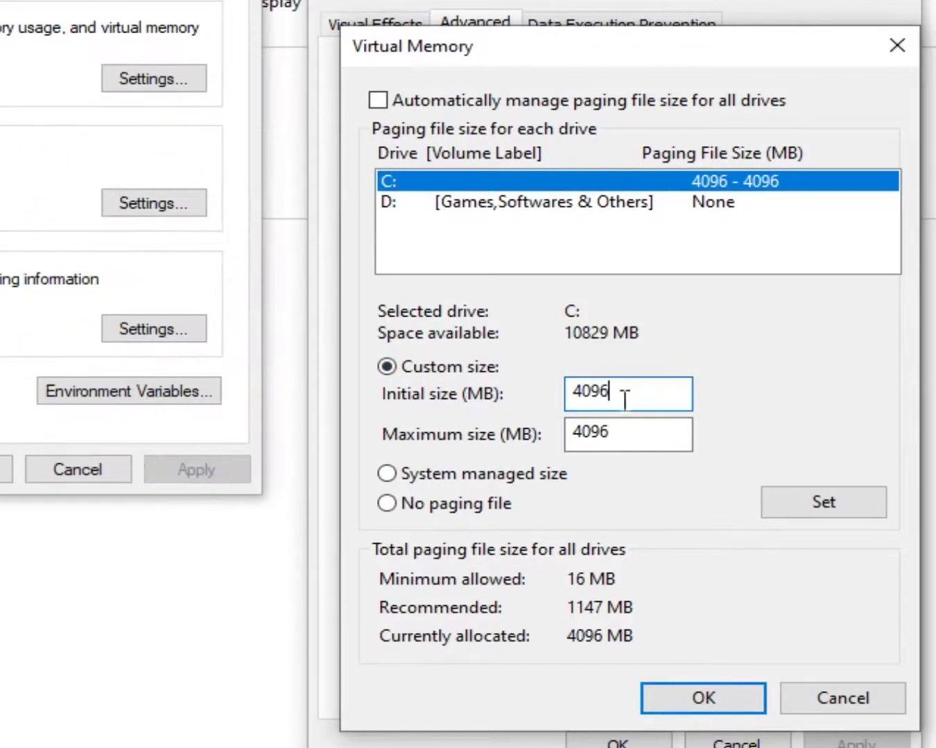
click(624, 447)
click(819, 514)
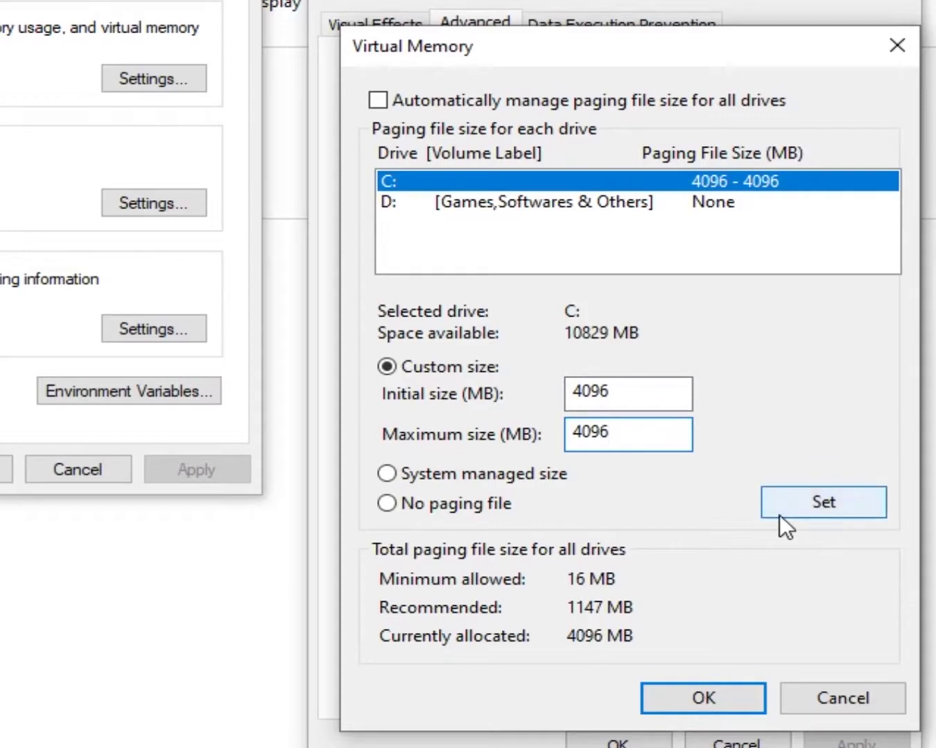
click(780, 506)
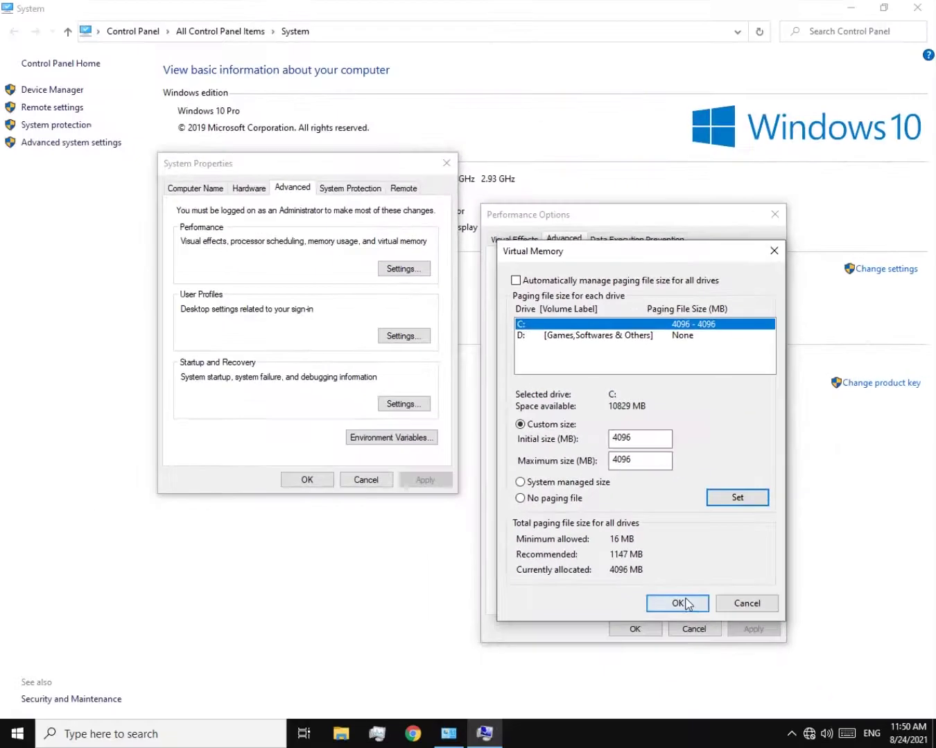
click(703, 699)
click(635, 628)
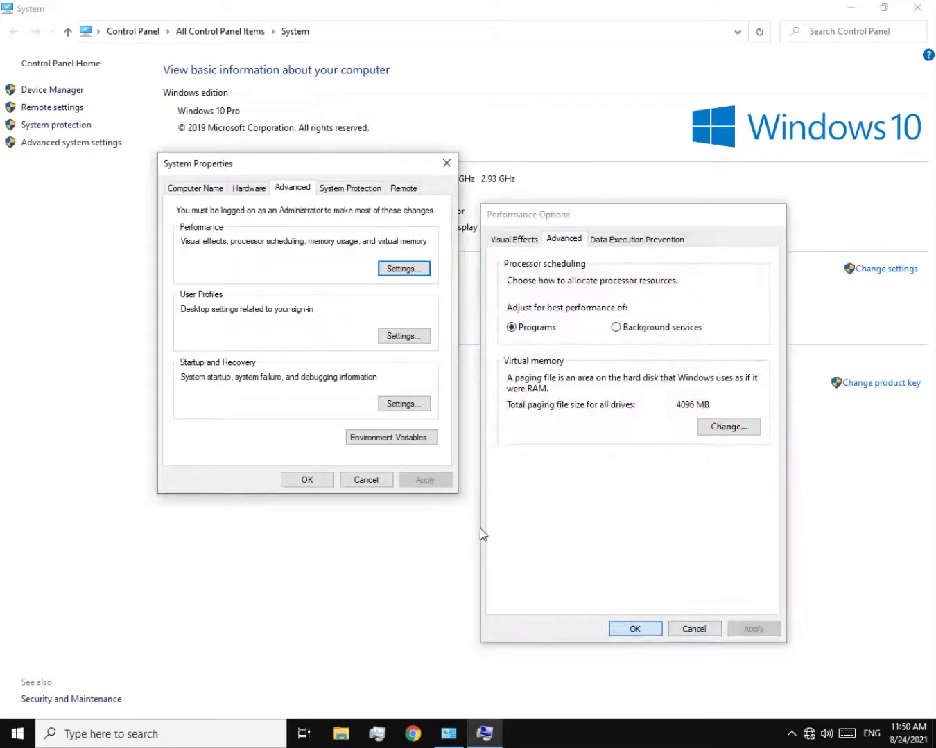
click(307, 480)
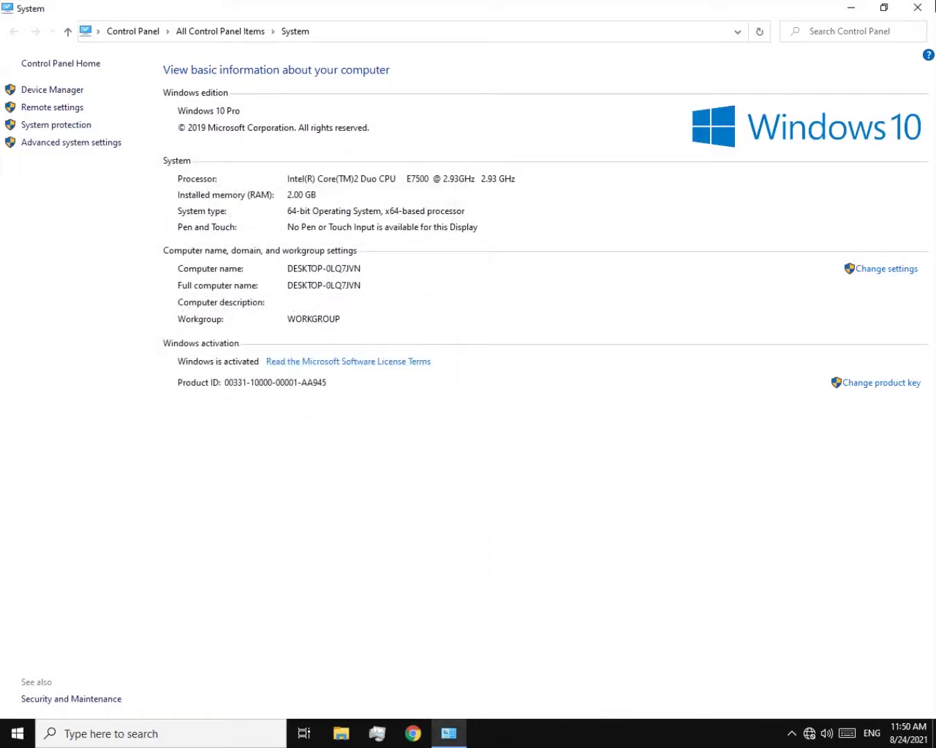
click(917, 7)
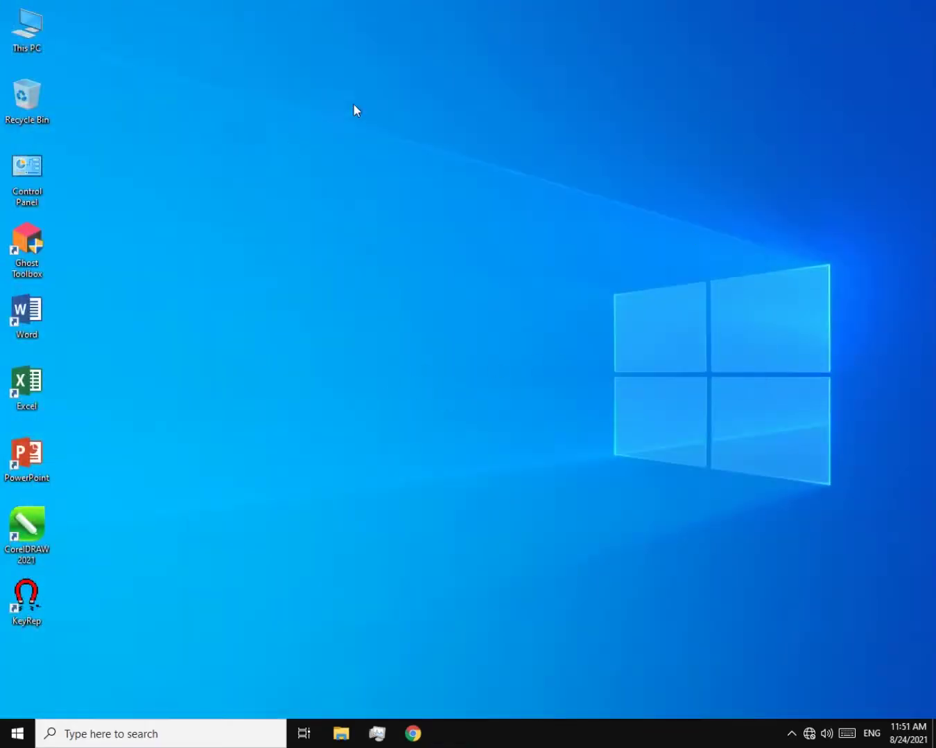
Step: Open the ReadyBoost settings in the properties of the CREATION-4 (E:) USB drive
double_click(28, 31)
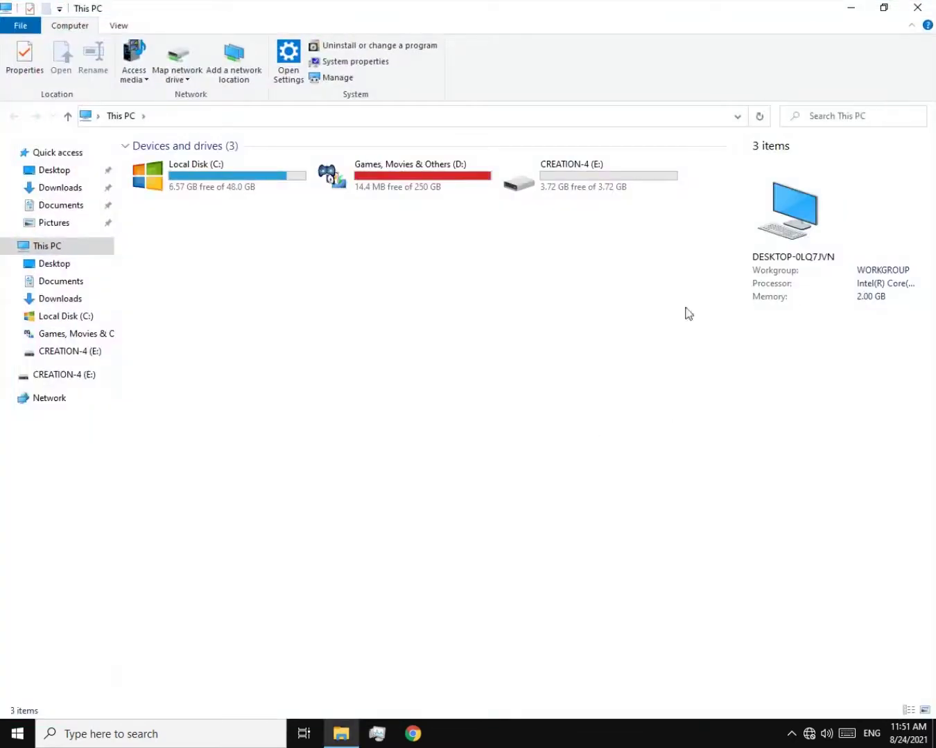
click(555, 181)
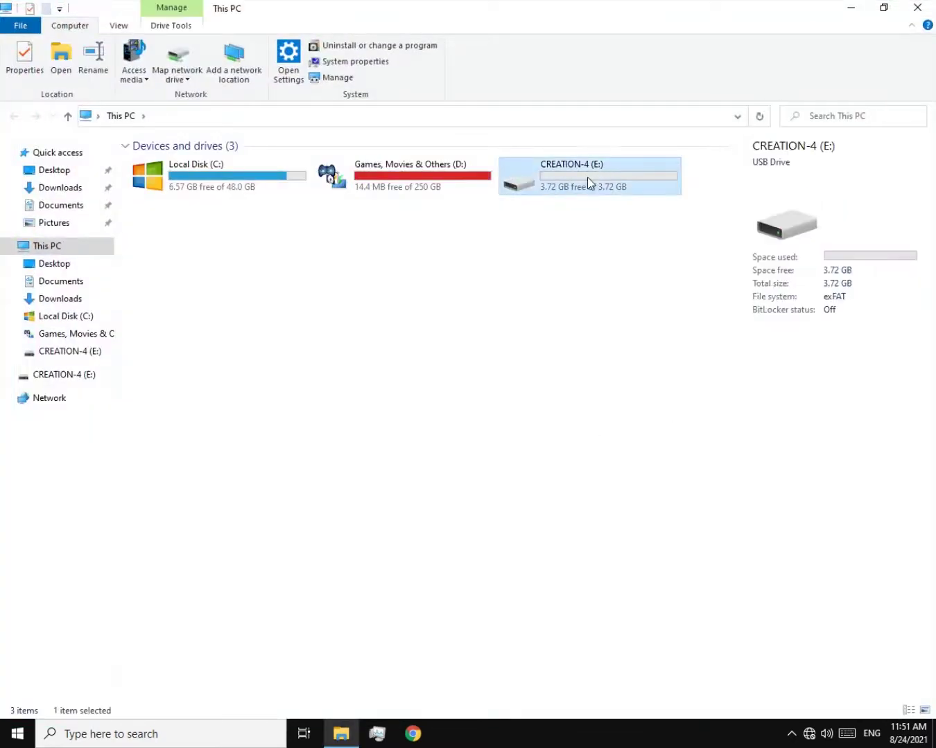
right_click(588, 179)
click(651, 569)
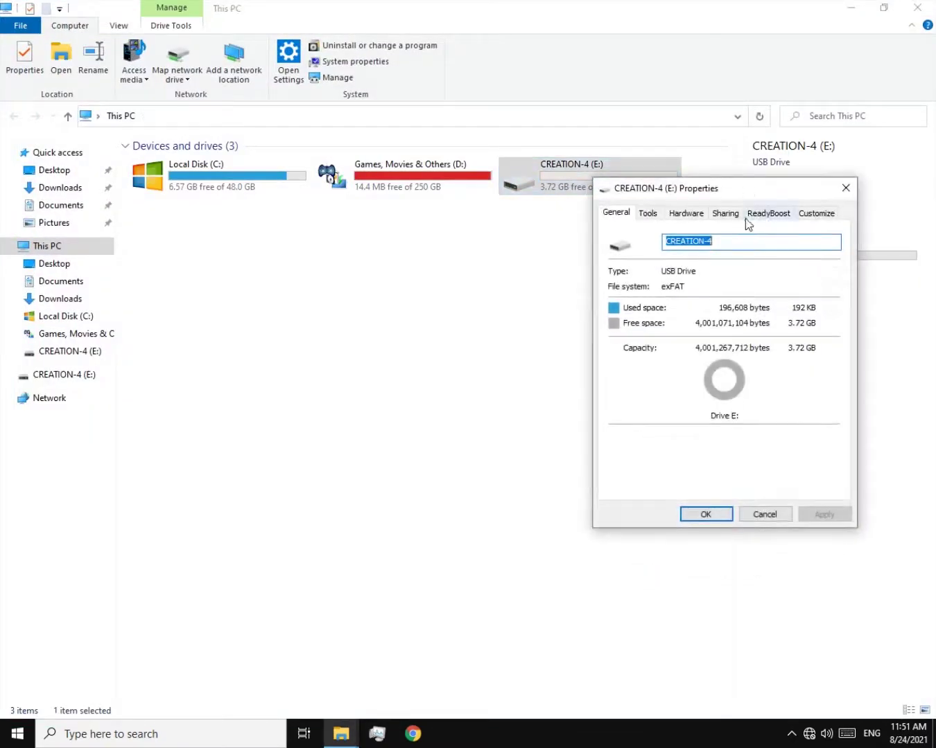
click(771, 214)
drag(759, 196, 341, 274)
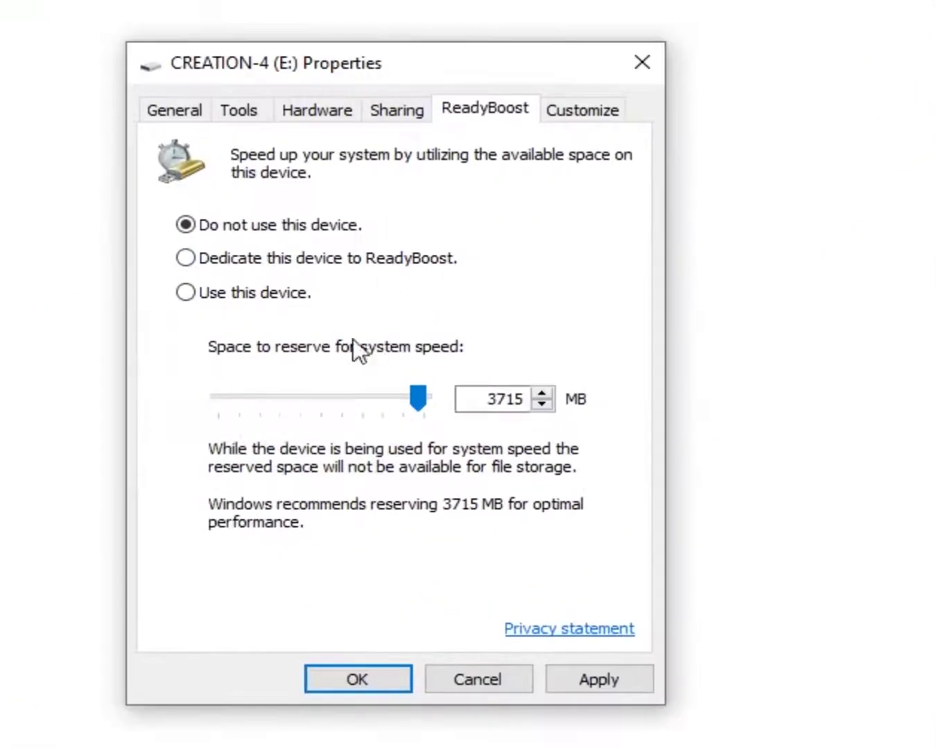
Step: Dedicate the CREATION-4 (E:) drive to ReadyBoost with 3810 MB reserved, and apply the setting
click(224, 261)
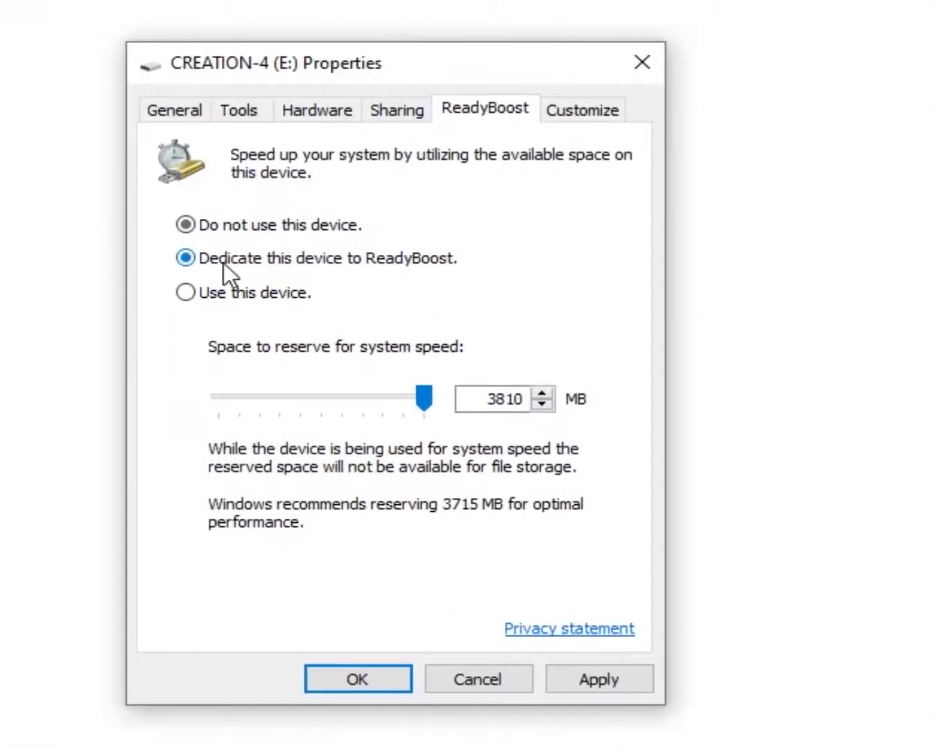
click(592, 682)
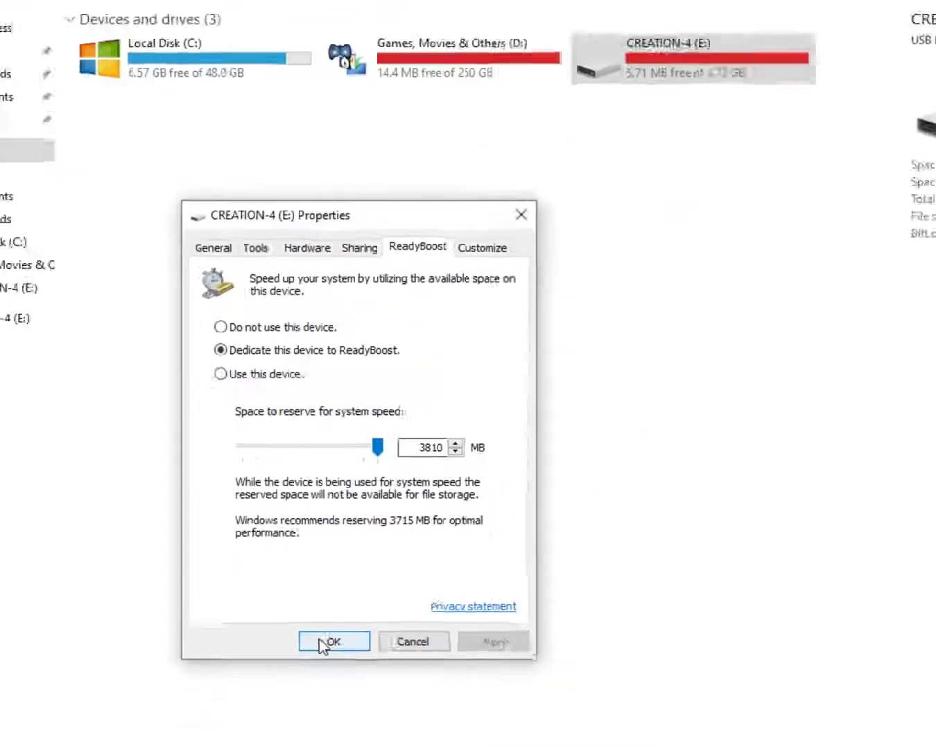
click(357, 680)
Step: Check the contents of the CREATION-4 (E:) drive, return to This PC and close the file window
click(576, 195)
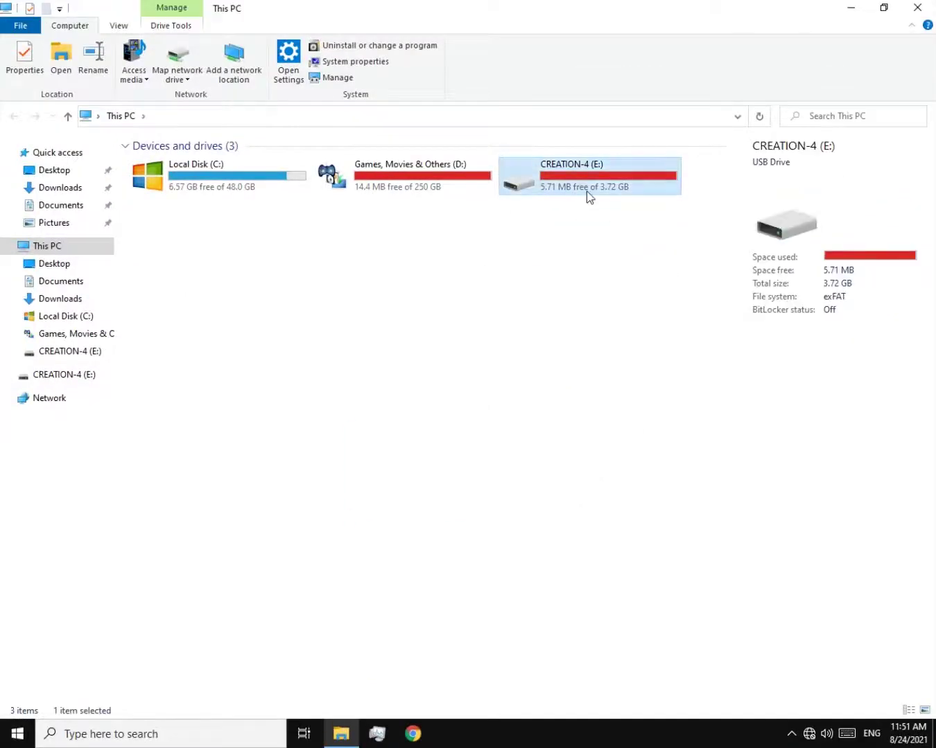
double_click(555, 178)
click(70, 248)
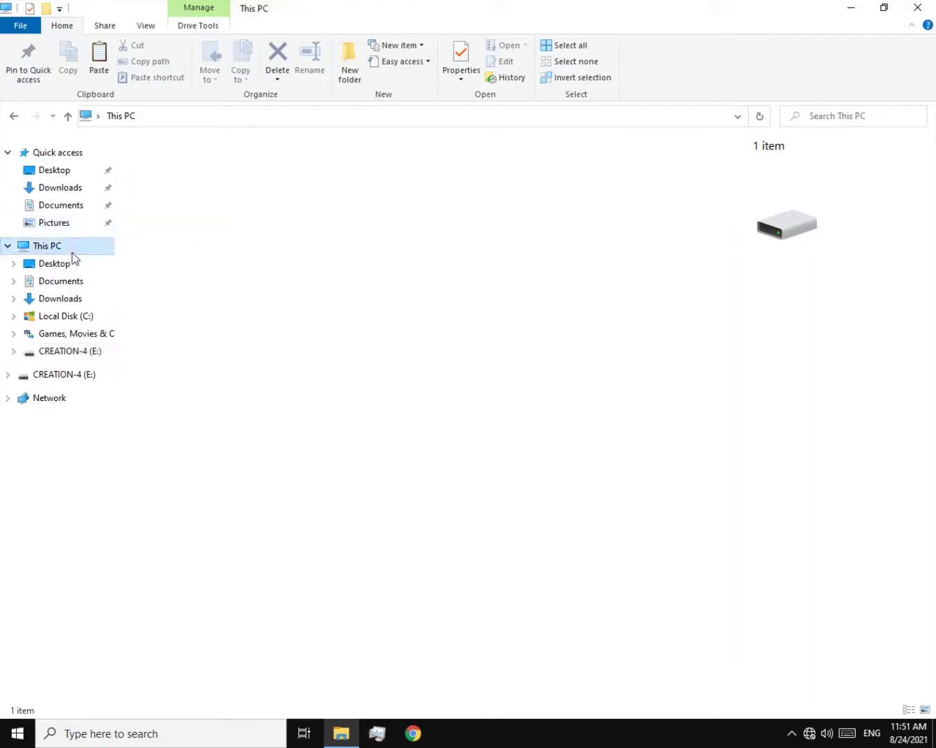
click(447, 346)
click(917, 7)
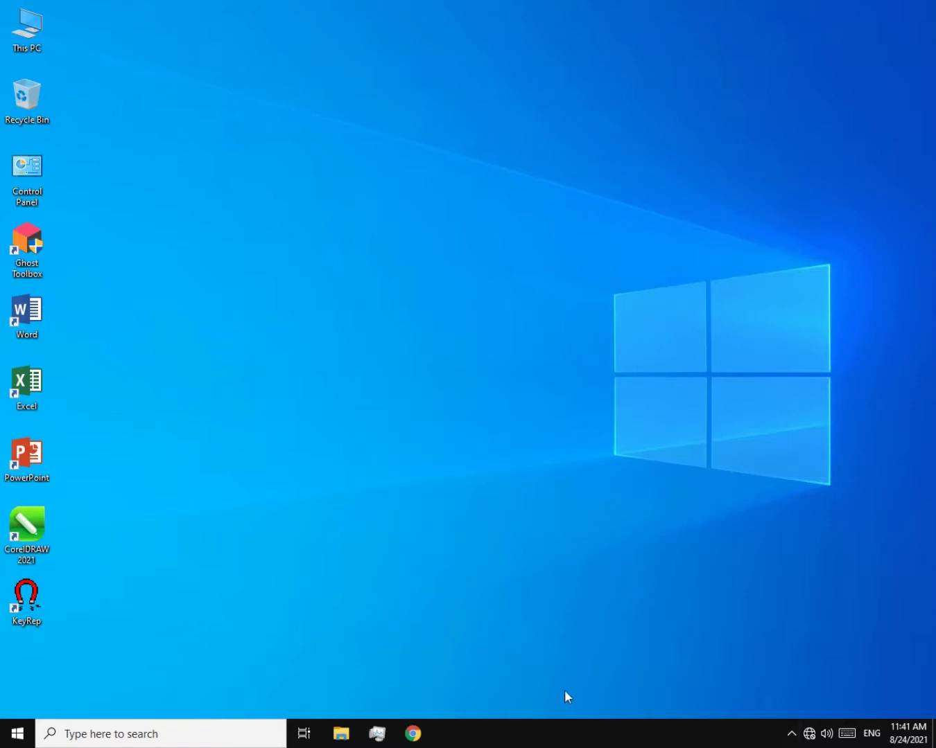
drag(448, 651, 235, 484)
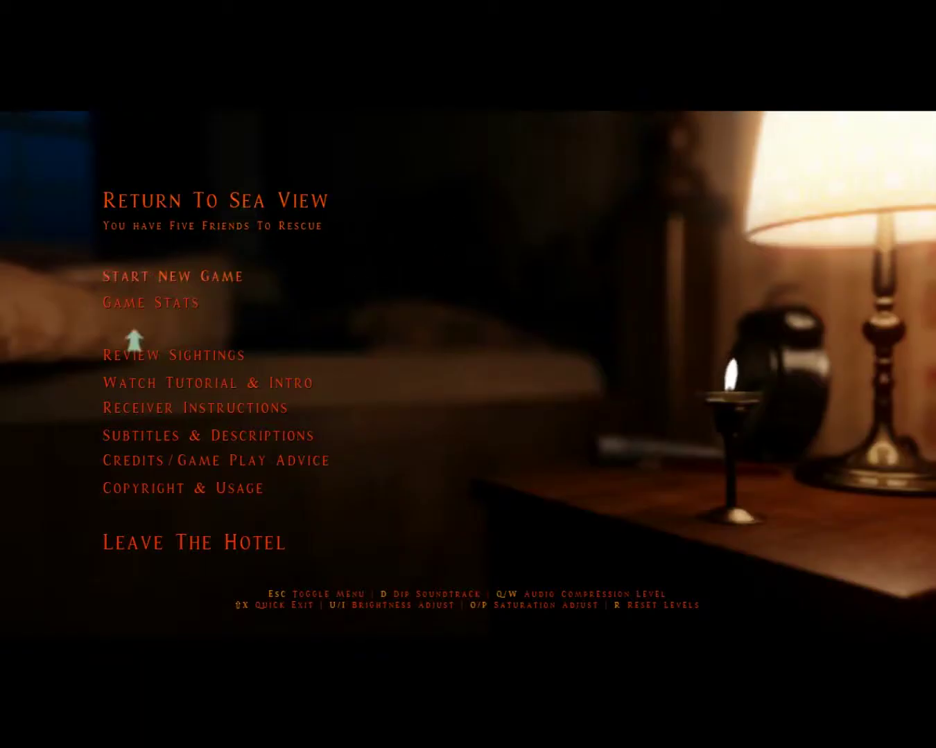
click(179, 356)
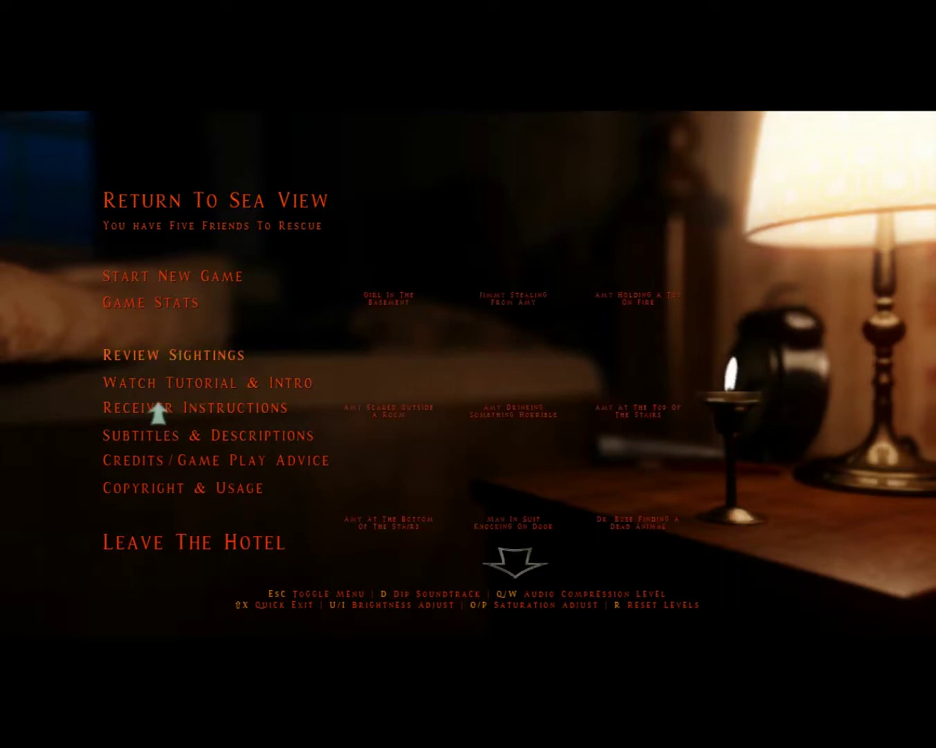
click(199, 386)
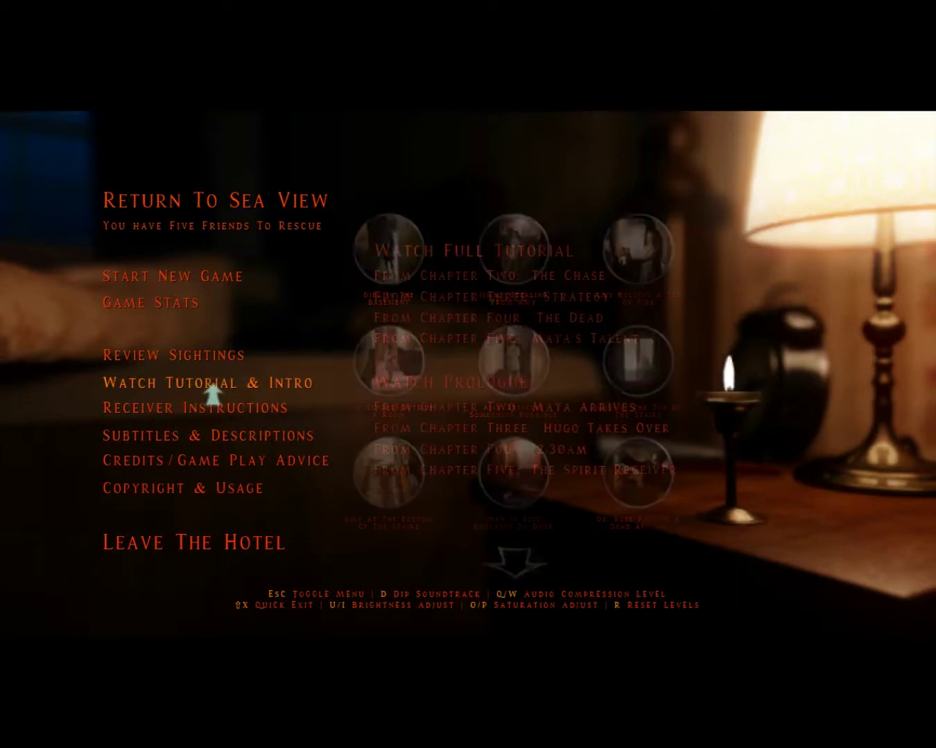
Step: Look through the game's menu pages for receiver instructions, subtitles and descriptions, credits and game play advice, copyright and usage, and game stats
click(170, 412)
click(154, 436)
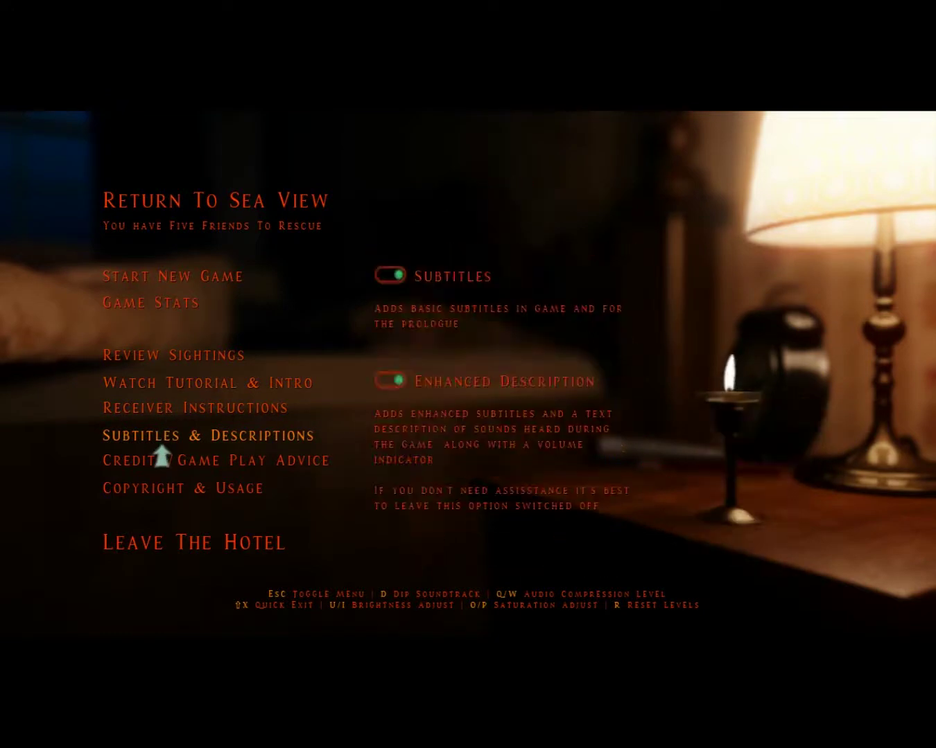
click(221, 474)
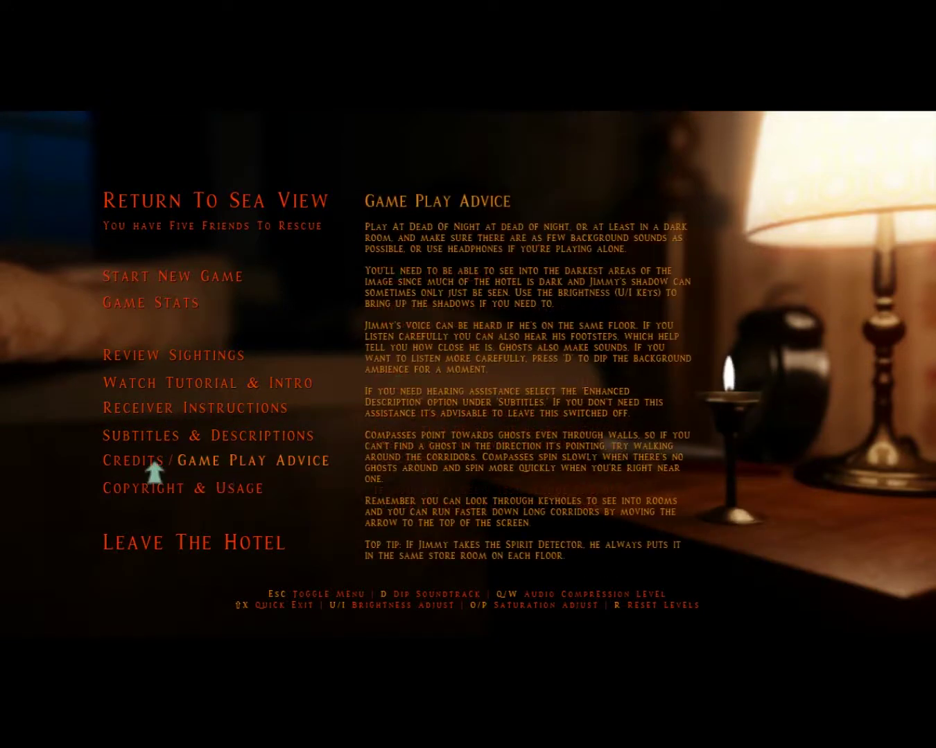
click(153, 469)
click(158, 493)
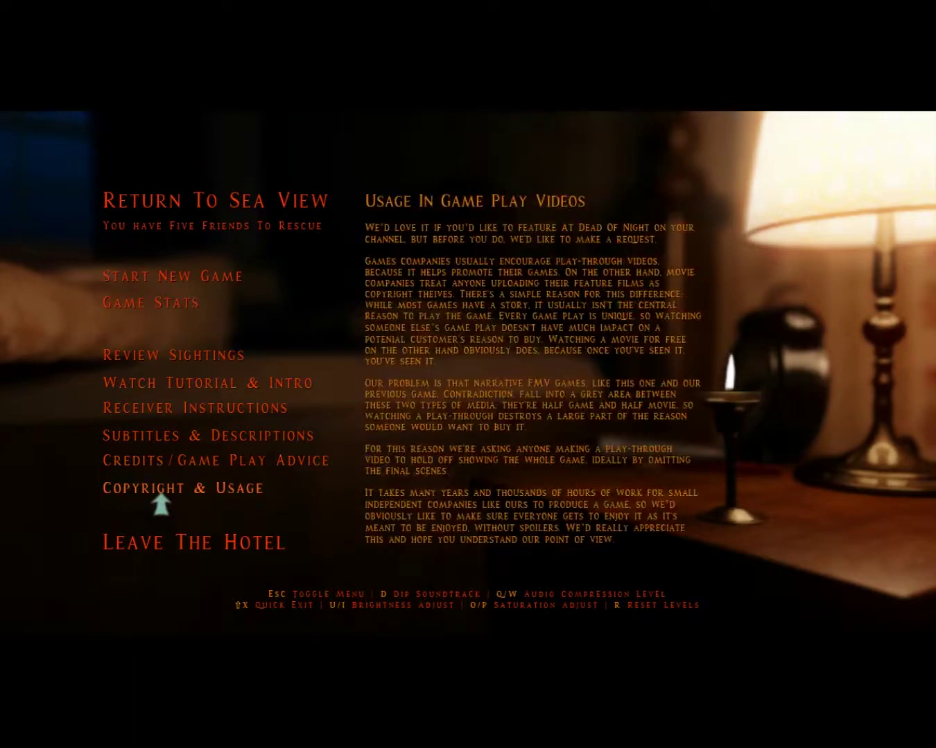
click(168, 307)
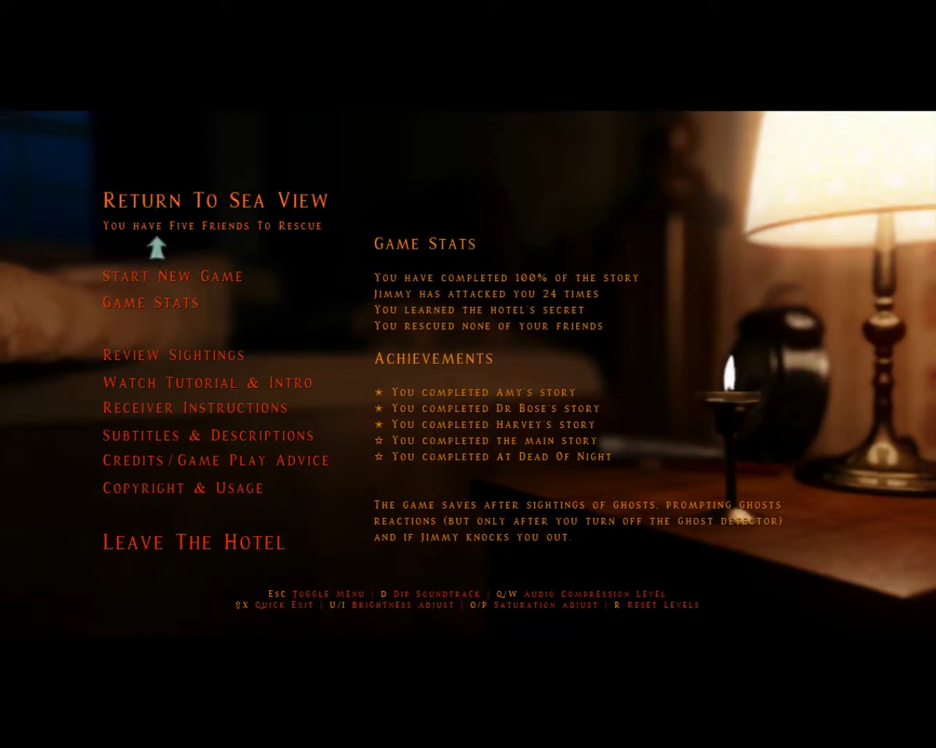
Step: Return to the Sea View hotel and walk from the elevators through the double doors to test the game's performance
key(Escape)
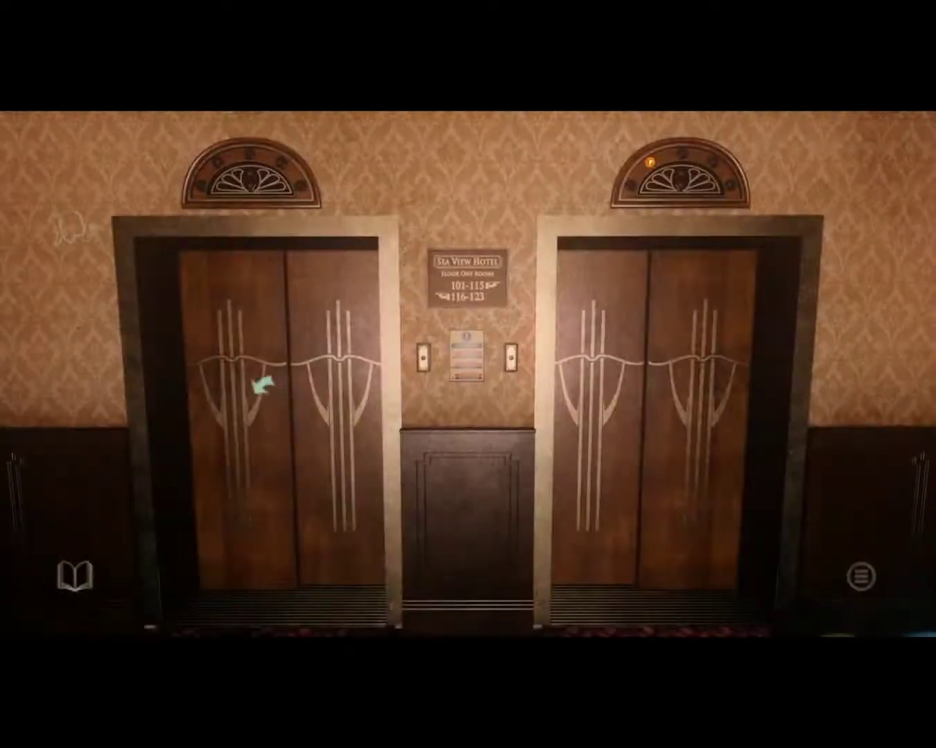
click(124, 360)
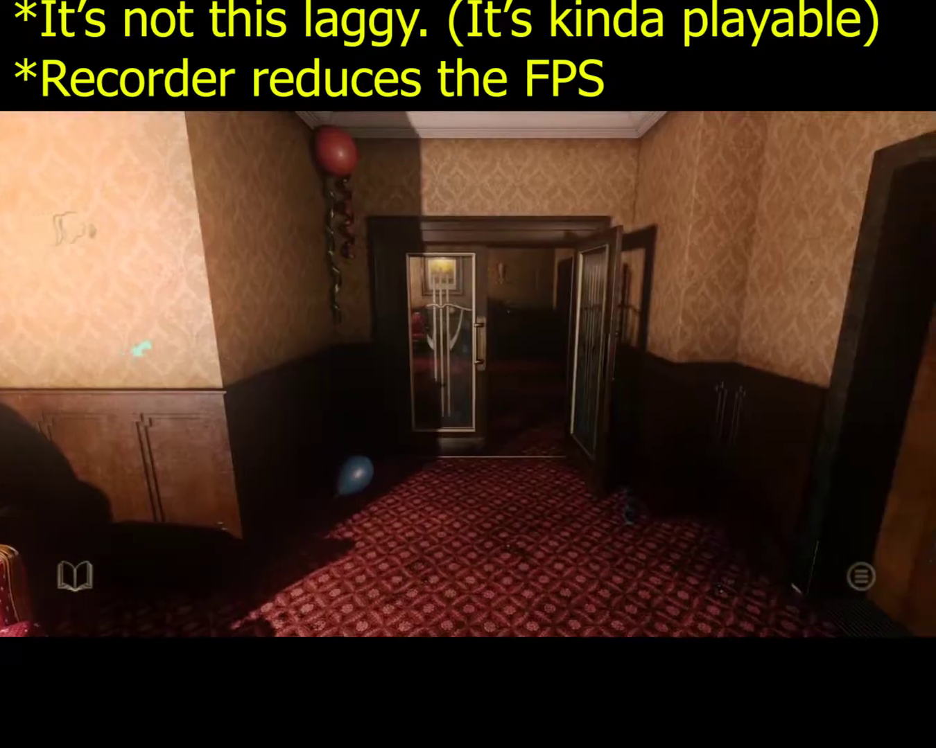
click(144, 347)
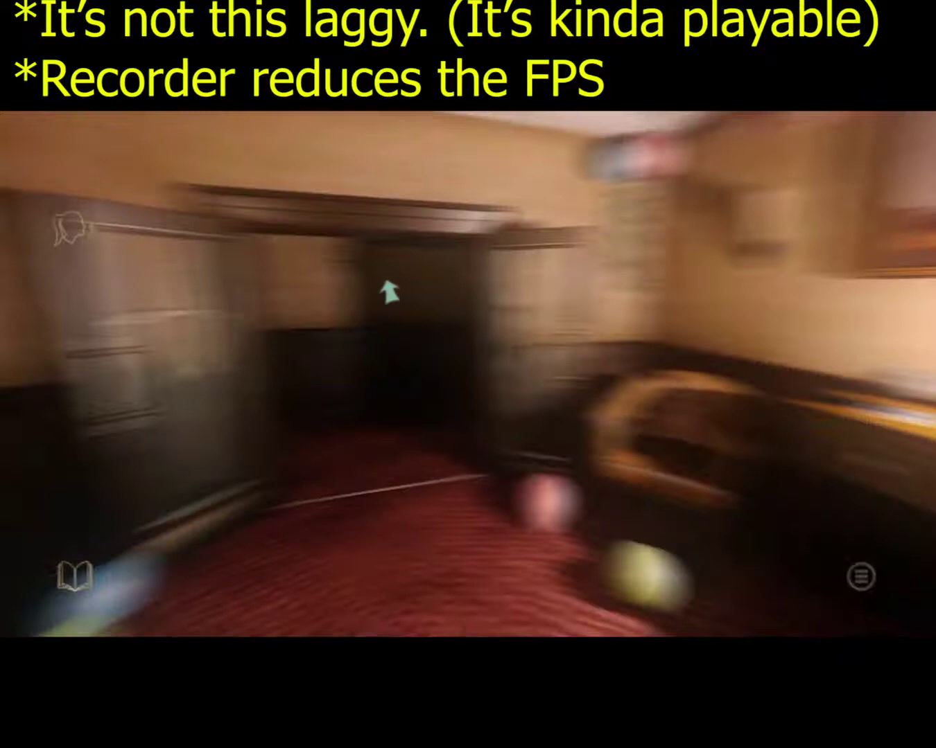
click(386, 289)
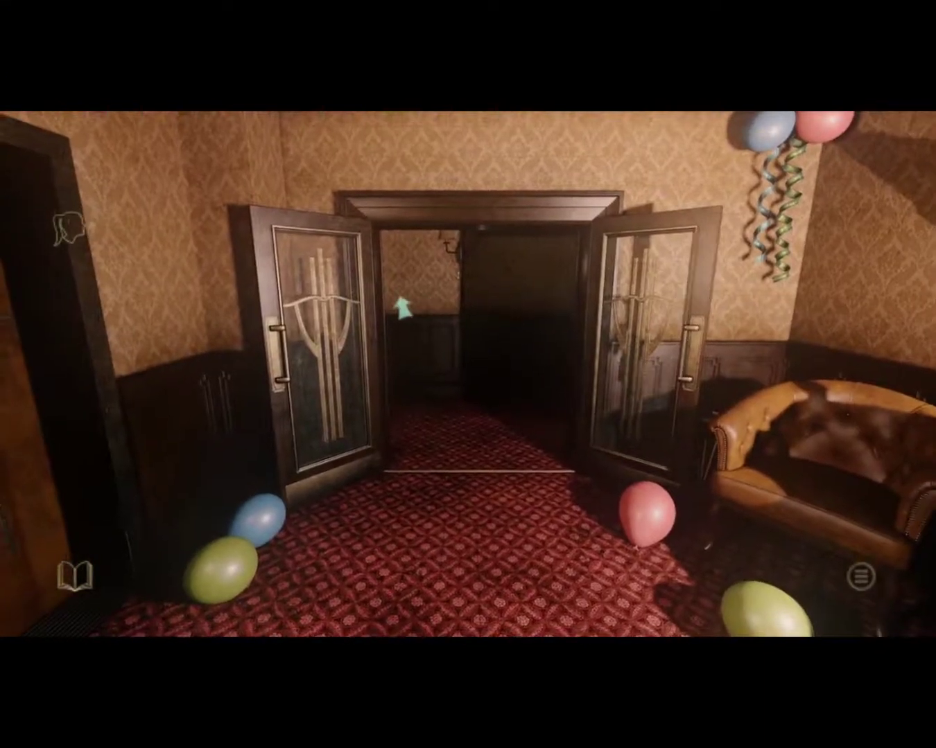
click(403, 307)
click(334, 352)
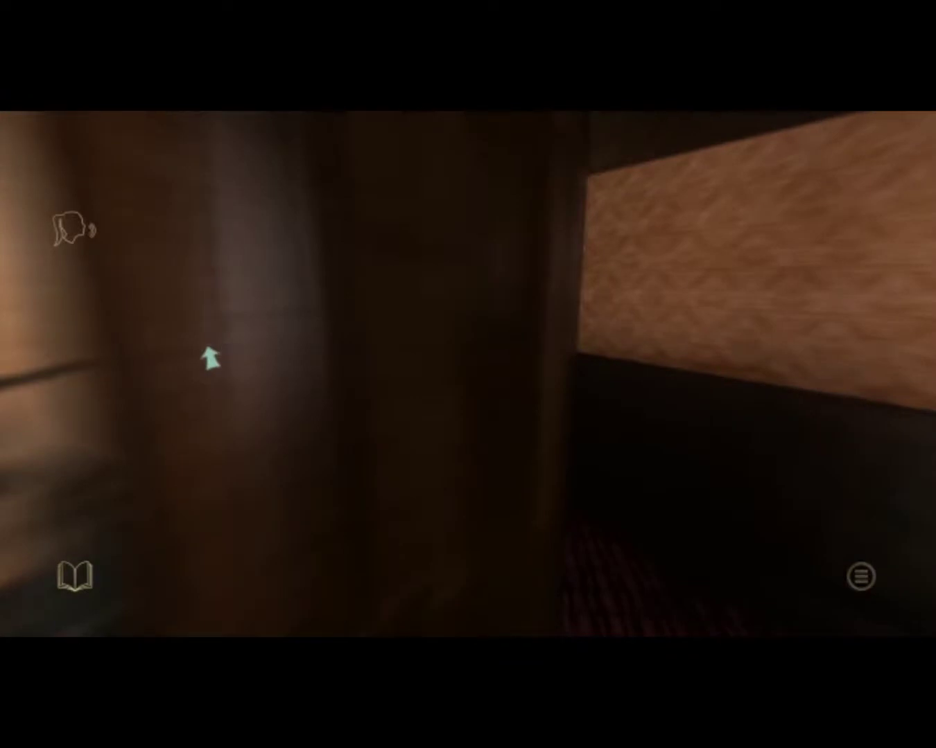
click(195, 363)
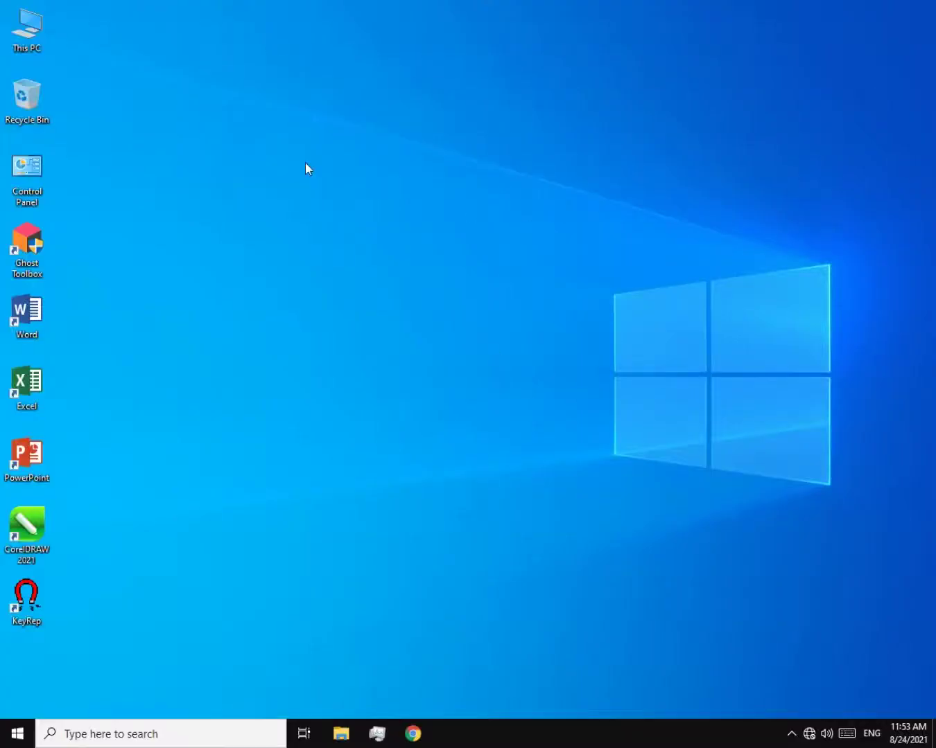
Step: Open the Game folder of At Dead Of Night, inside the Games folder on drive D:
double_click(26, 27)
click(424, 182)
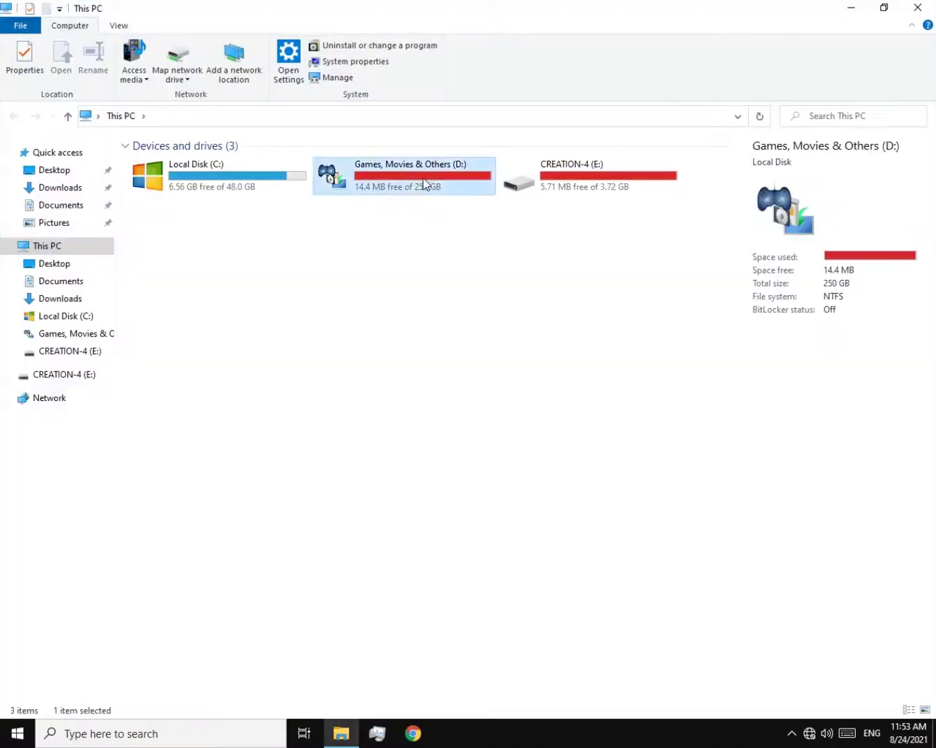
double_click(424, 182)
double_click(177, 172)
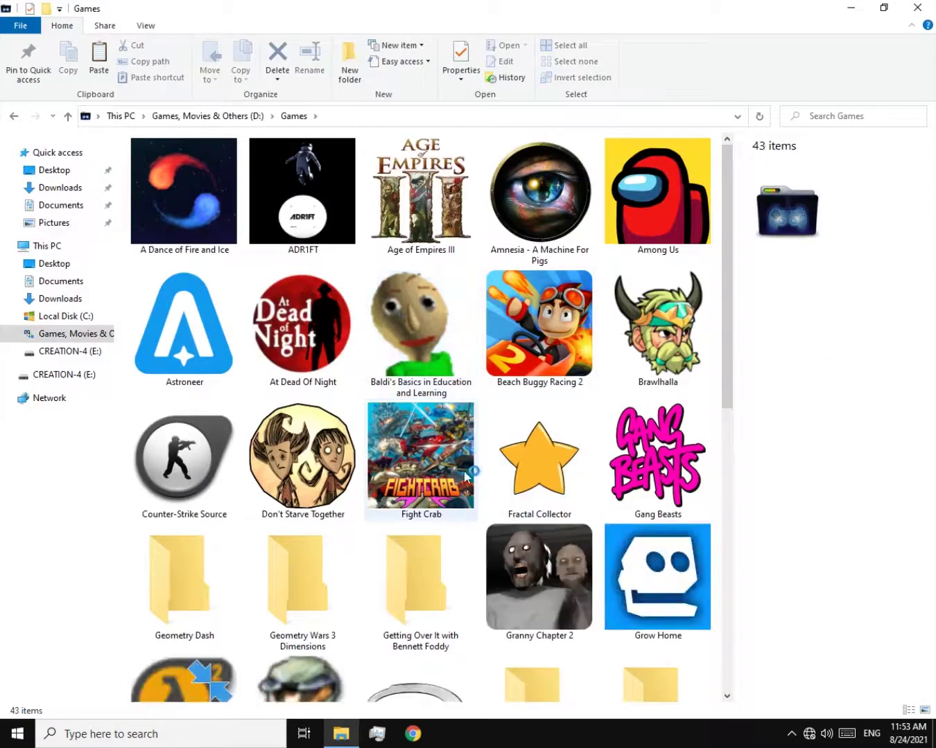
double_click(302, 320)
double_click(169, 162)
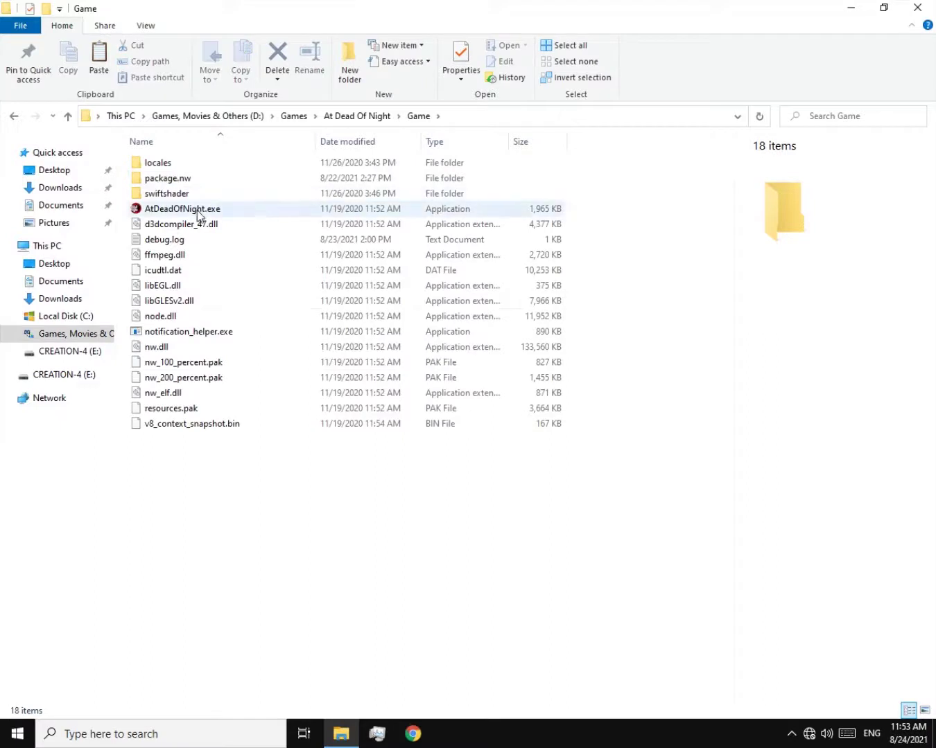
Step: Open package.json from the package.nw folder for editing in Notepad++
click(197, 210)
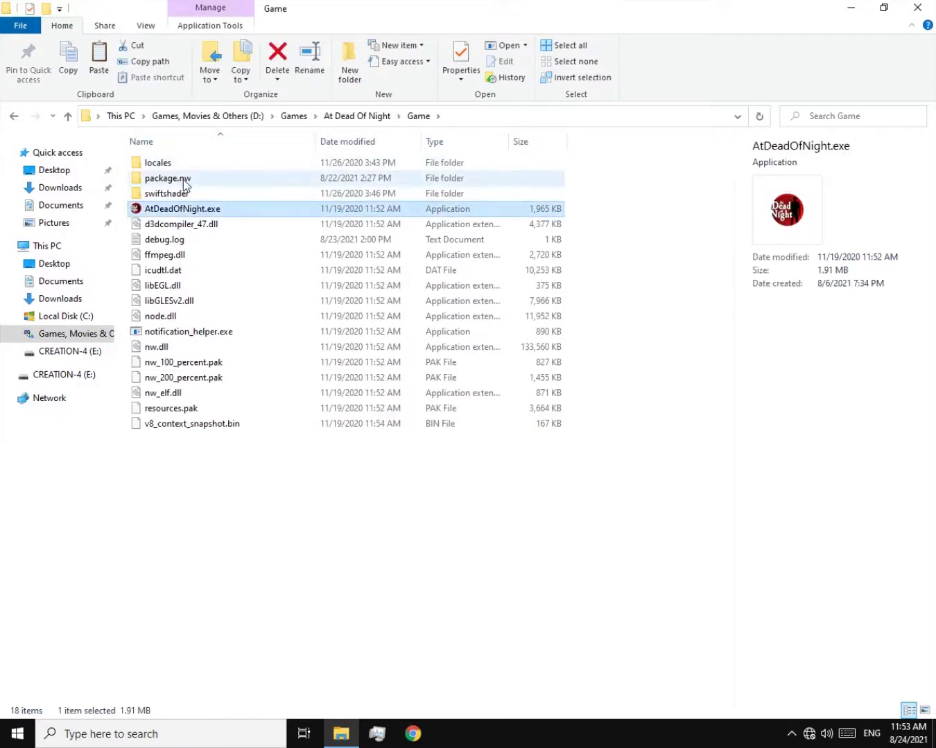
click(174, 180)
double_click(207, 184)
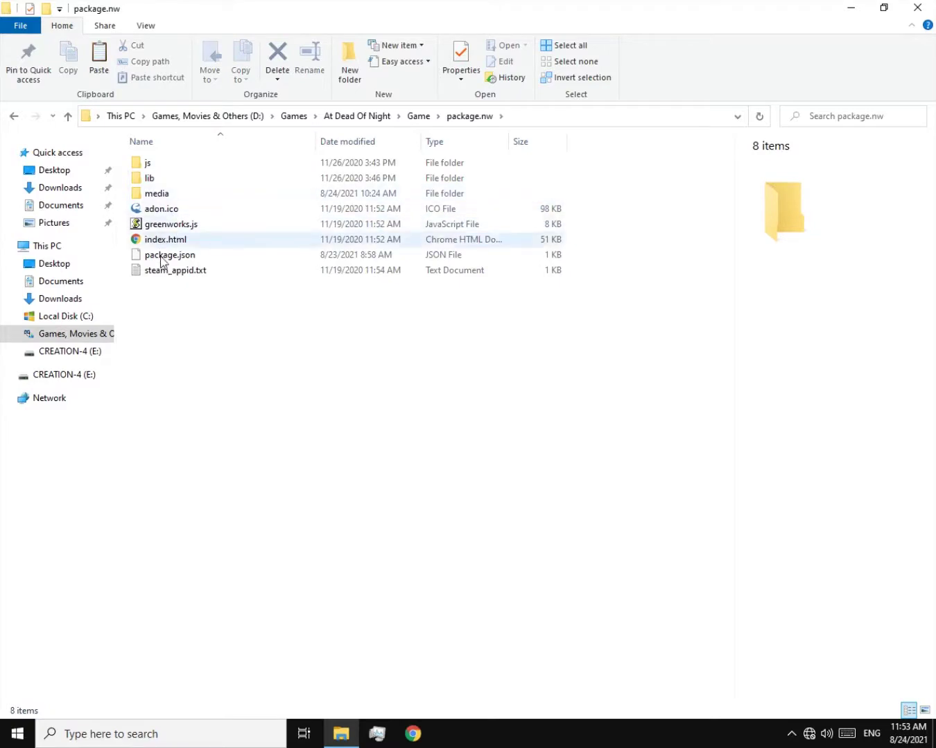
click(163, 241)
click(170, 256)
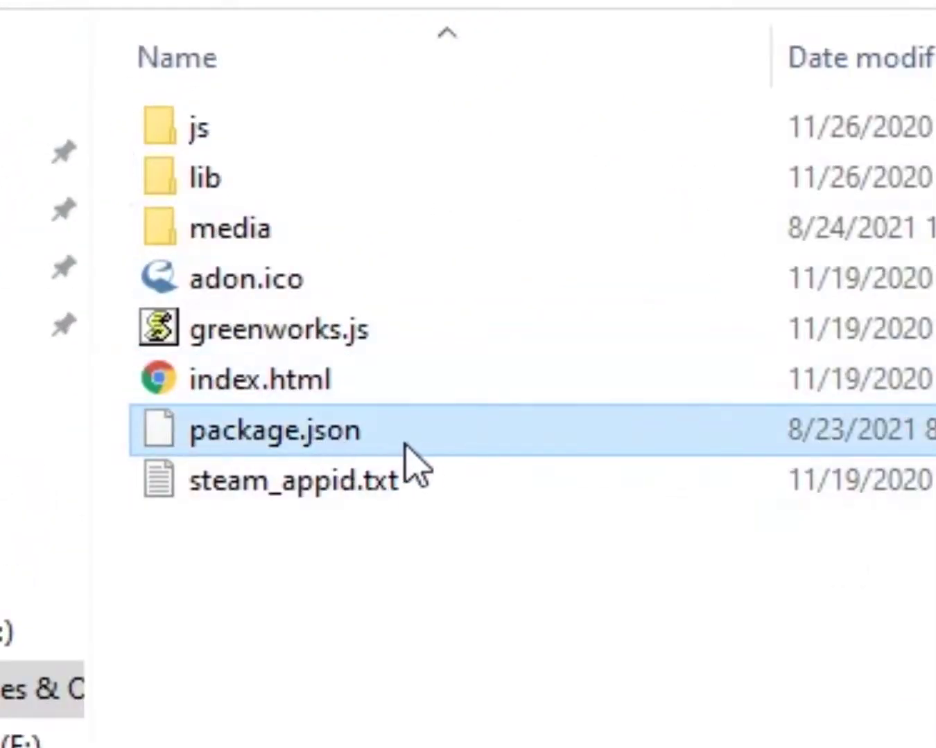
right_click(352, 443)
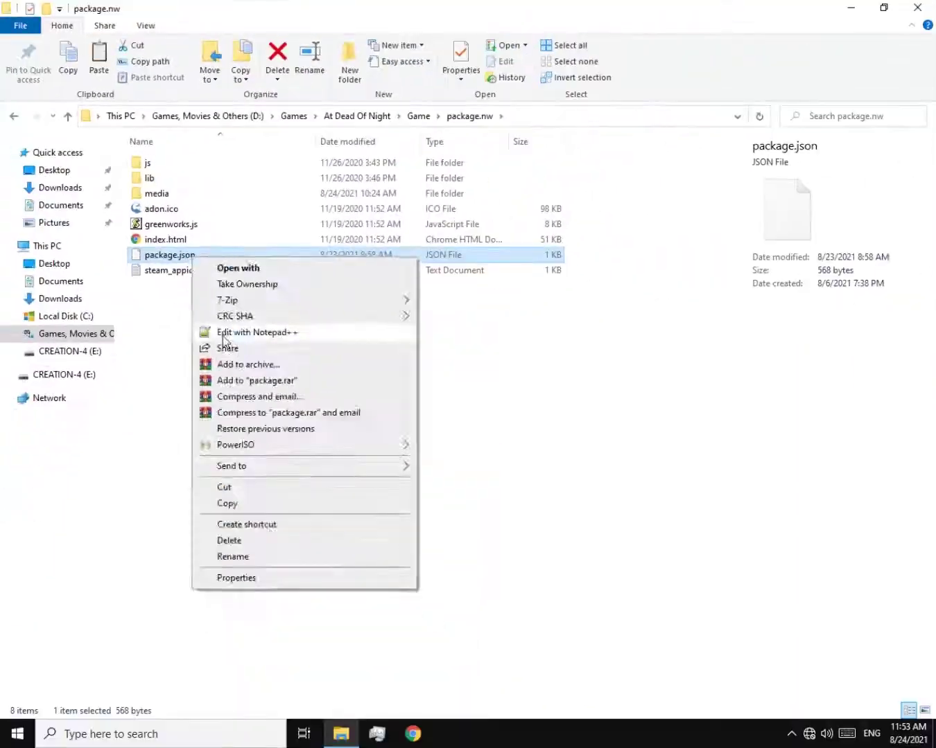
click(499, 685)
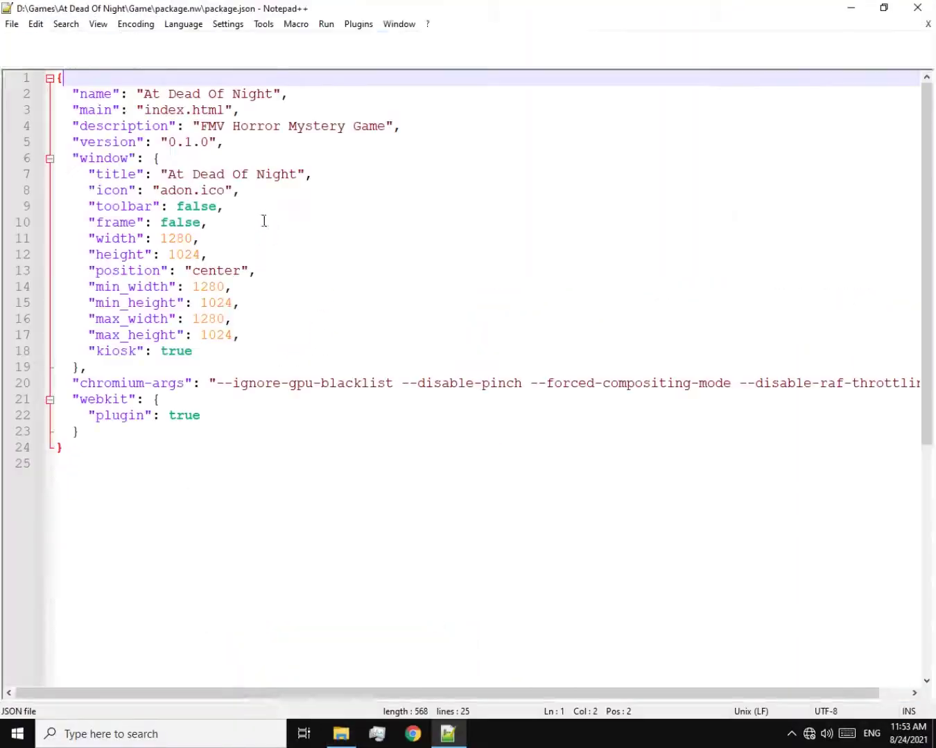
Step: Examine the window settings in package.json, especially the width and height entries
click(265, 207)
click(250, 96)
click(346, 472)
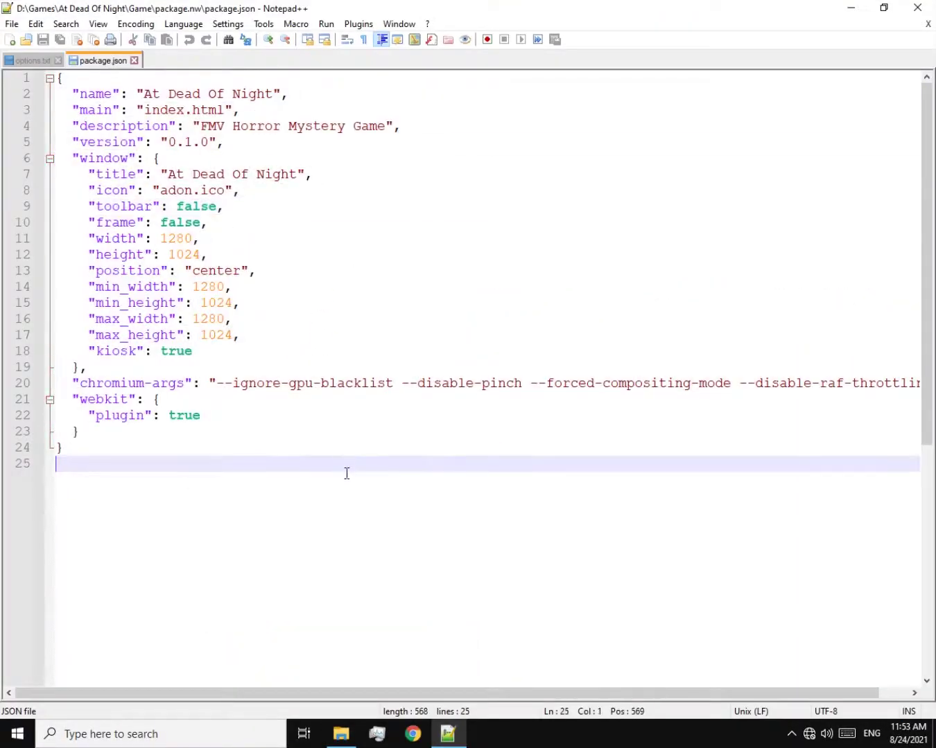
click(228, 248)
click(240, 176)
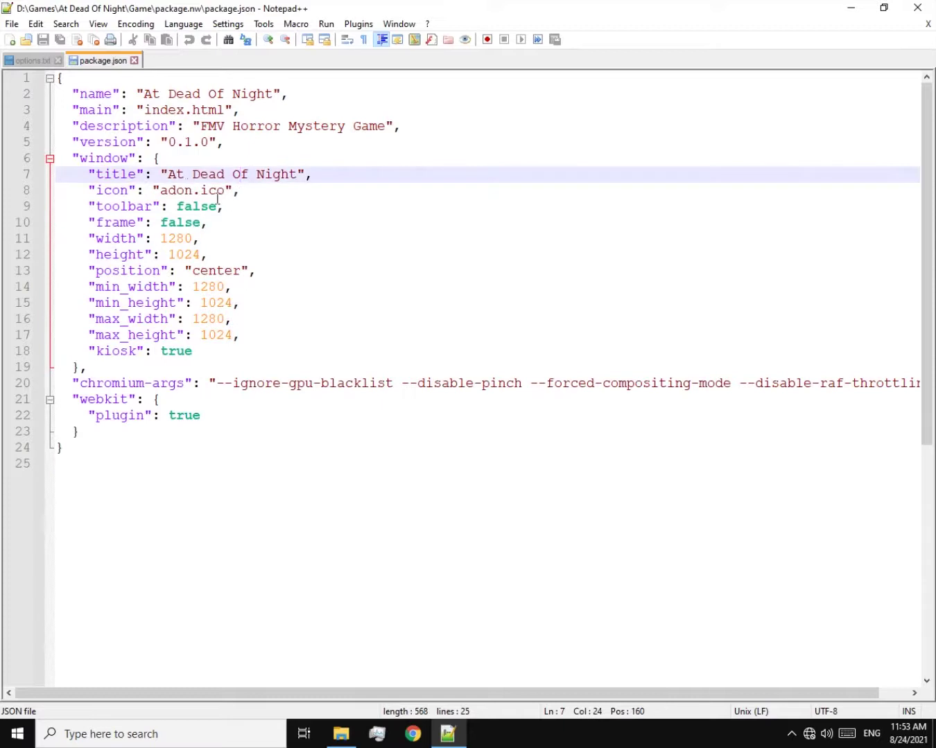
click(182, 240)
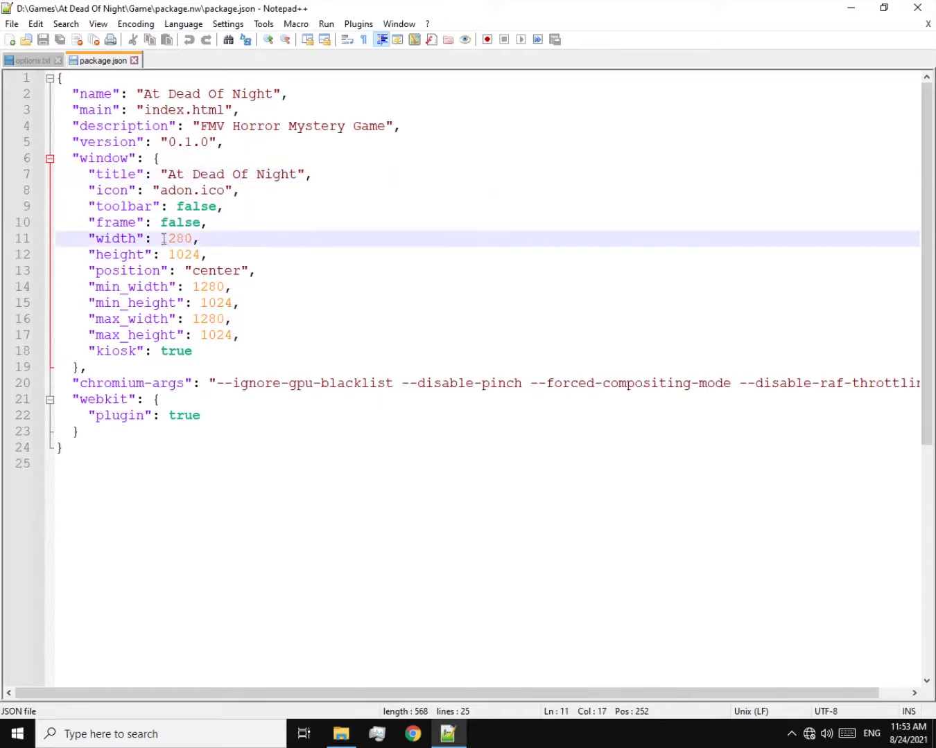
double_click(164, 238)
double_click(184, 254)
click(168, 239)
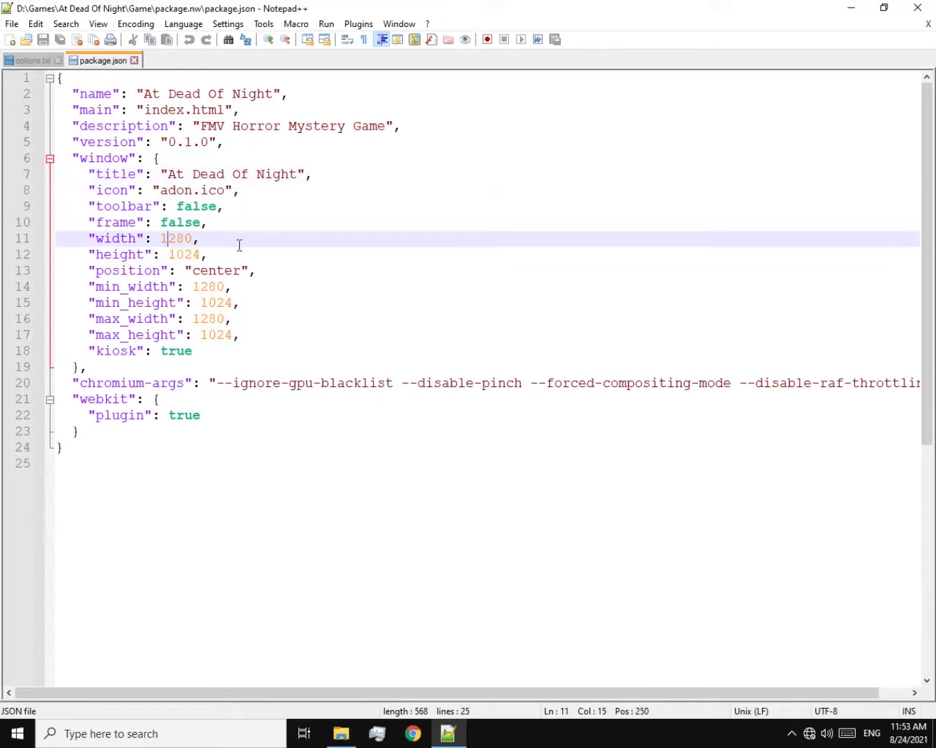
Step: Set the window width to 800 and the height to 600 in package.json
double_click(179, 237)
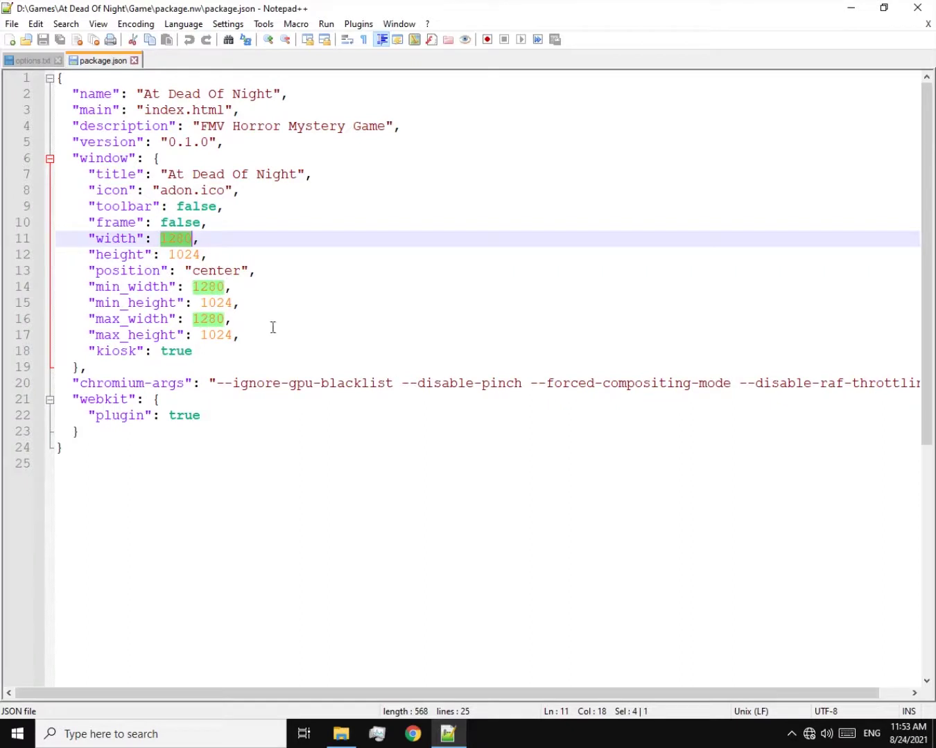
text(80)
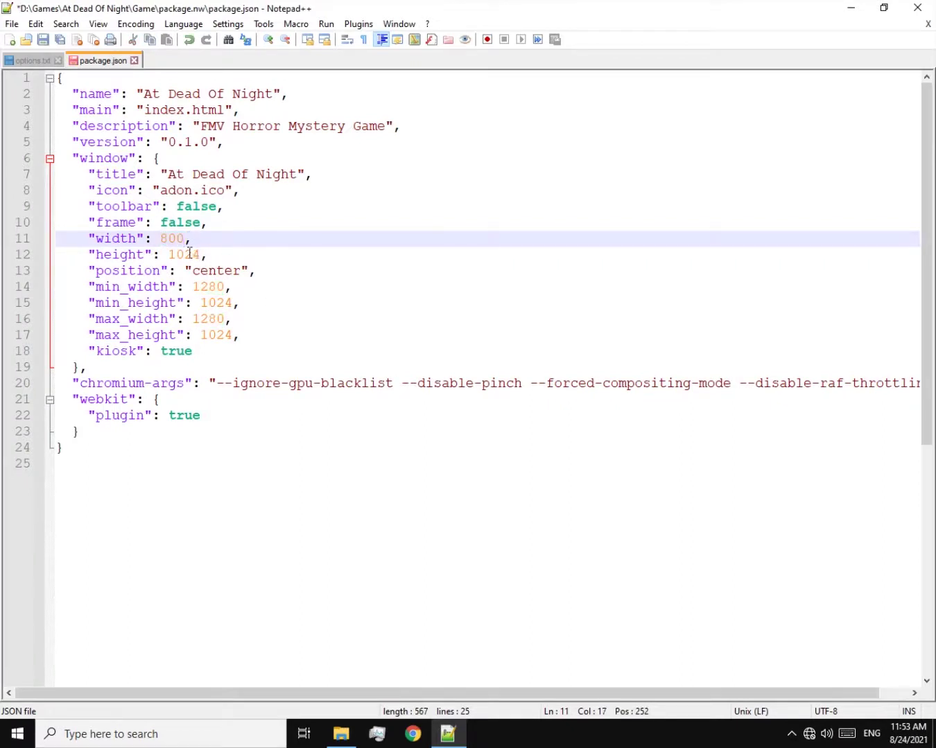
double_click(189, 254)
text(600)
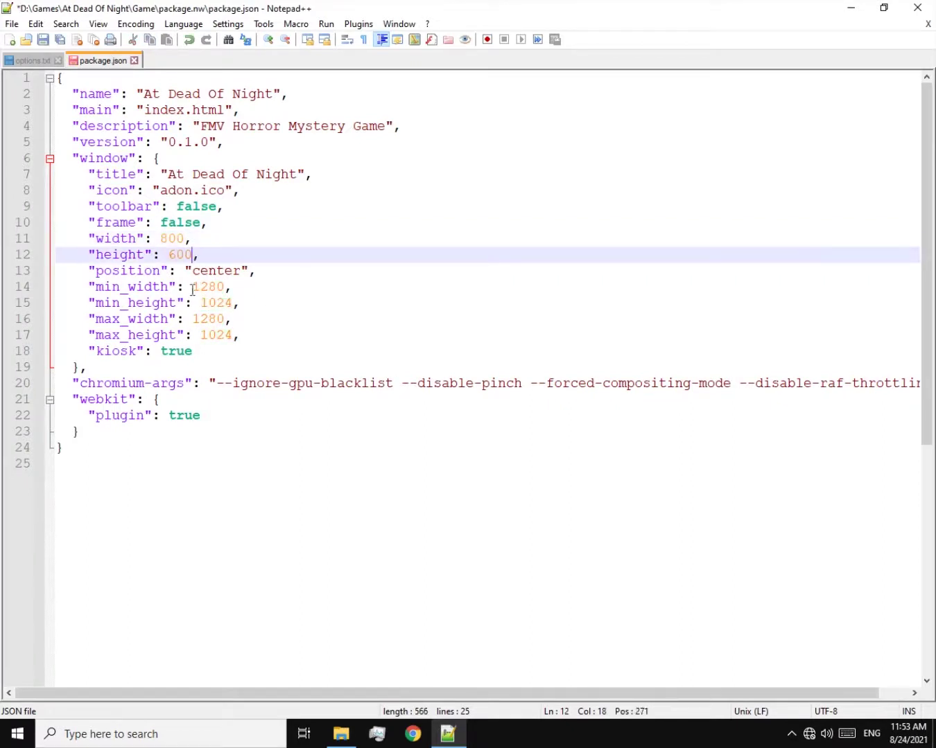
Step: Set min_width and max_width to 800 and min_height and max_height to 600, and save package.json
double_click(211, 287)
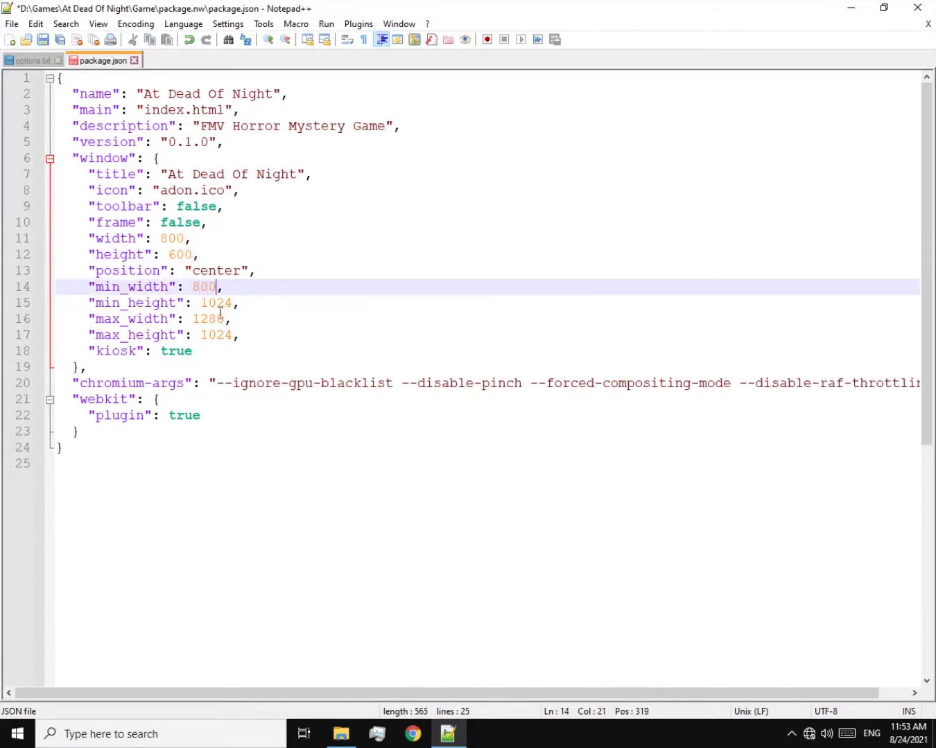
double_click(215, 304)
double_click(207, 320)
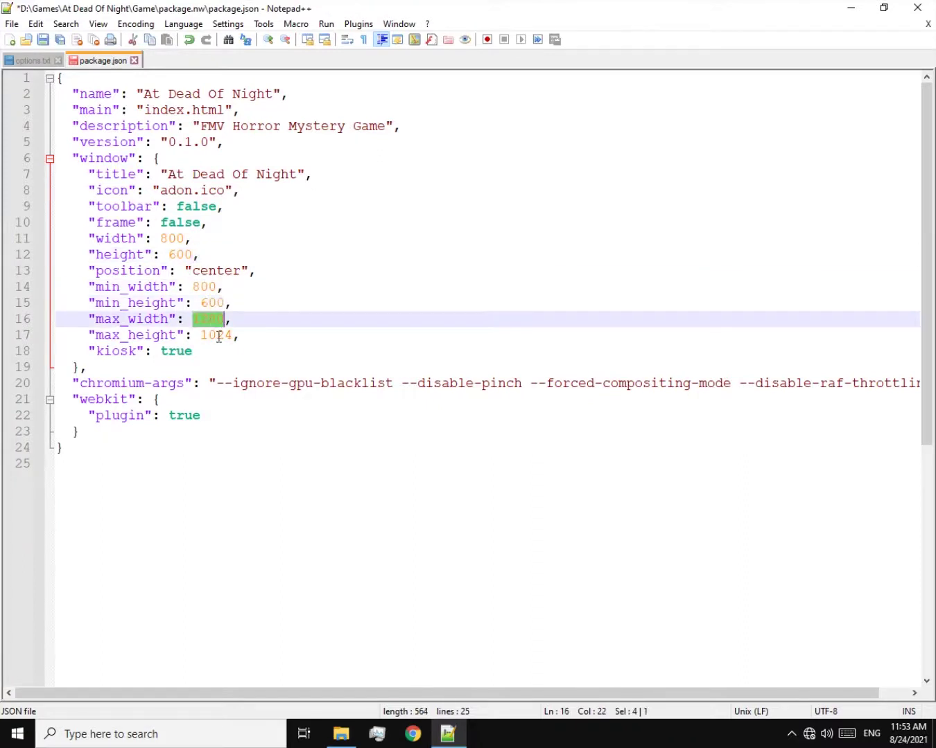
double_click(215, 336)
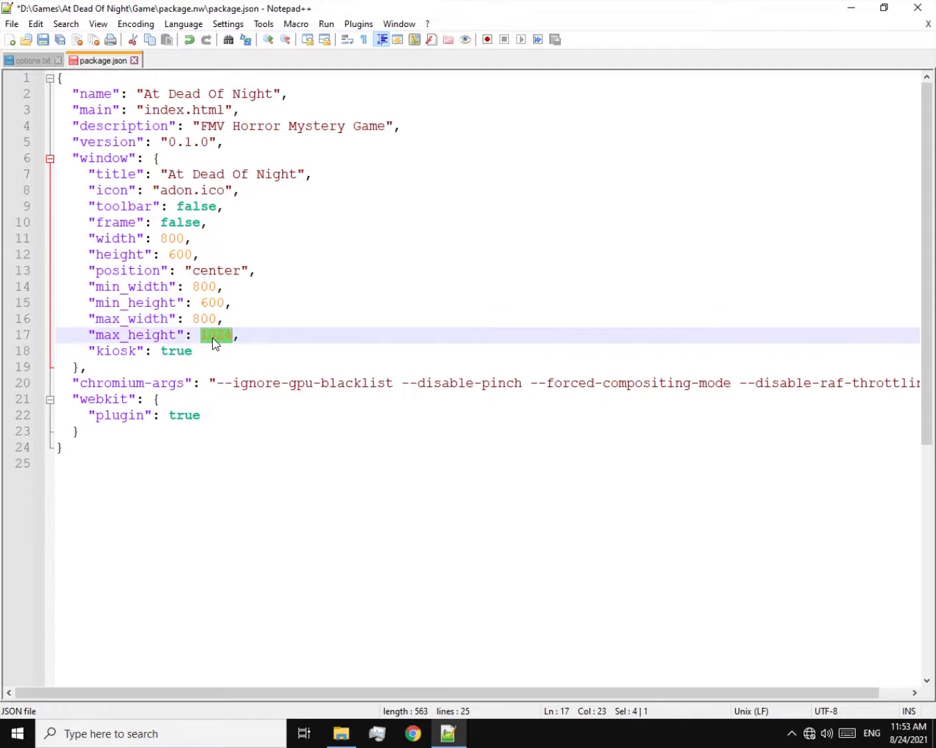
click(263, 312)
click(295, 226)
key(shift+Down)
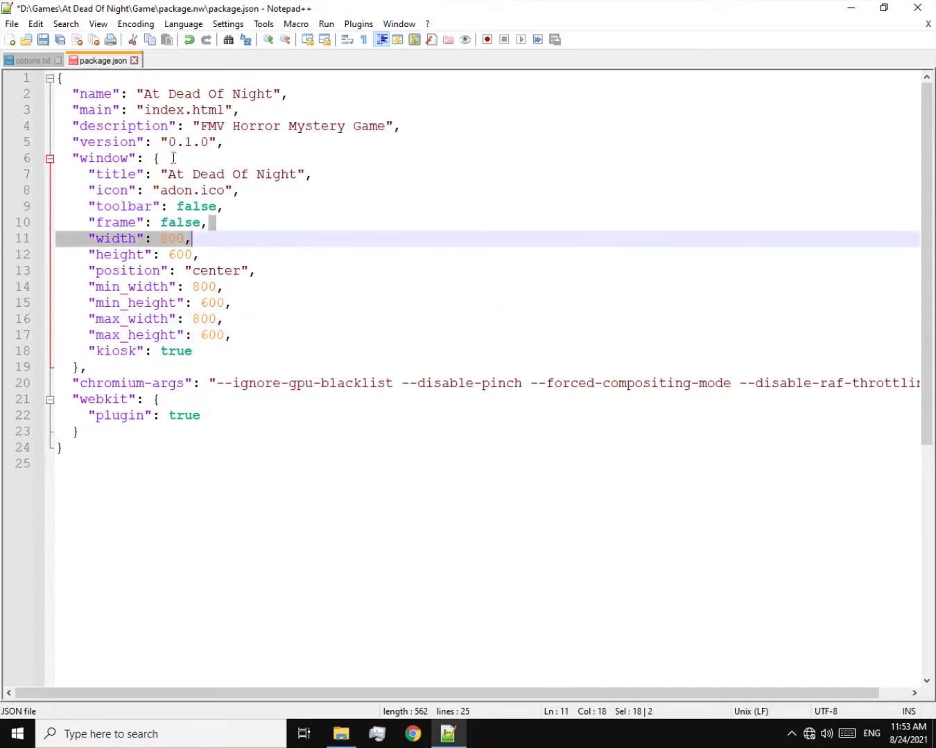
click(44, 40)
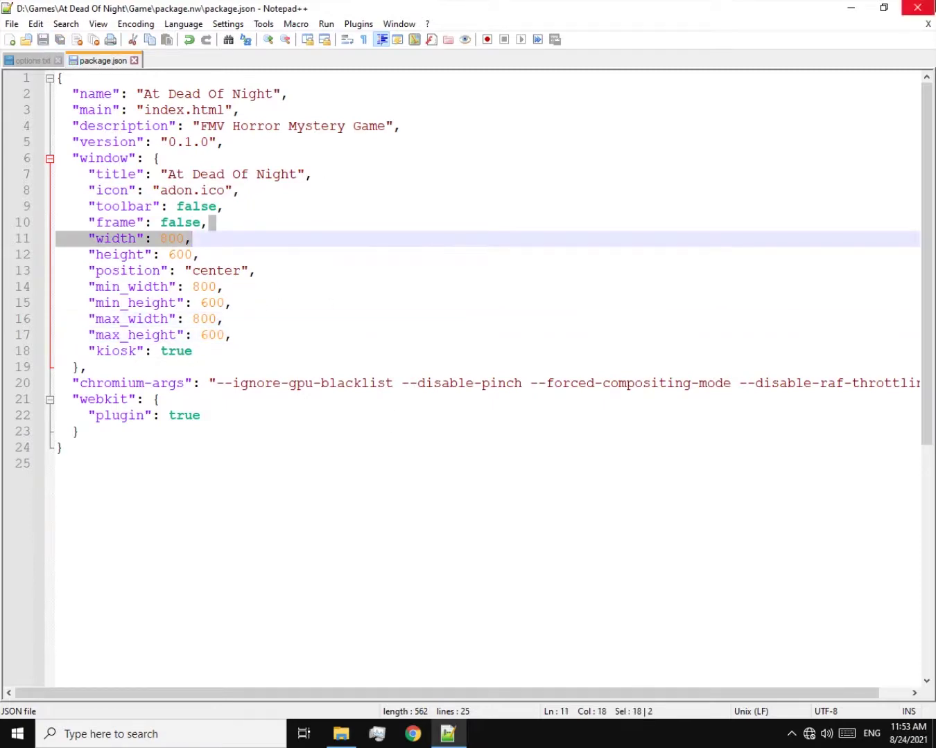
Step: Close Notepad++, return to the At Dead Of Night Game folder and launch AtDeadOfNight.exe
click(917, 8)
click(162, 397)
click(419, 116)
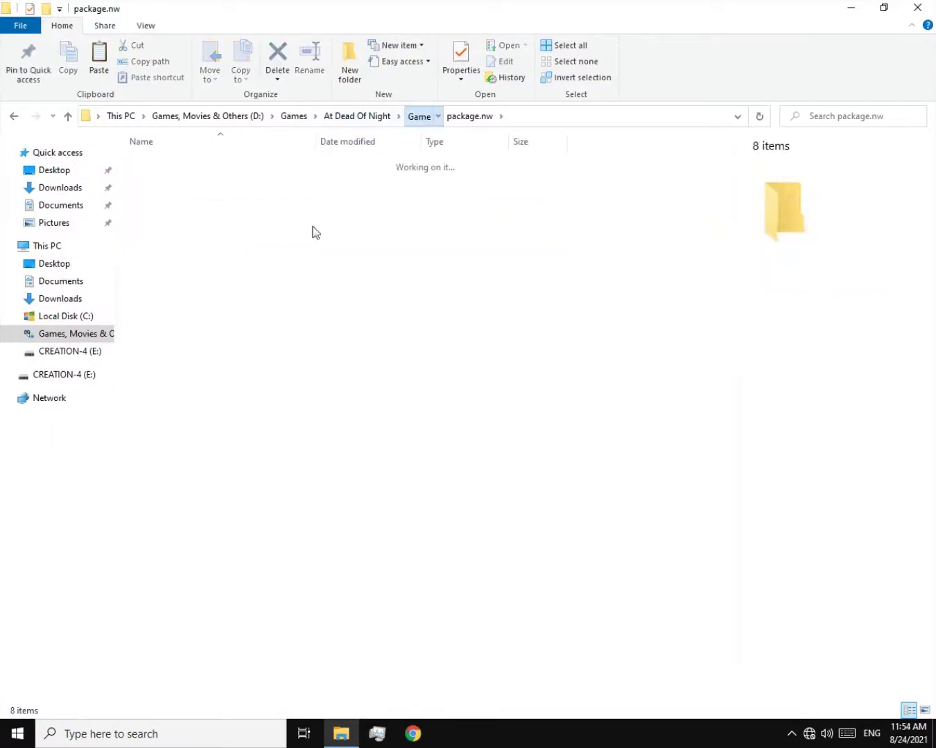
click(185, 208)
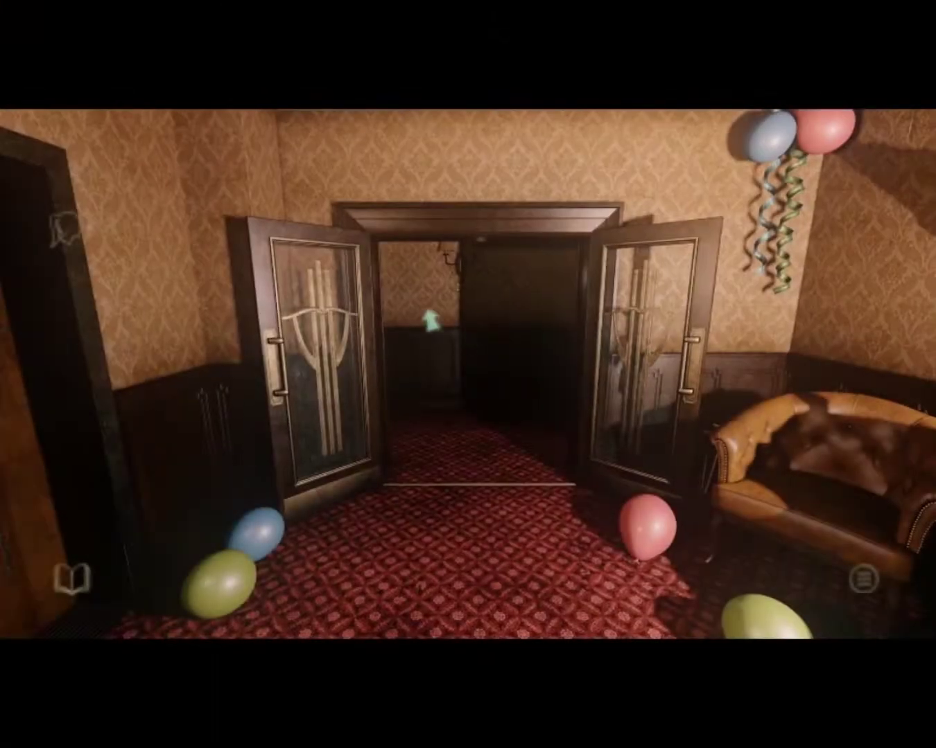
Step: Walk through the hotel's double doors and corridor to check how the game runs at the reduced resolution
click(397, 318)
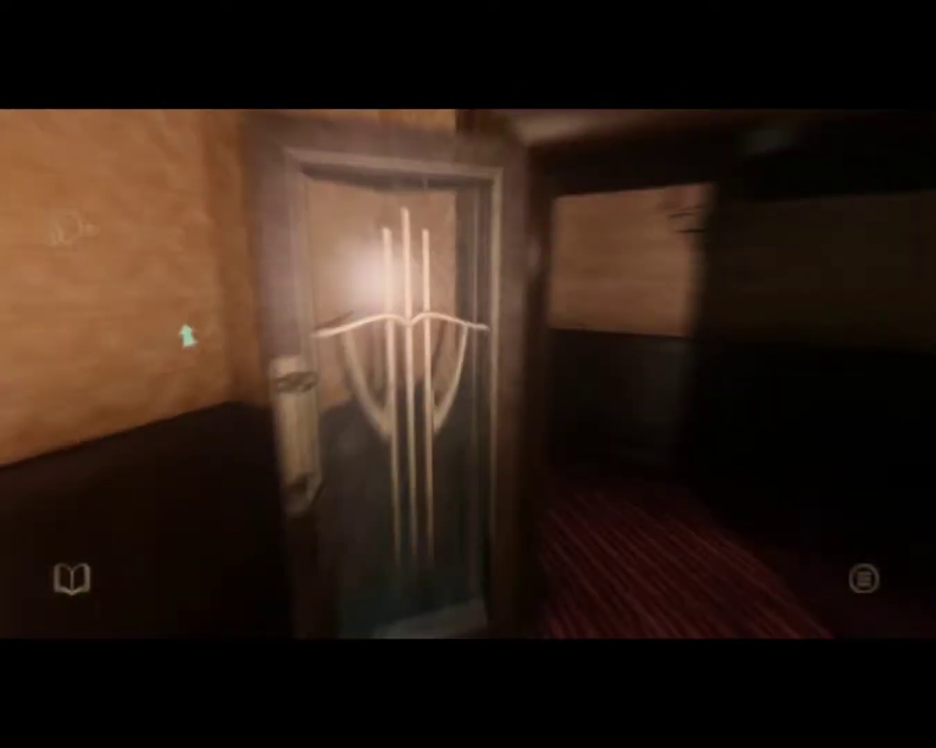
click(188, 330)
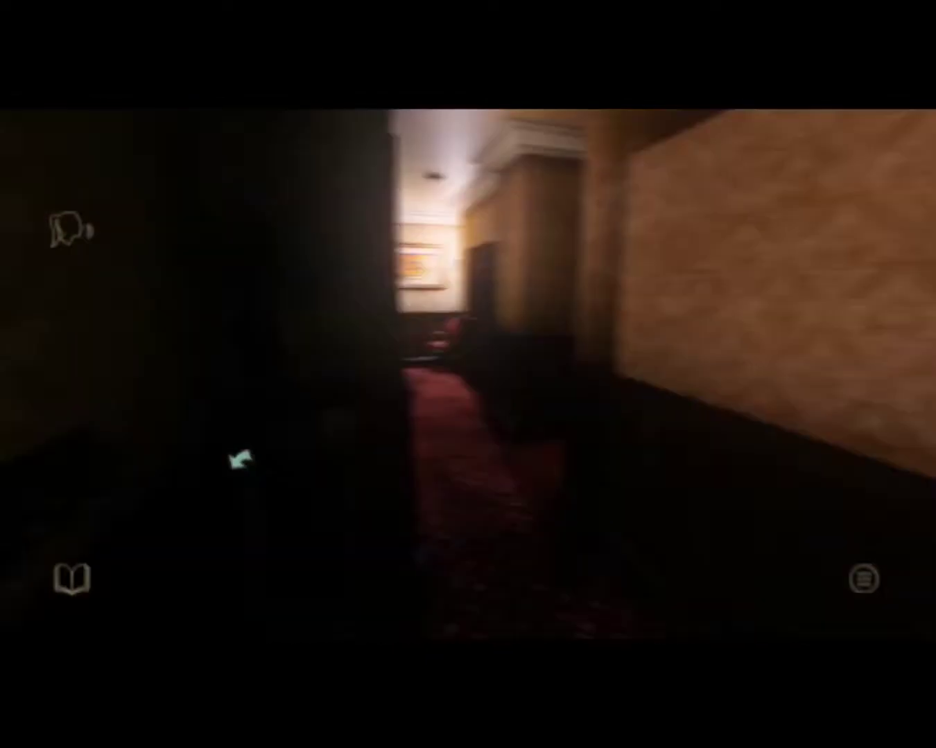
click(242, 454)
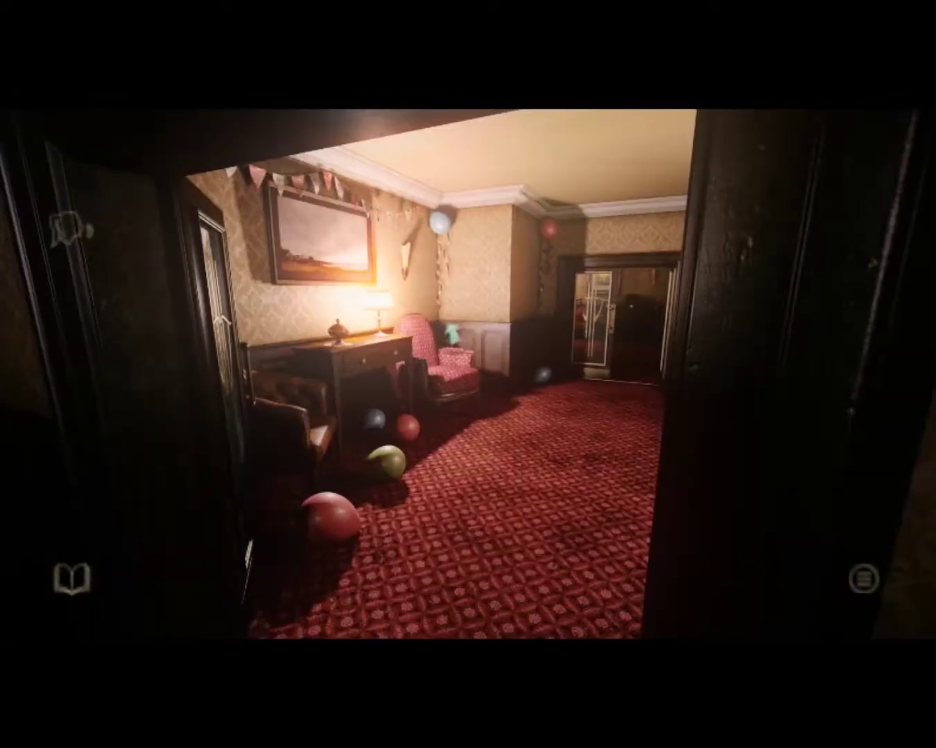
Step: Leave the game and open the At Dead Of Night folder inside Games on drive D:
click(454, 331)
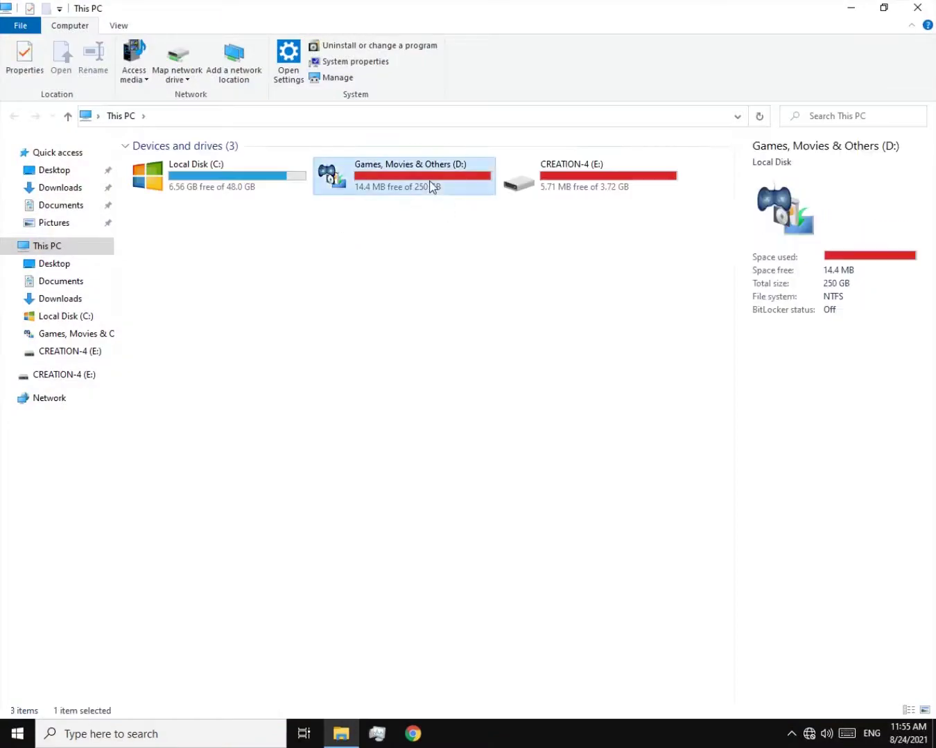
double_click(429, 184)
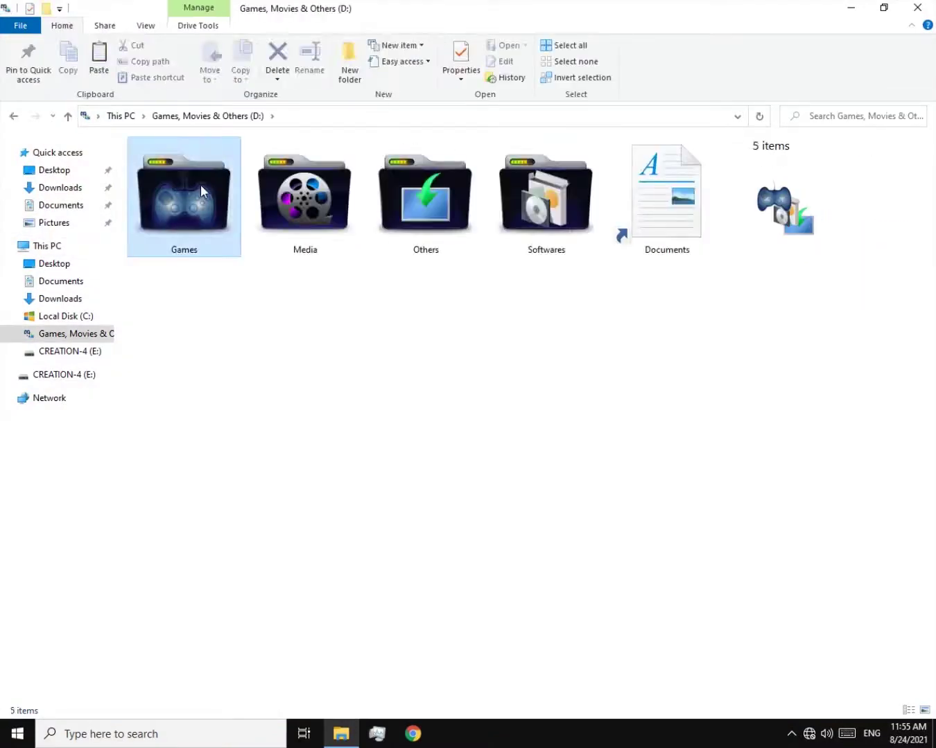
double_click(201, 184)
double_click(355, 366)
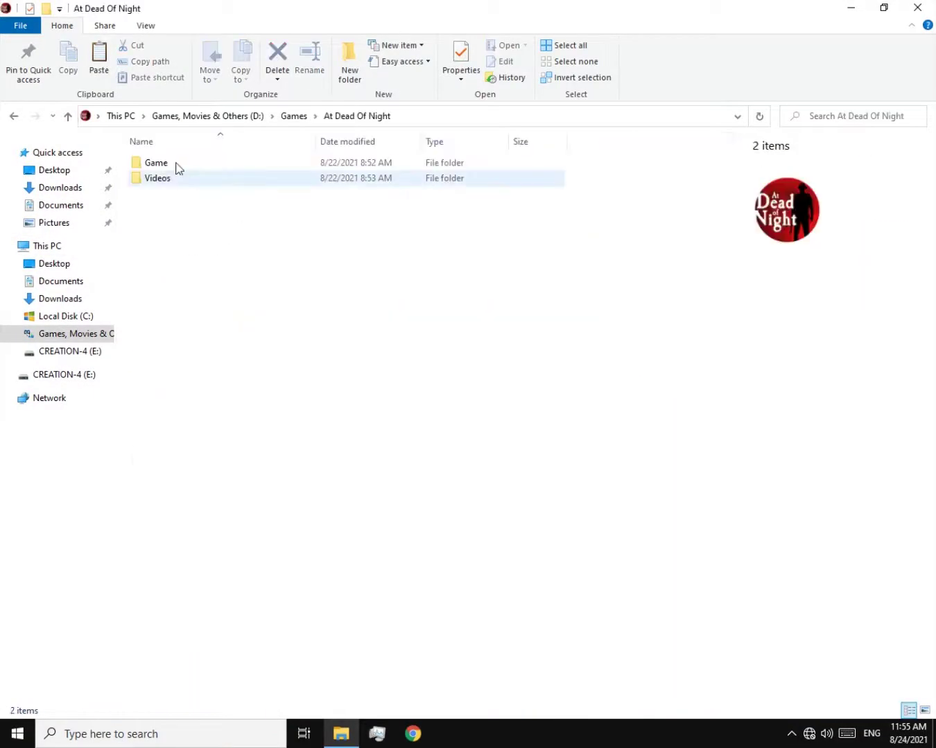
Step: Check the Game folder's size in its properties and close the dialog
click(147, 163)
right_click(147, 164)
click(237, 553)
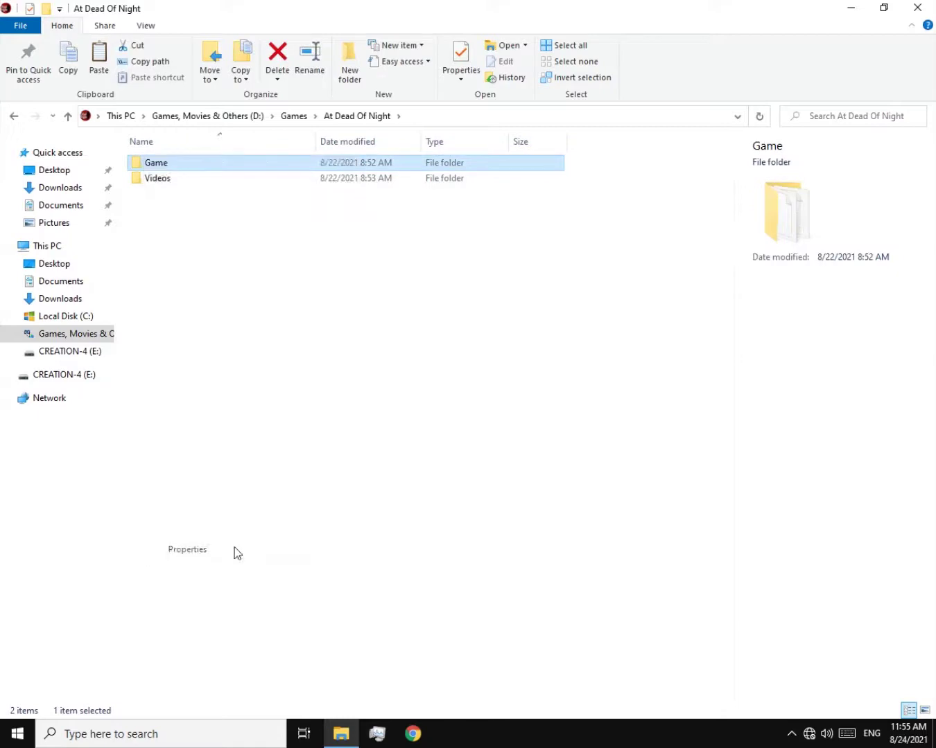
drag(250, 168, 352, 226)
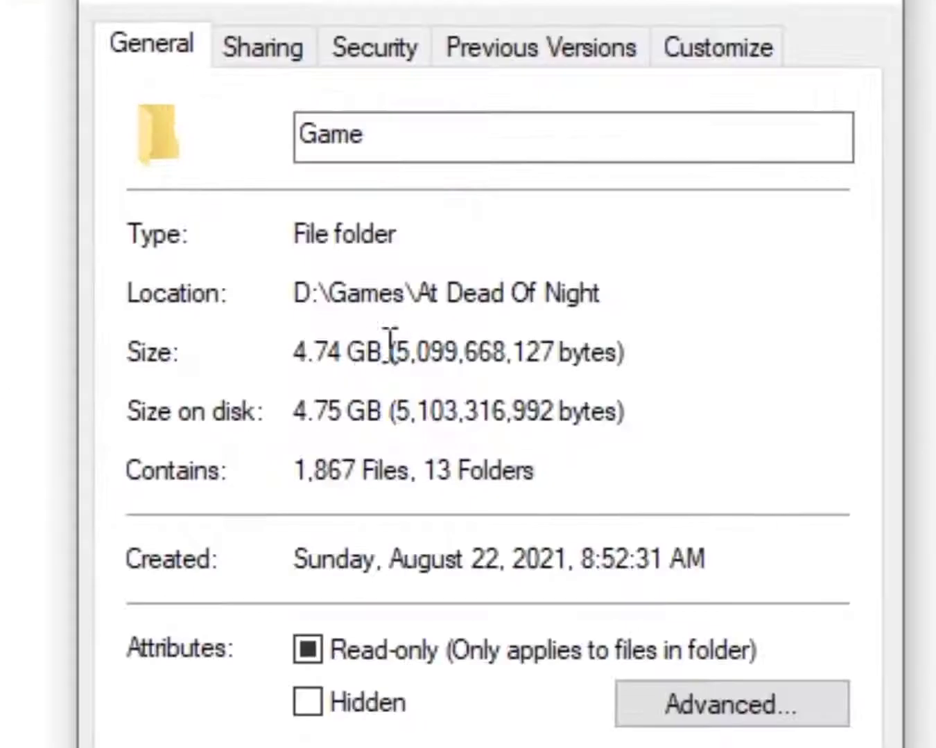
drag(366, 345, 286, 352)
click(349, 343)
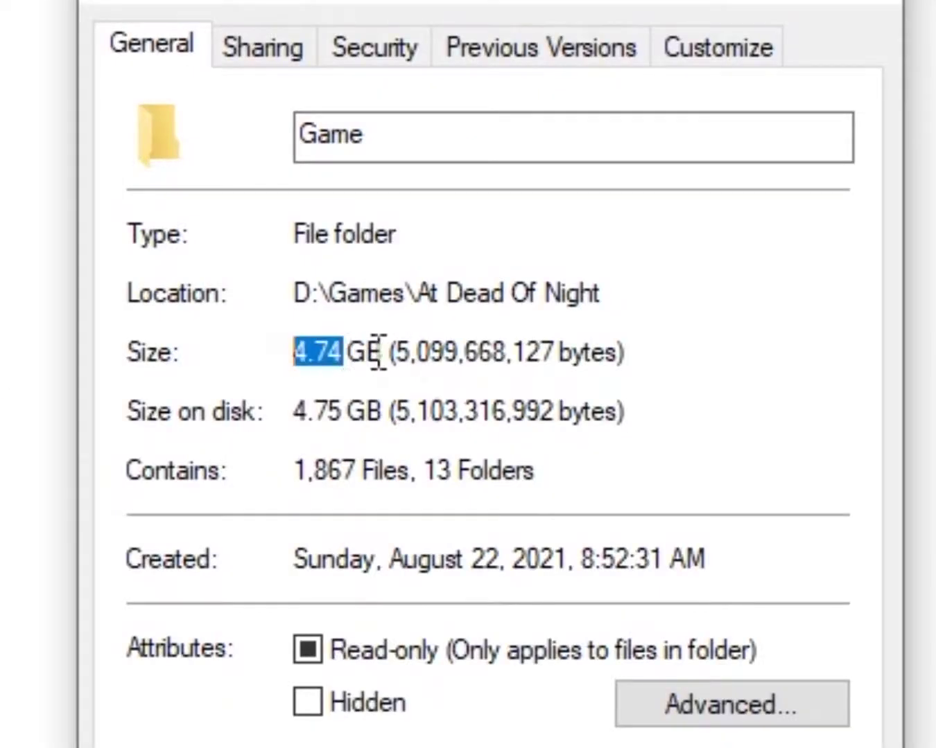
click(378, 354)
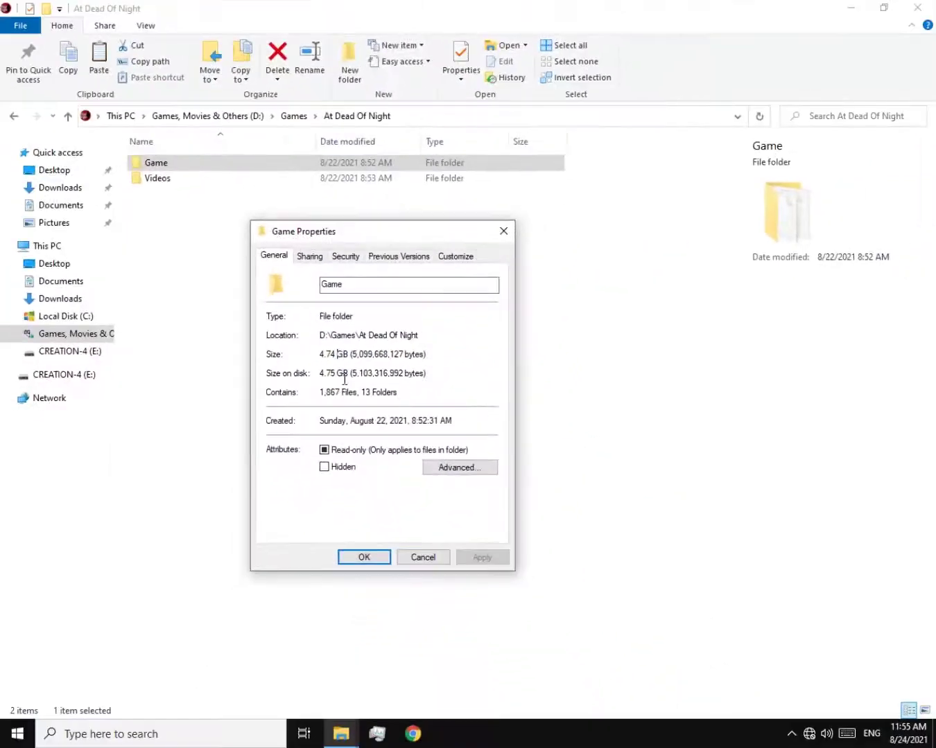
click(364, 558)
Step: Browse through Game and package.nw to media and show the properties of the video folder
double_click(213, 167)
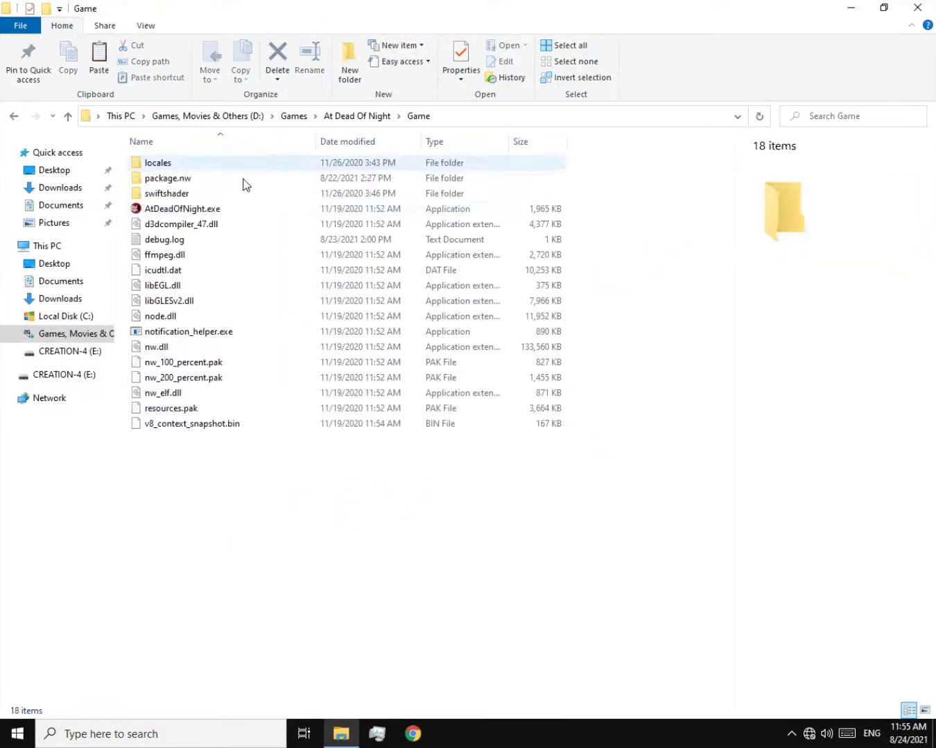
double_click(159, 179)
double_click(165, 195)
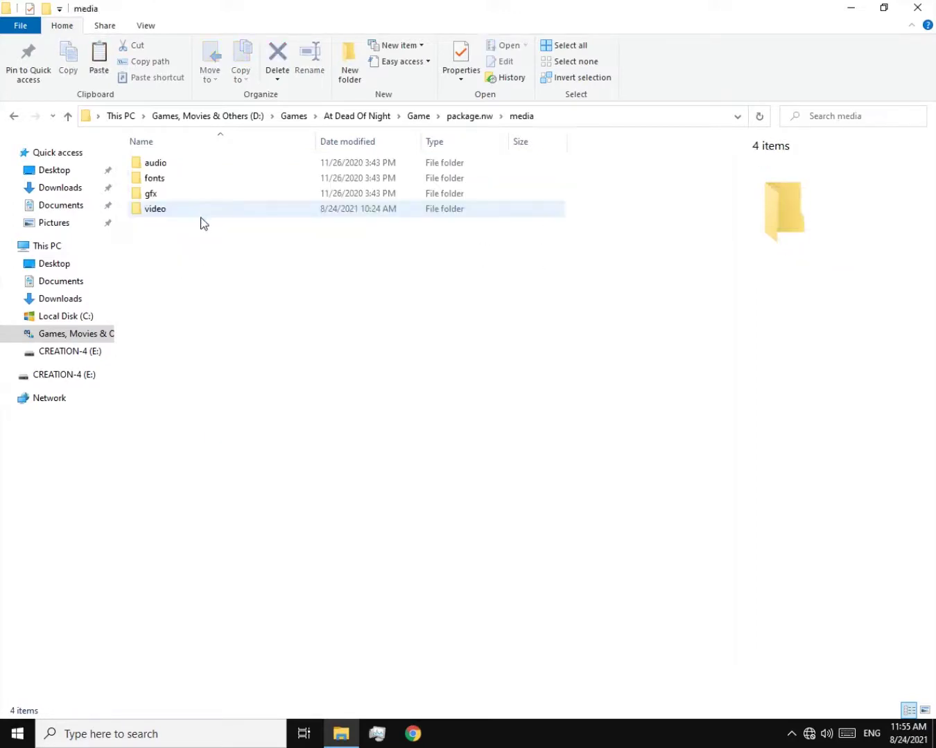
click(178, 215)
right_click(171, 216)
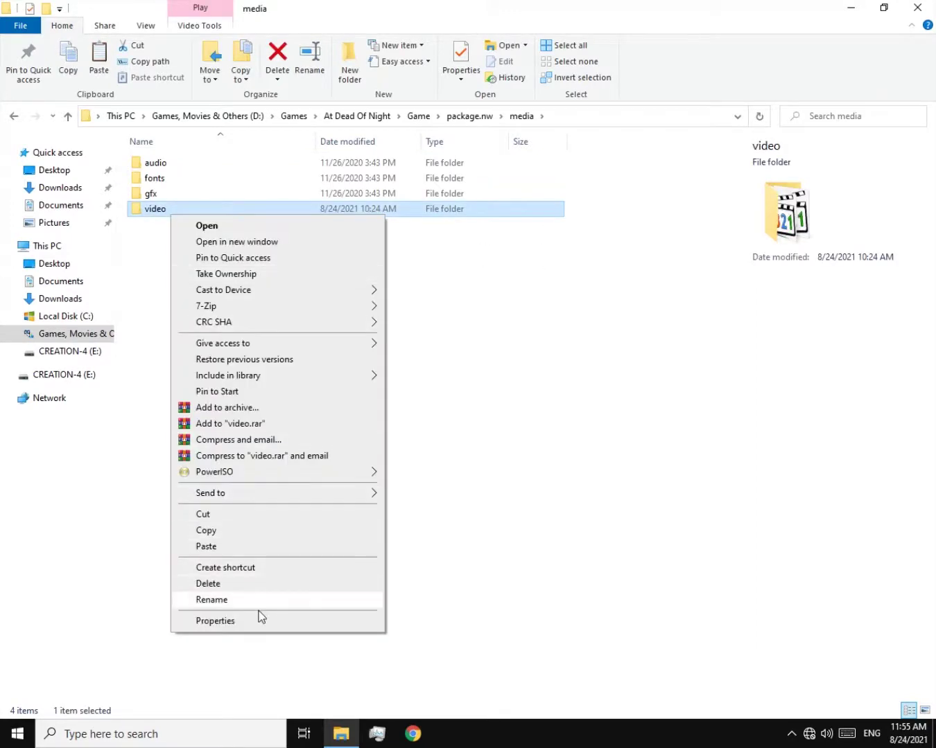
click(260, 619)
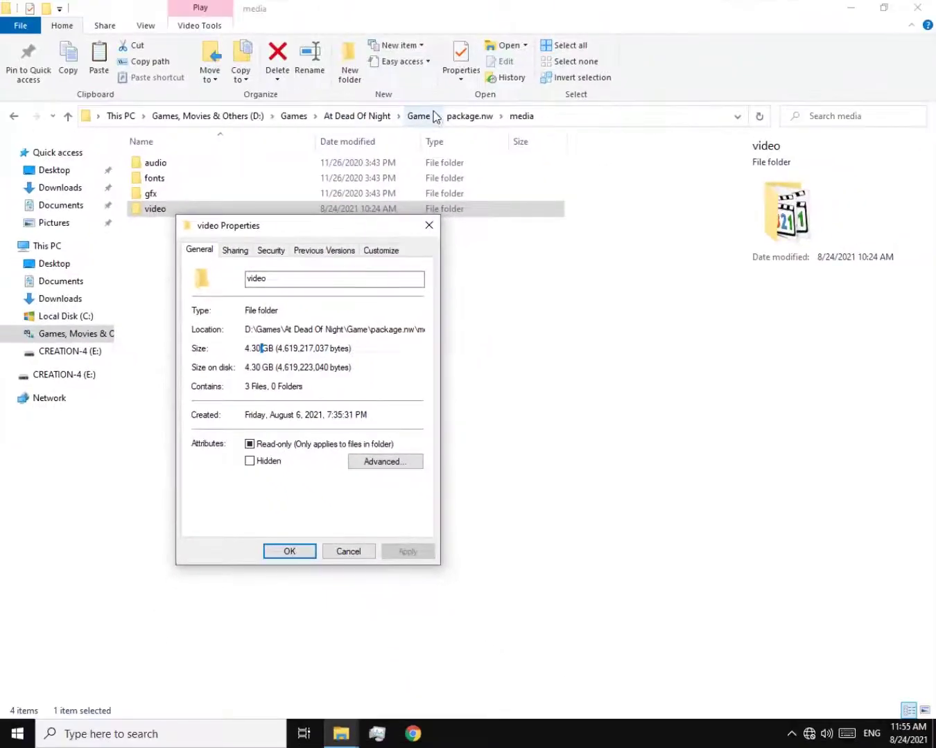
Step: Return to the At Dead Of Night folder and show the Game folder's properties
key(Escape)
click(356, 115)
click(158, 165)
right_click(164, 167)
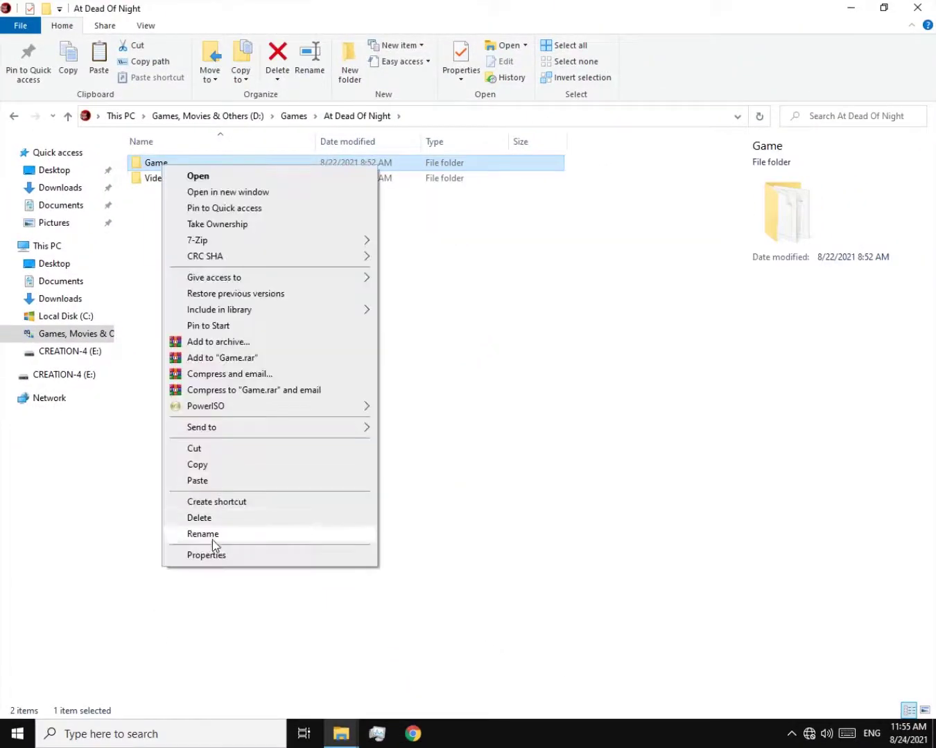
click(213, 553)
Step: Place the video folder's properties beside the Game folder's, compare their sizes and close both dialogs
mouse_move(341, 733)
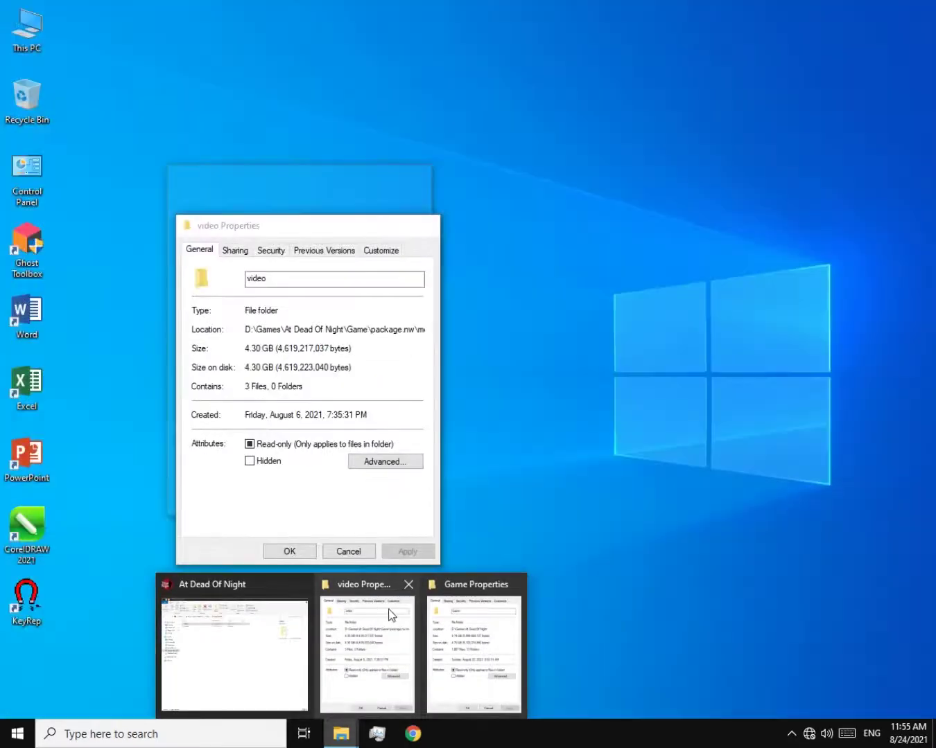
click(388, 617)
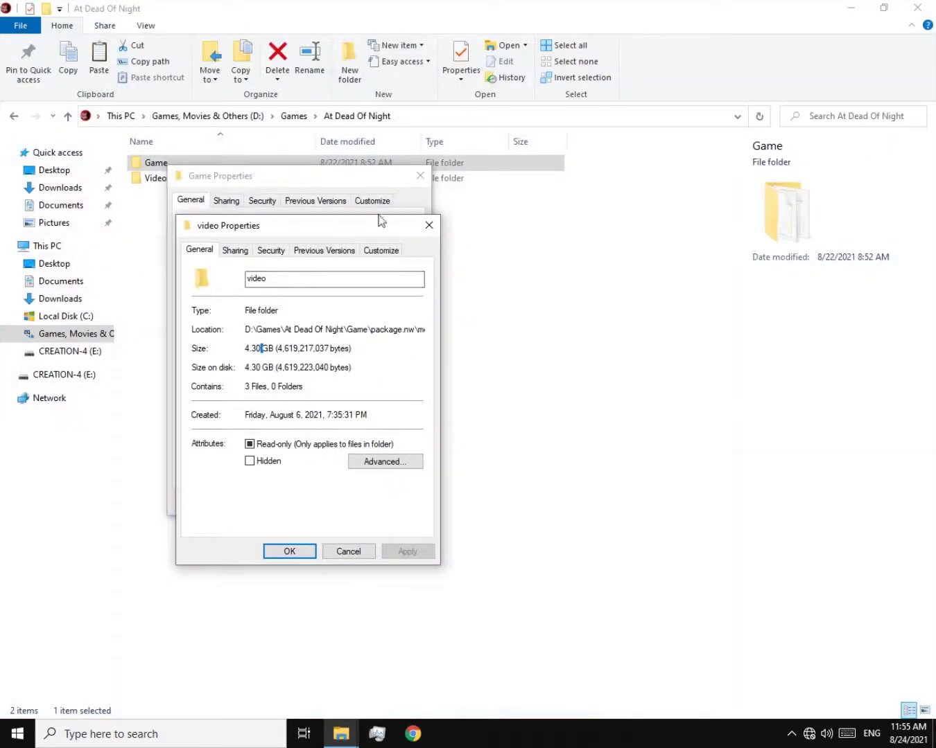
drag(357, 237, 605, 194)
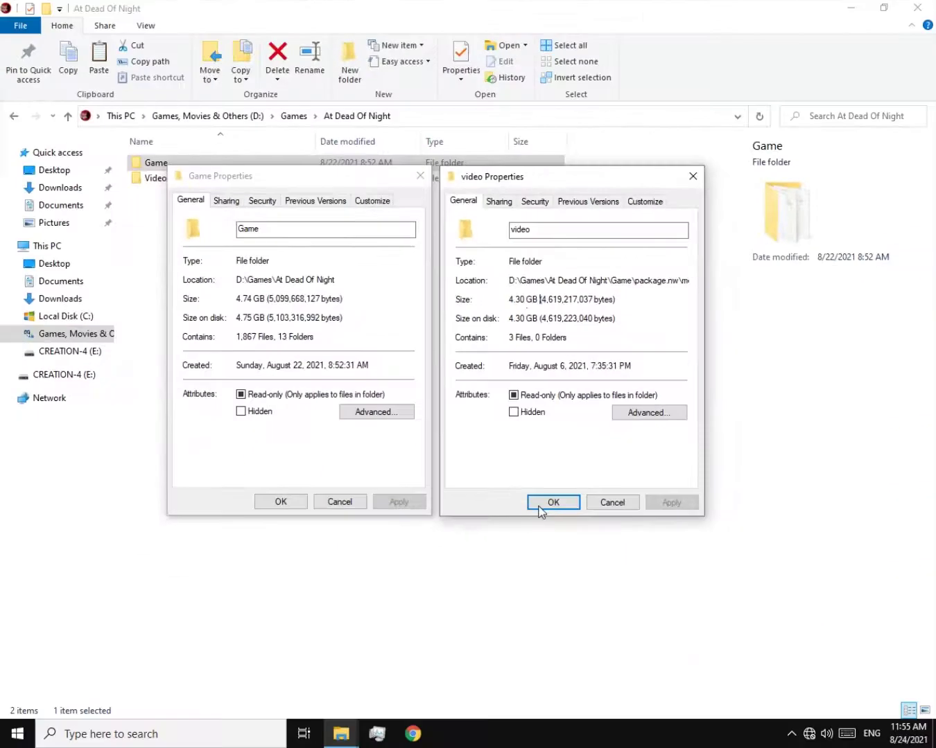
click(673, 674)
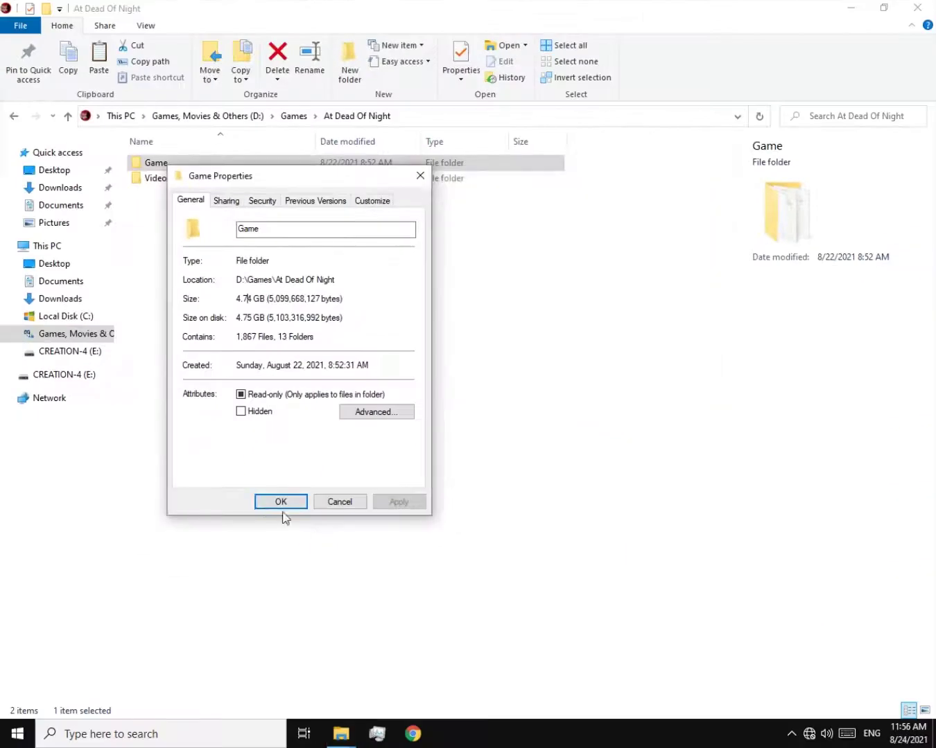
click(205, 673)
Step: Go back to the media folder and open its video subfolder
click(14, 116)
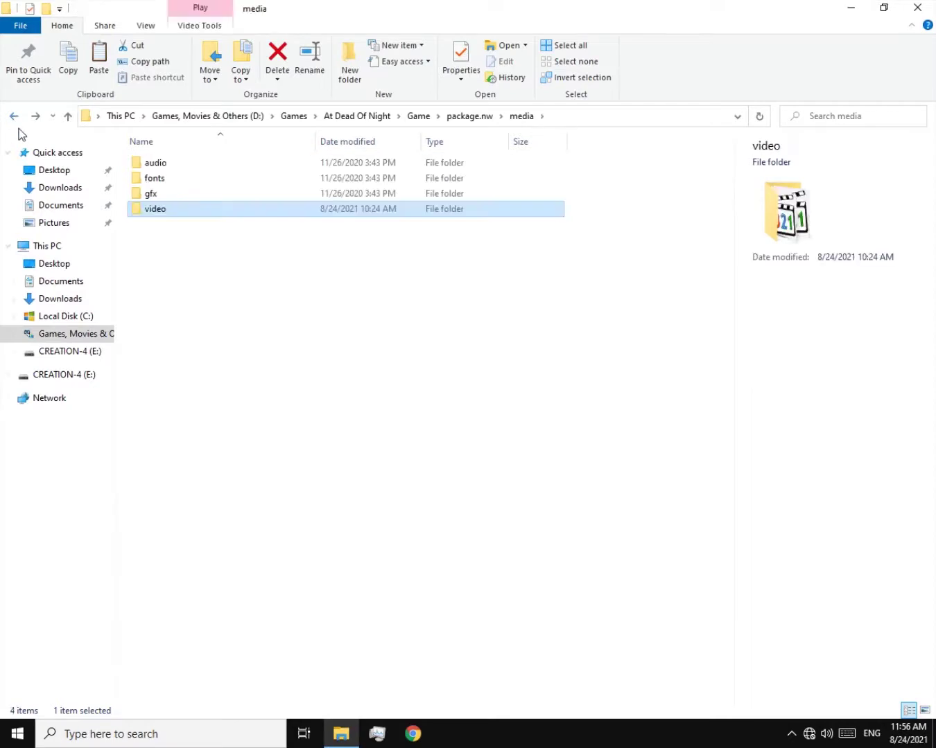
double_click(160, 209)
mouse_move(161, 276)
mouse_down()
mouse_move(291, 136)
mouse_move(399, 137)
mouse_up()
drag(469, 330, 347, 318)
Step: Play Prologue.m4v, skip ahead to 1:16 and about 3:08 to preview it, and close the player
click(285, 217)
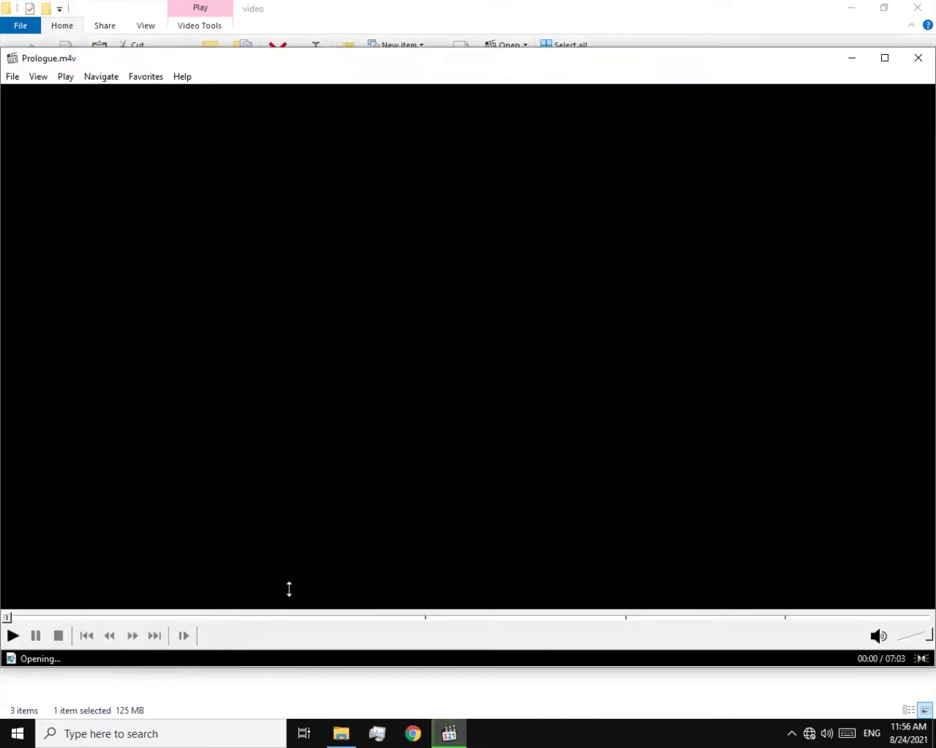
click(172, 616)
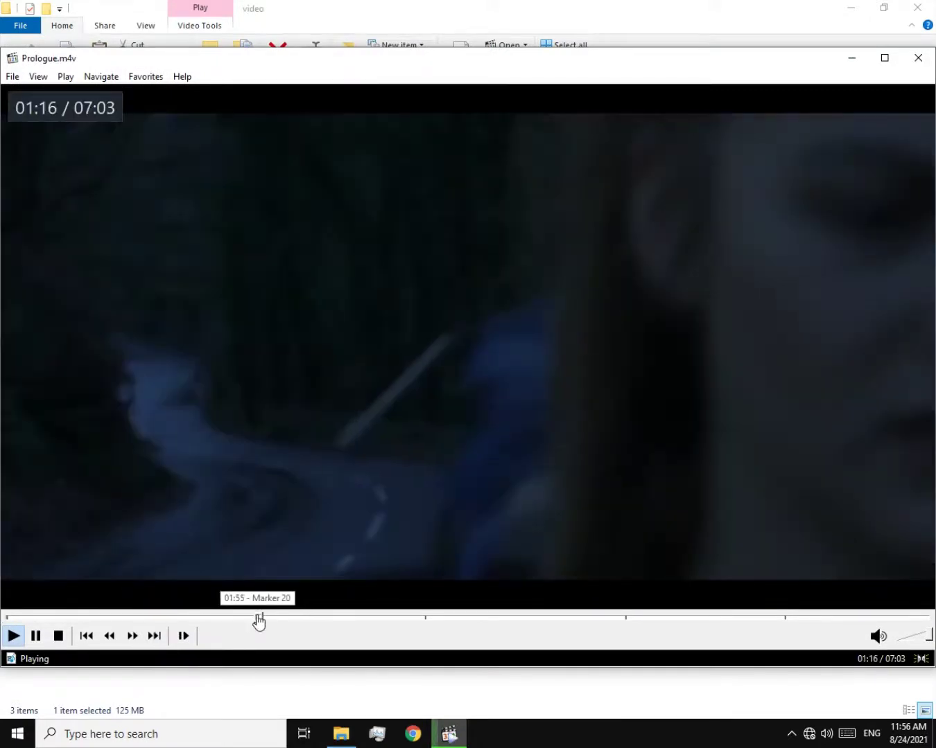
drag(260, 616, 410, 617)
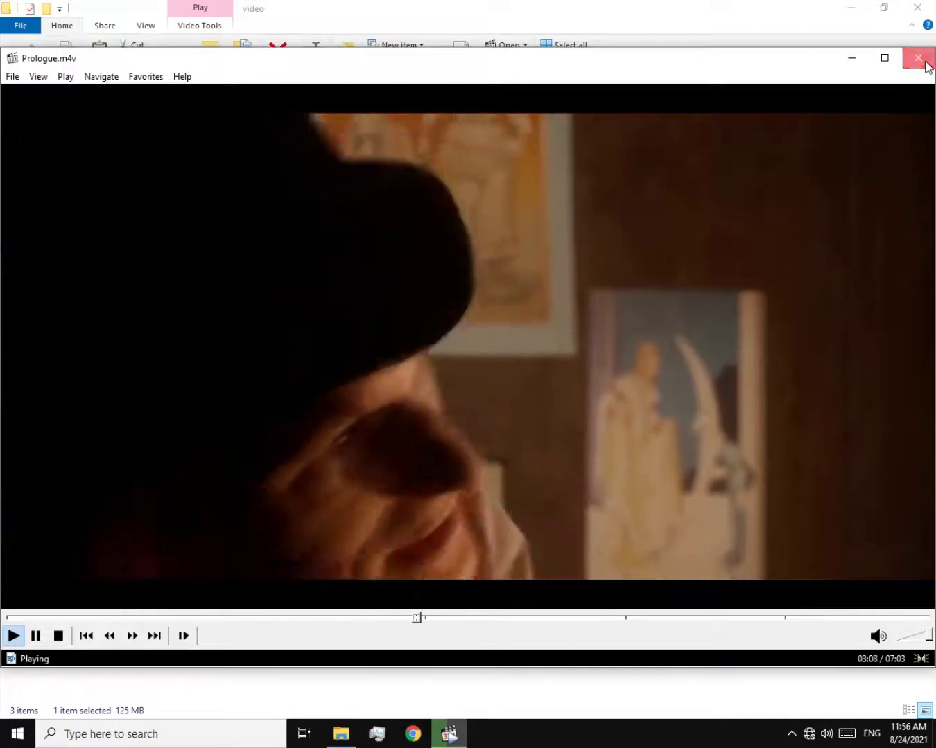
click(918, 58)
Step: Play Tutorial.m4v, skip ahead through 0:18, 0:45 and further to preview it, and close the player
click(409, 275)
key(Right)
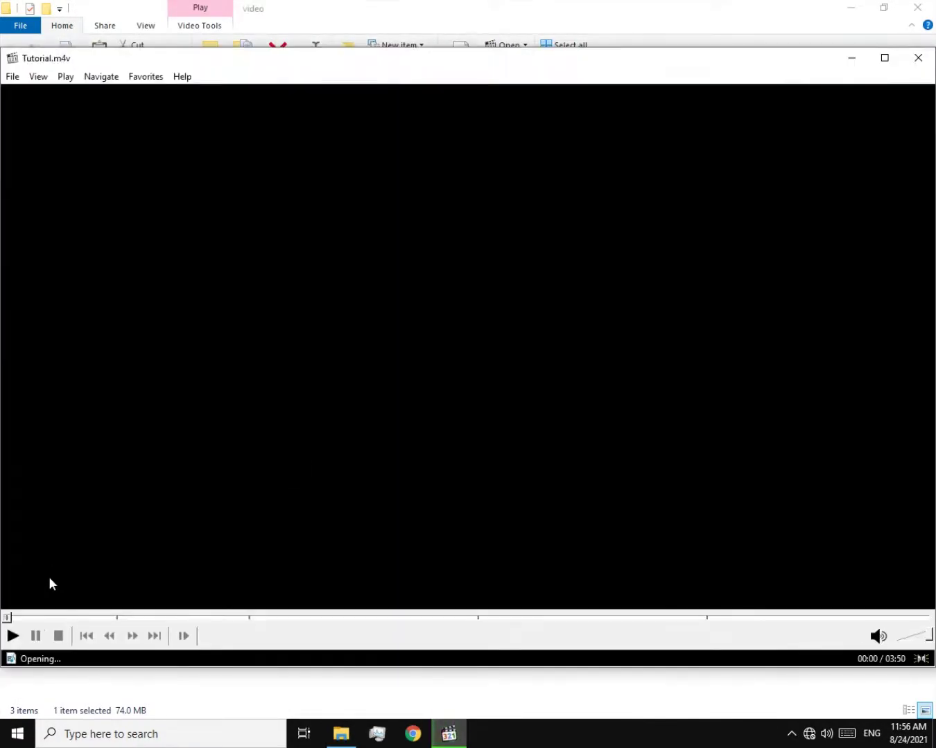
drag(38, 617, 81, 618)
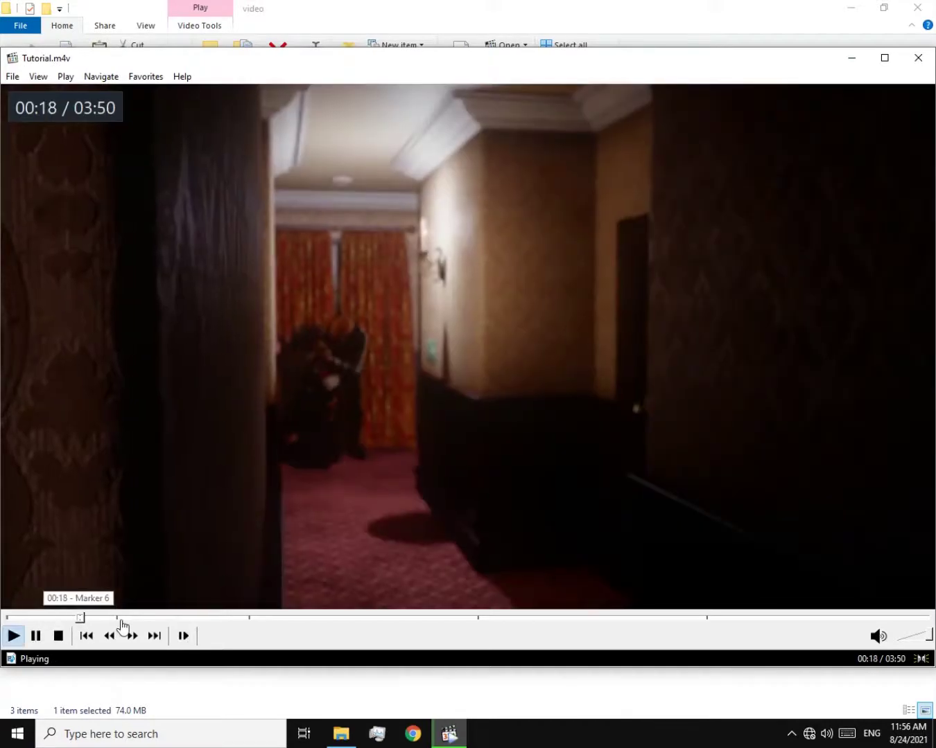
click(184, 619)
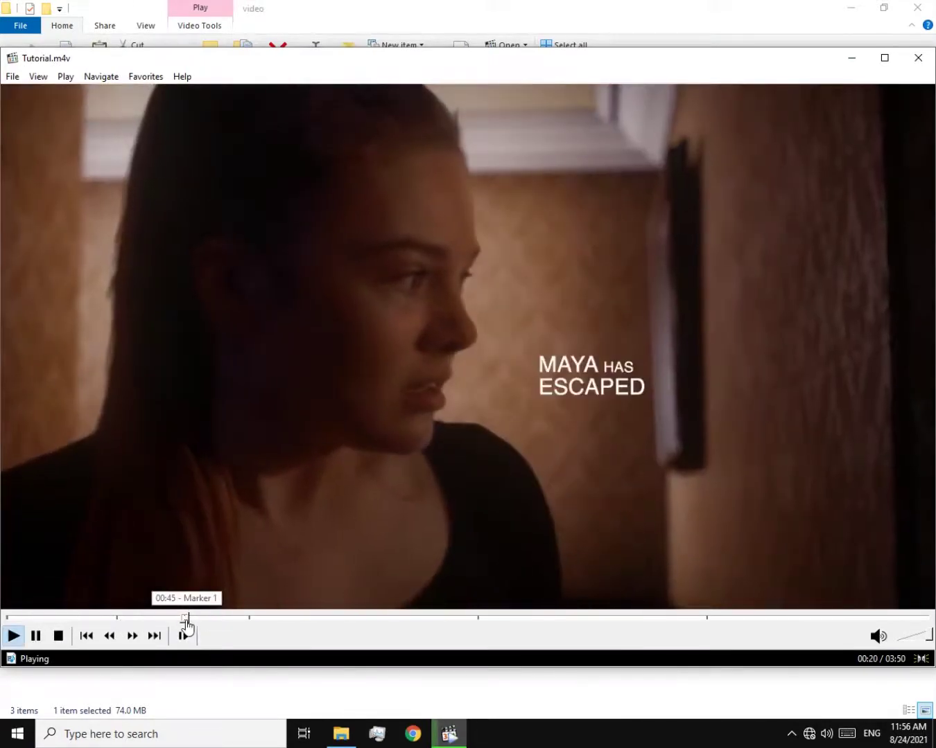
click(220, 623)
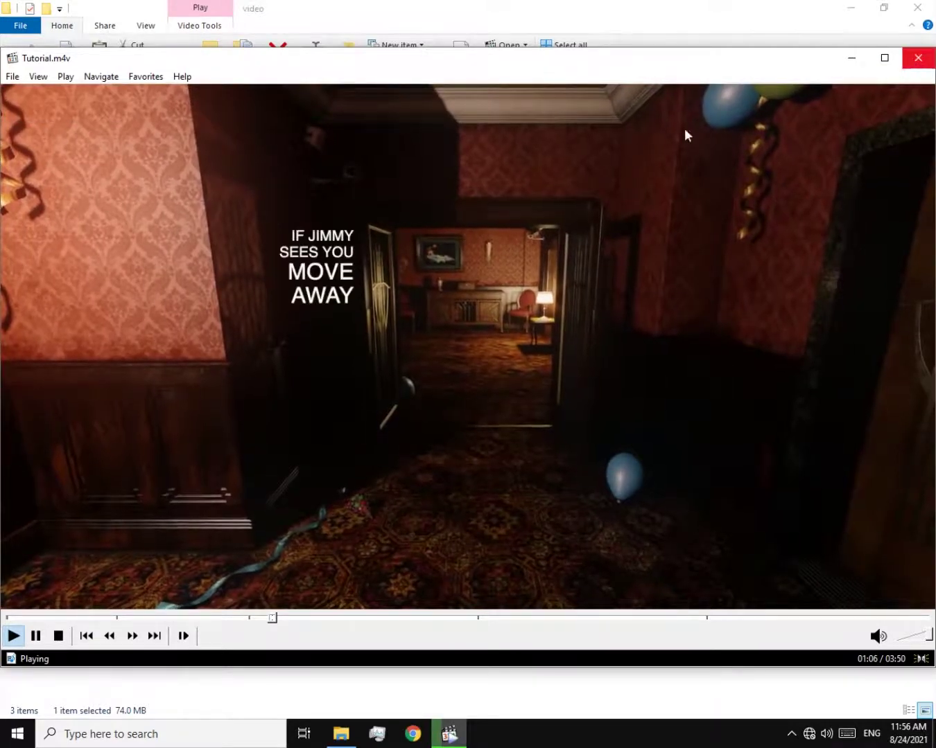
key(alt+F4)
Step: Select Hotel.m4v in the video folder
drag(463, 314, 315, 388)
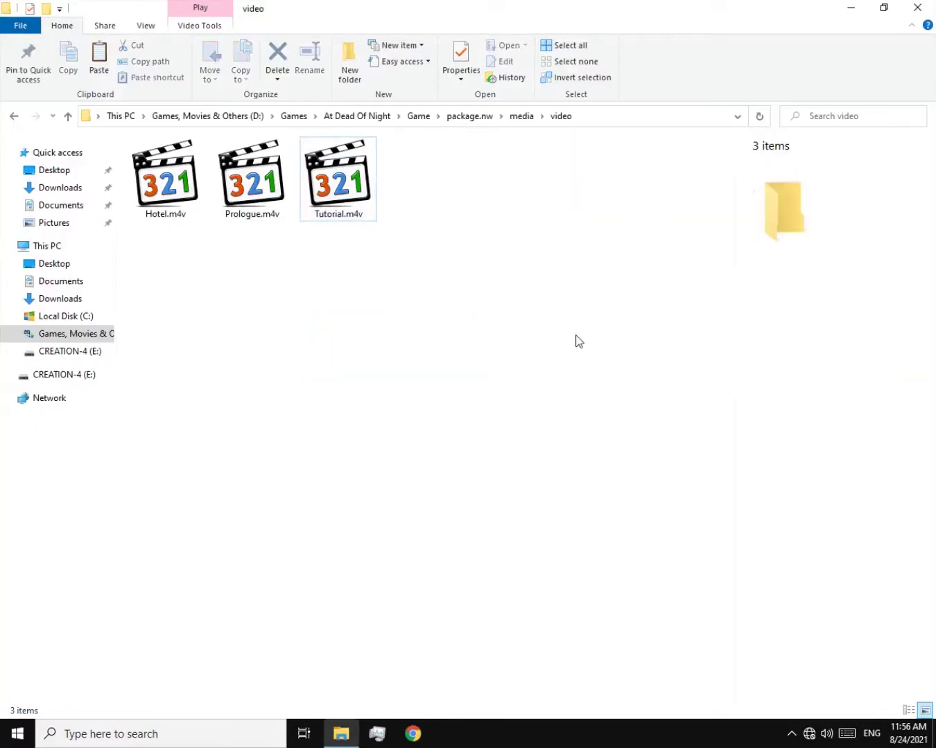
click(156, 199)
drag(181, 268, 266, 326)
click(166, 179)
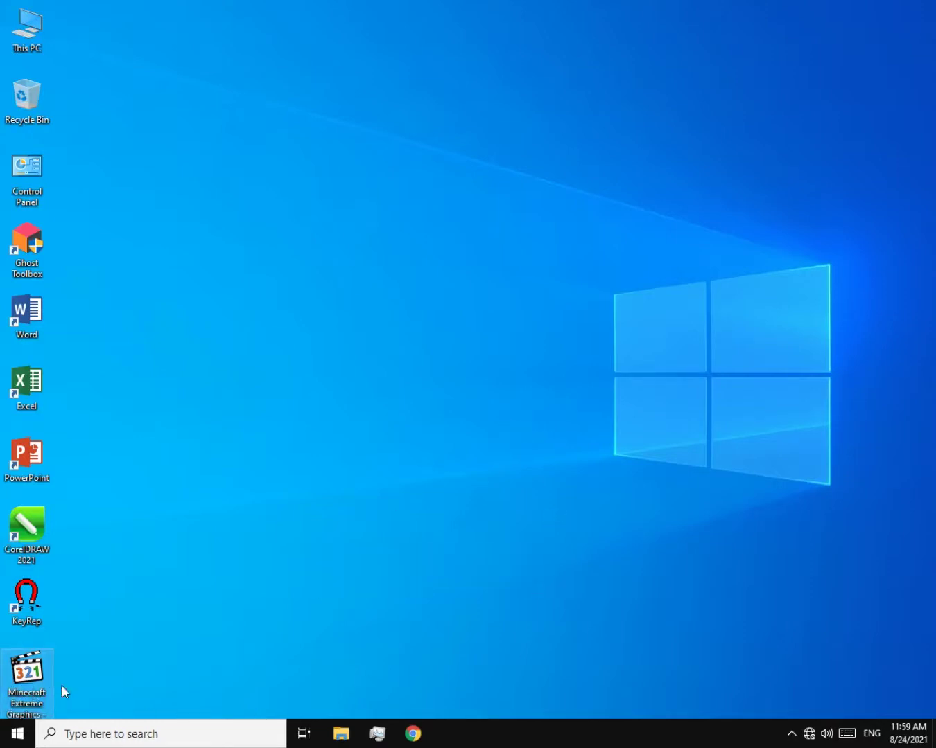
Step: Open the Minecraft Extreme Graphics 4K 60FPS video from the desktop in the media player and pause it
key(shift+F10)
key(Escape)
key(Return)
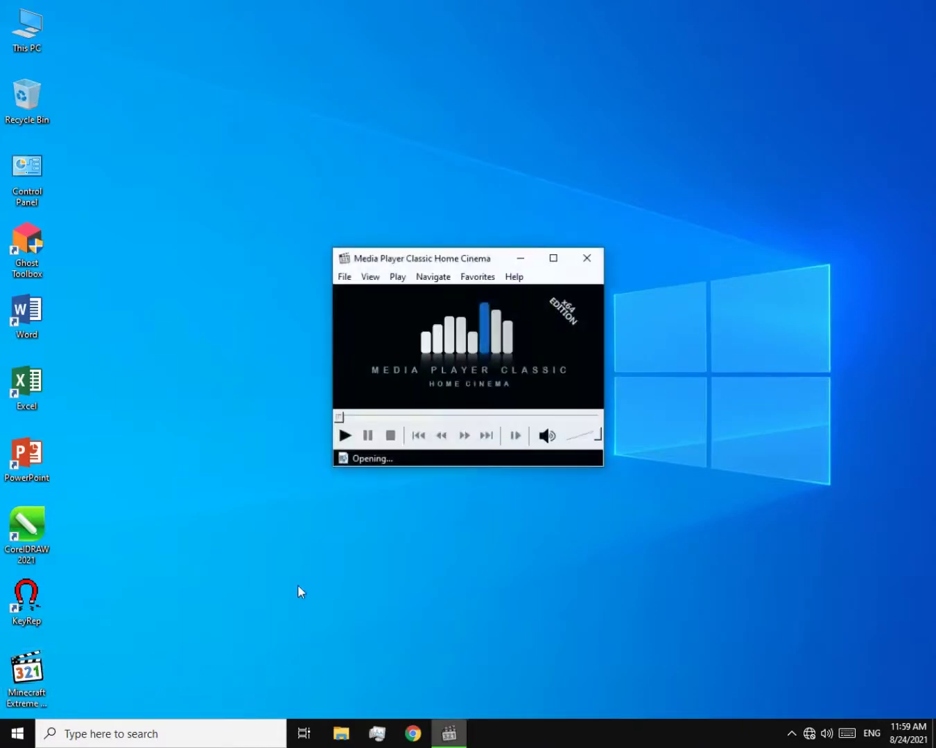
key(space)
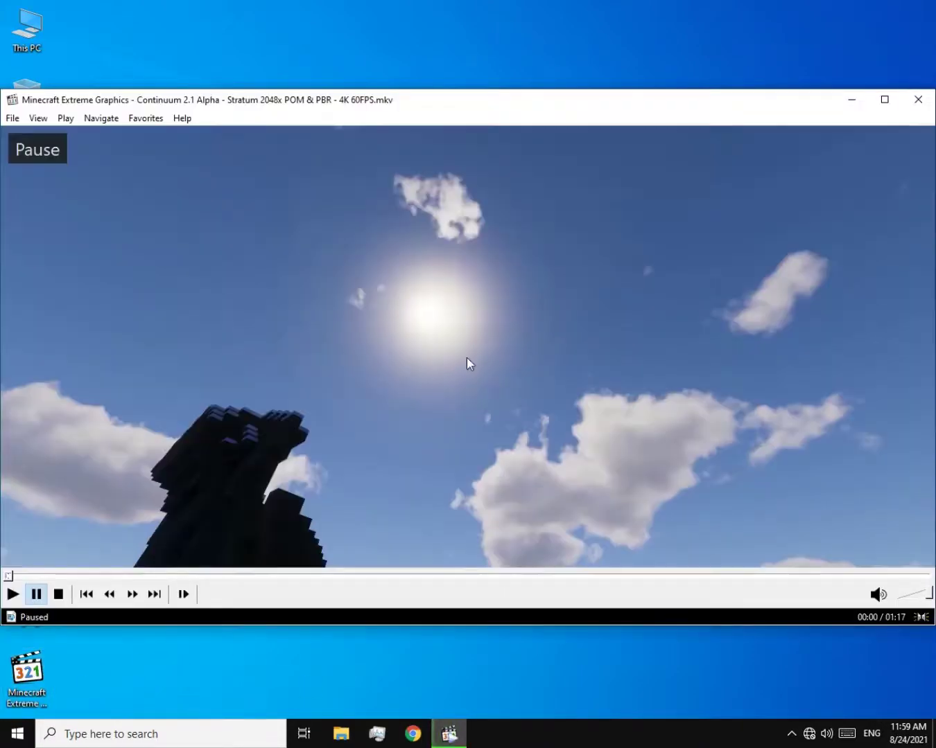
Step: Show the paused video's MediaInfo properties and examine its width, height and frame rate
right_click(375, 314)
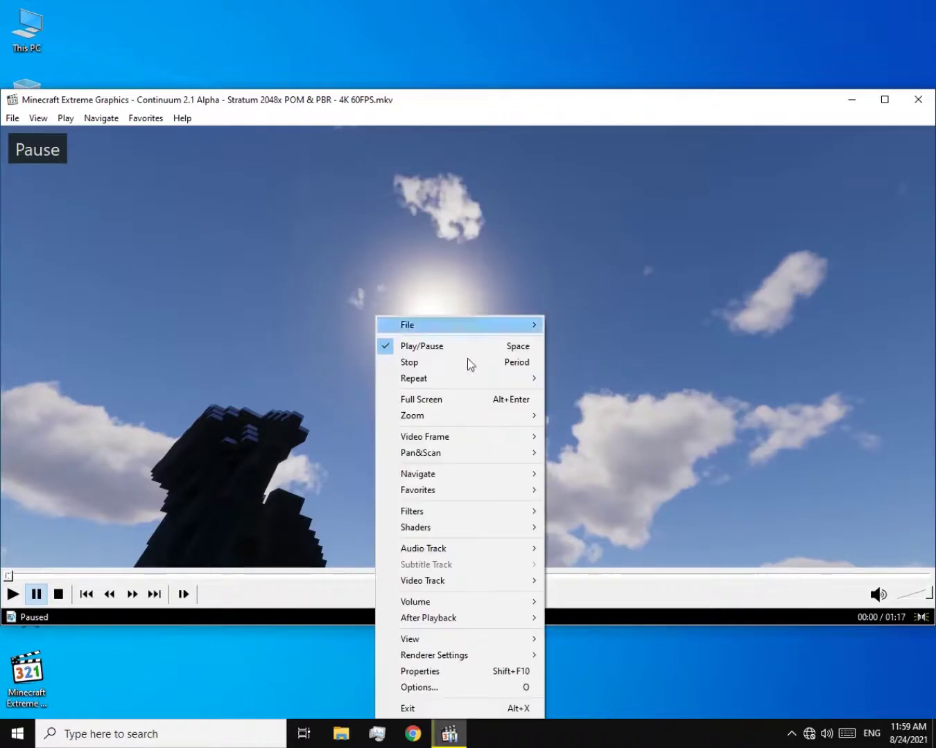
click(434, 669)
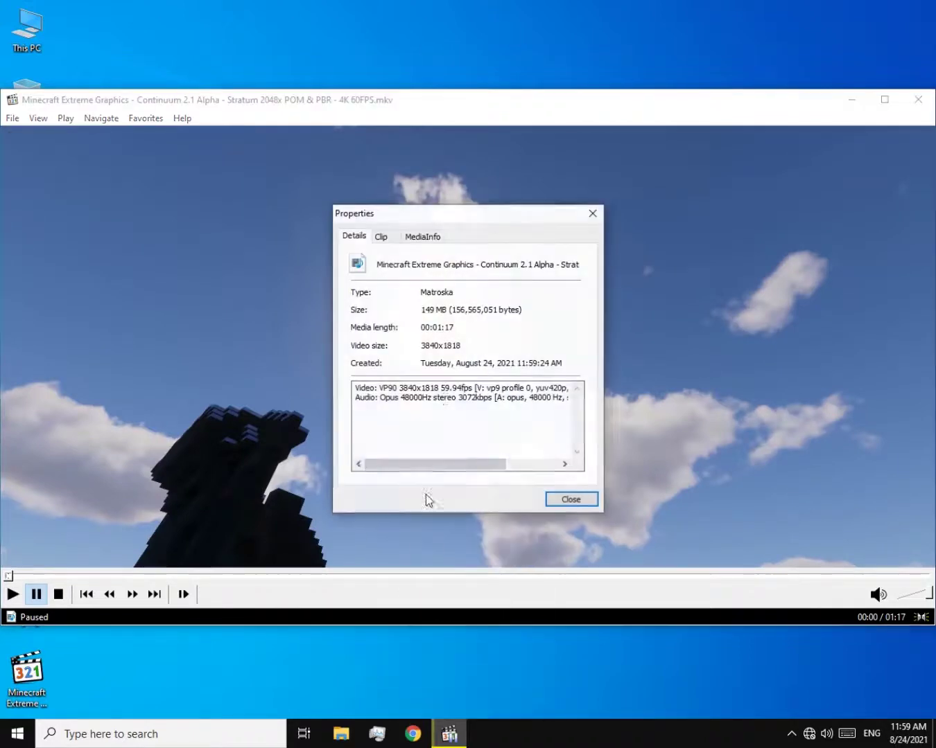
click(409, 238)
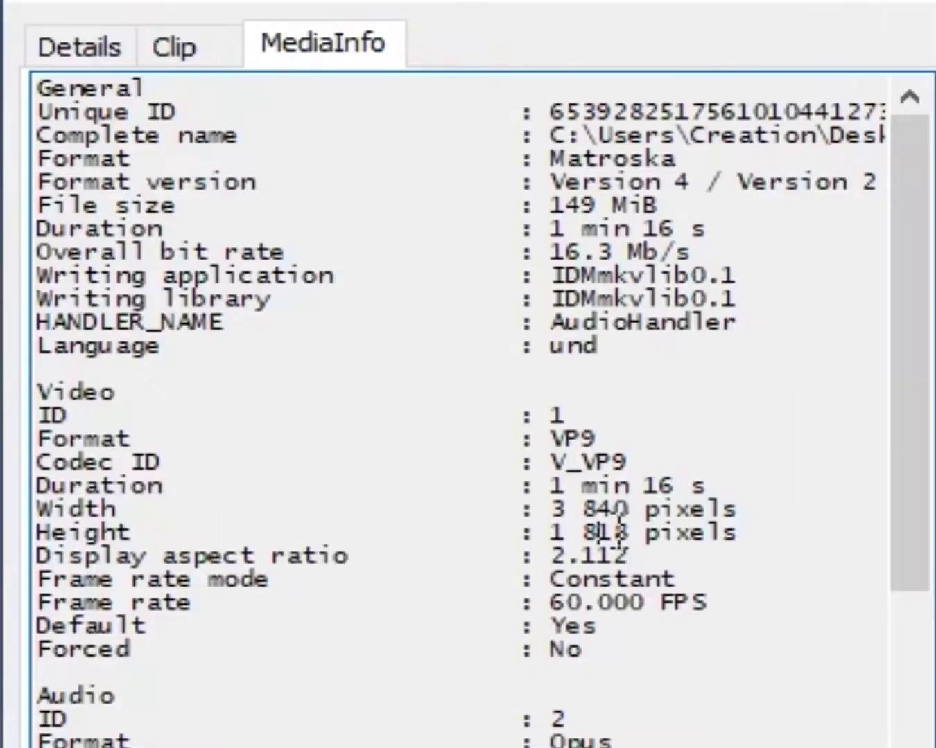
scroll(531, 405, down, 3)
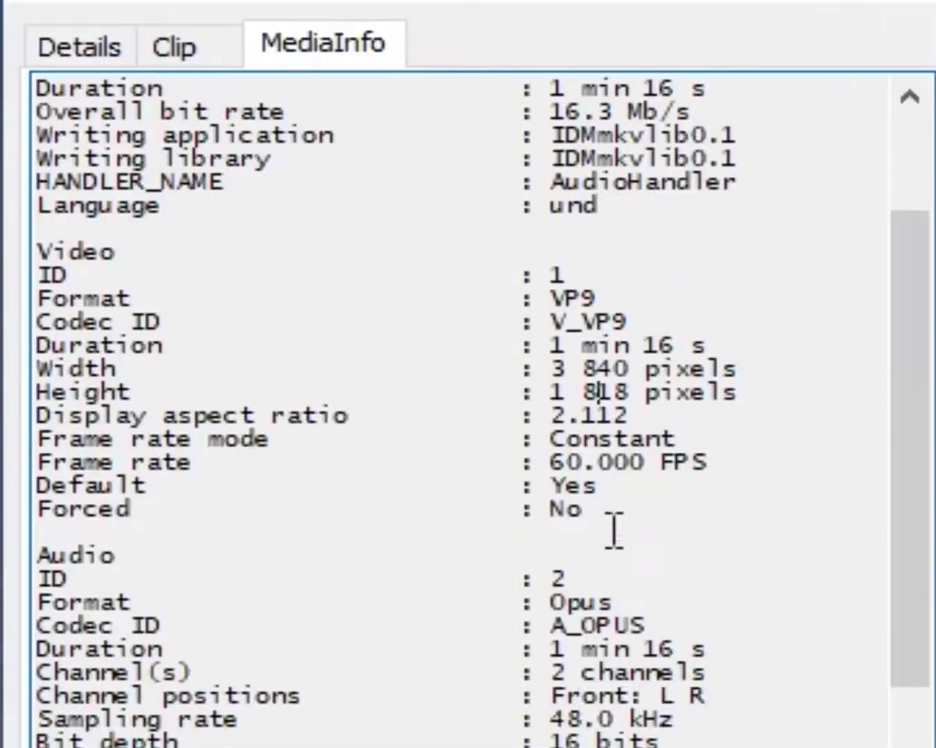
scroll(627, 533, up, 3)
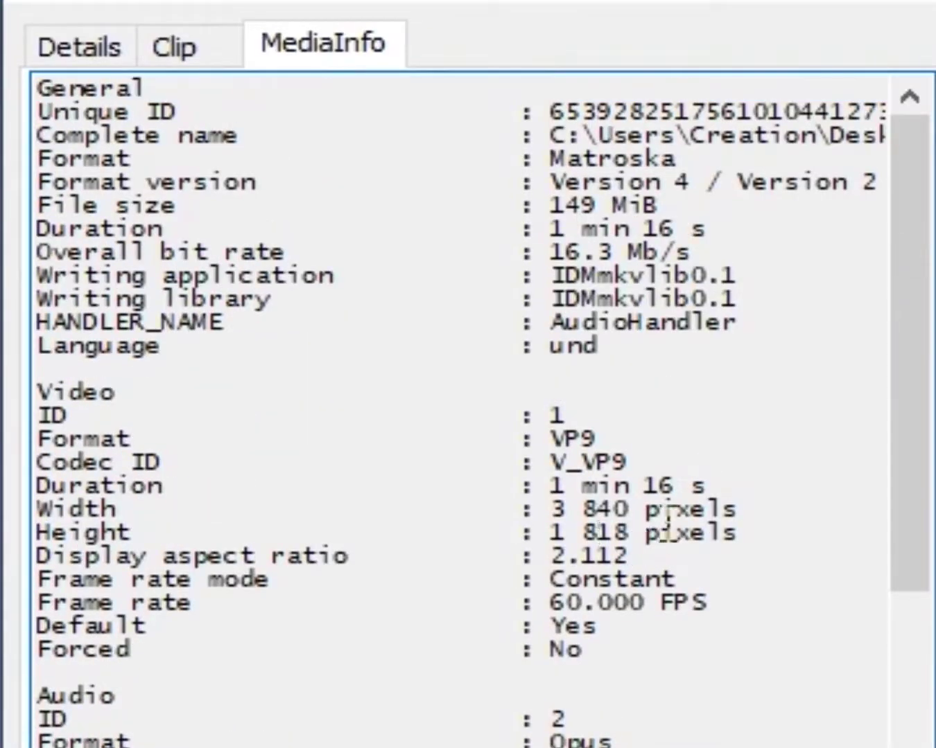
drag(643, 516, 575, 485)
click(605, 527)
drag(651, 527, 551, 522)
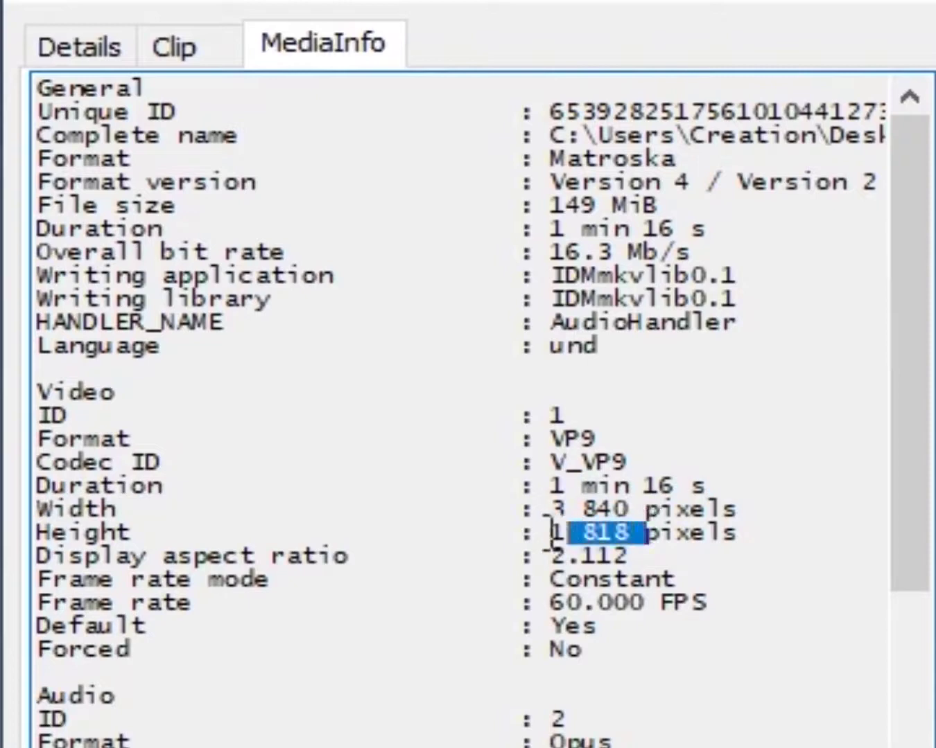
click(645, 489)
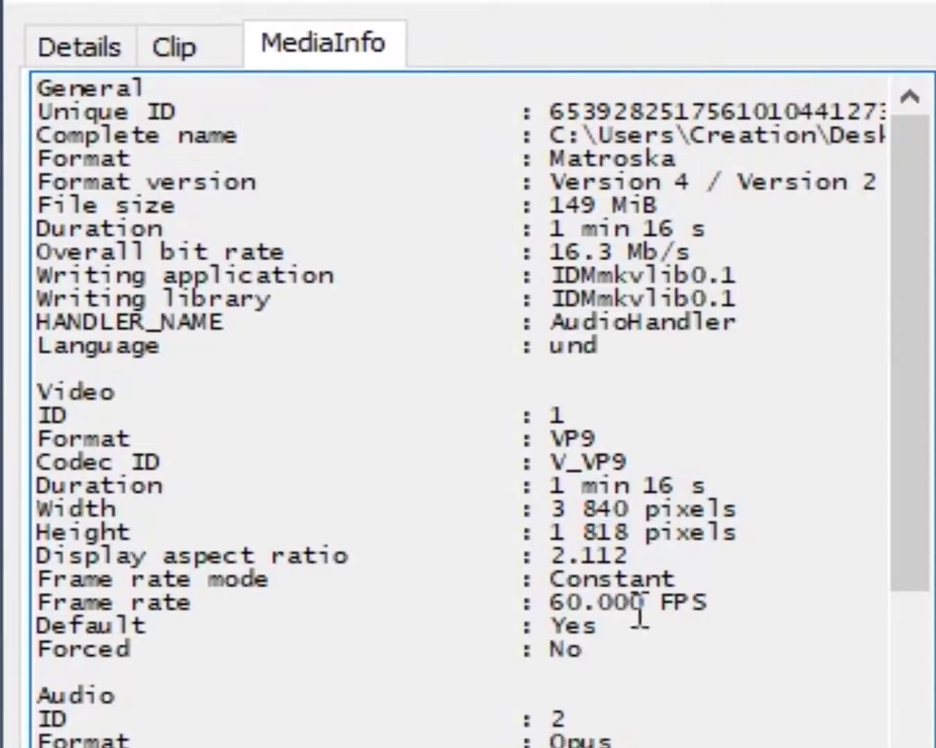
Step: Examine the video's frame rate in MediaInfo and its video size in the file details, and close the player
drag(639, 610, 528, 622)
drag(559, 579, 551, 487)
click(683, 582)
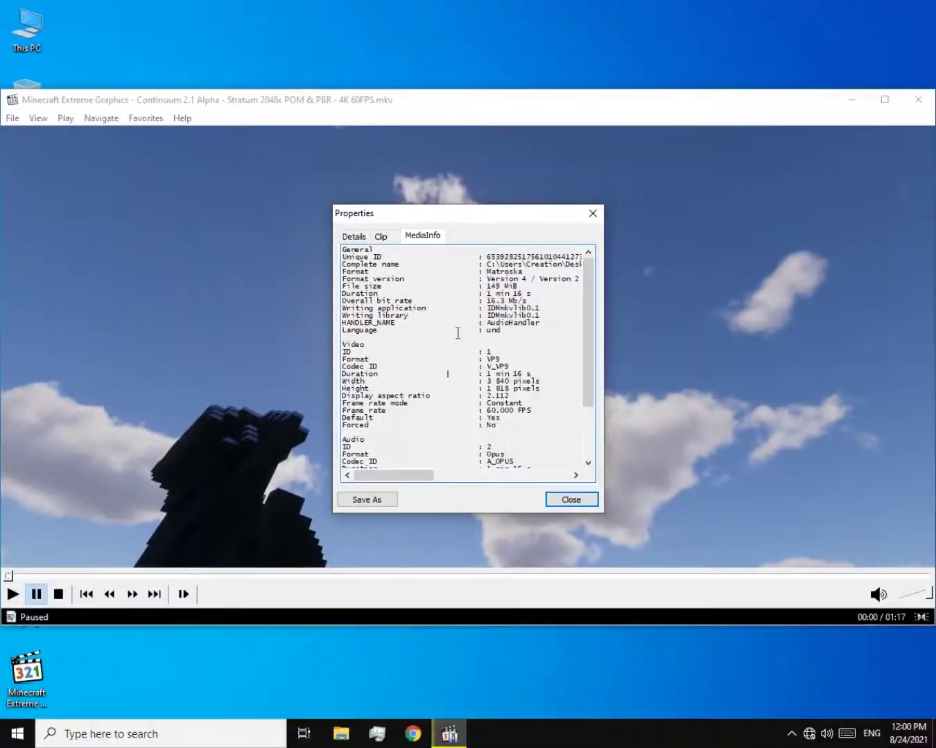
click(84, 46)
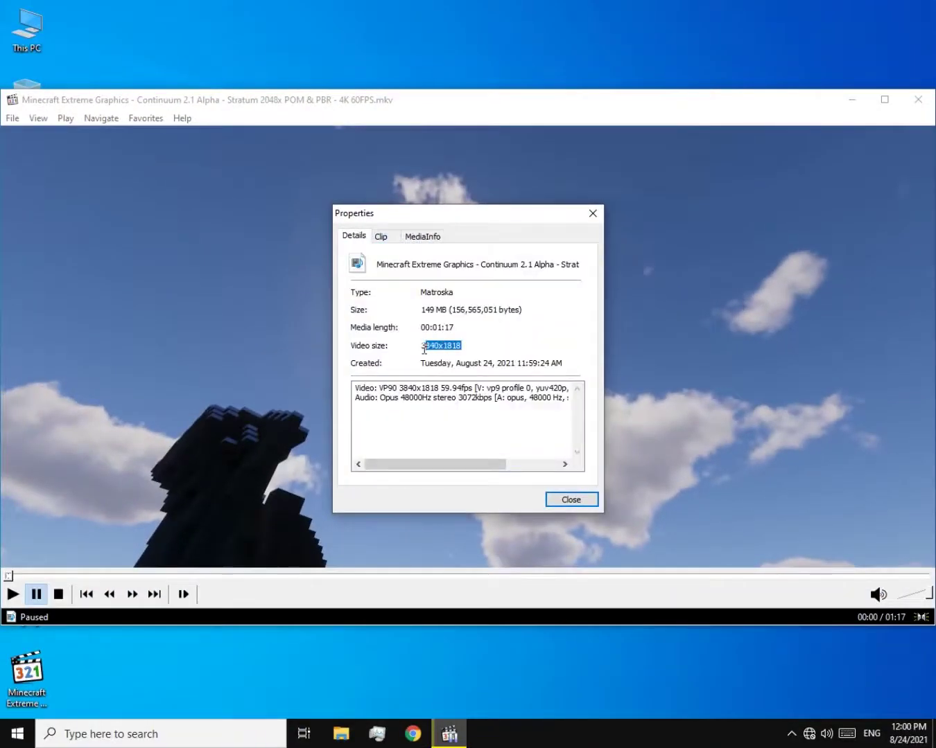
click(570, 500)
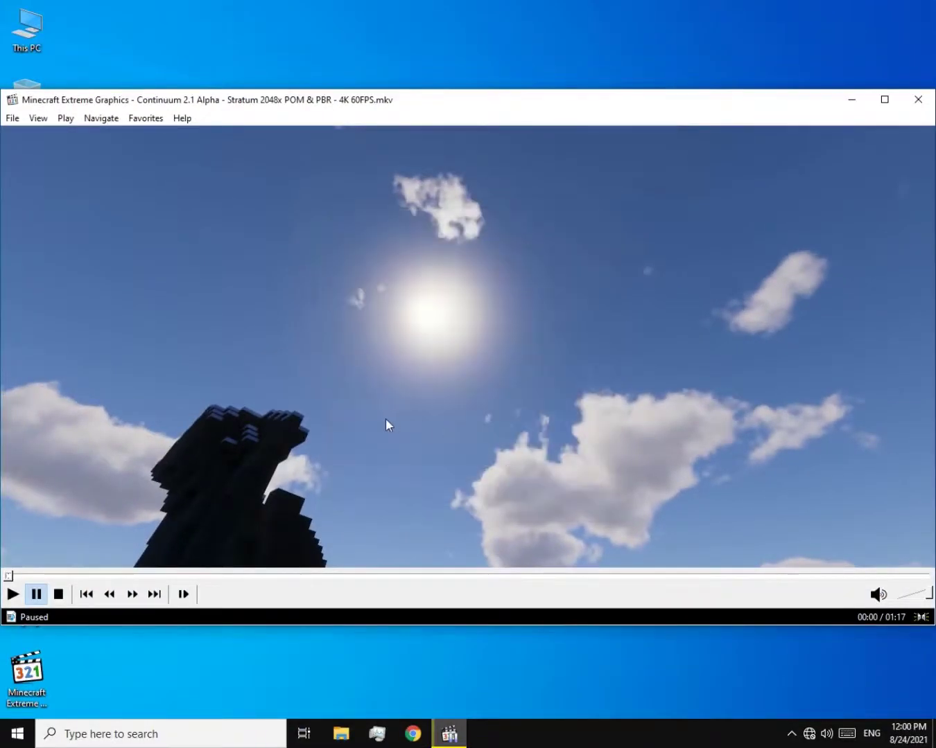
click(917, 100)
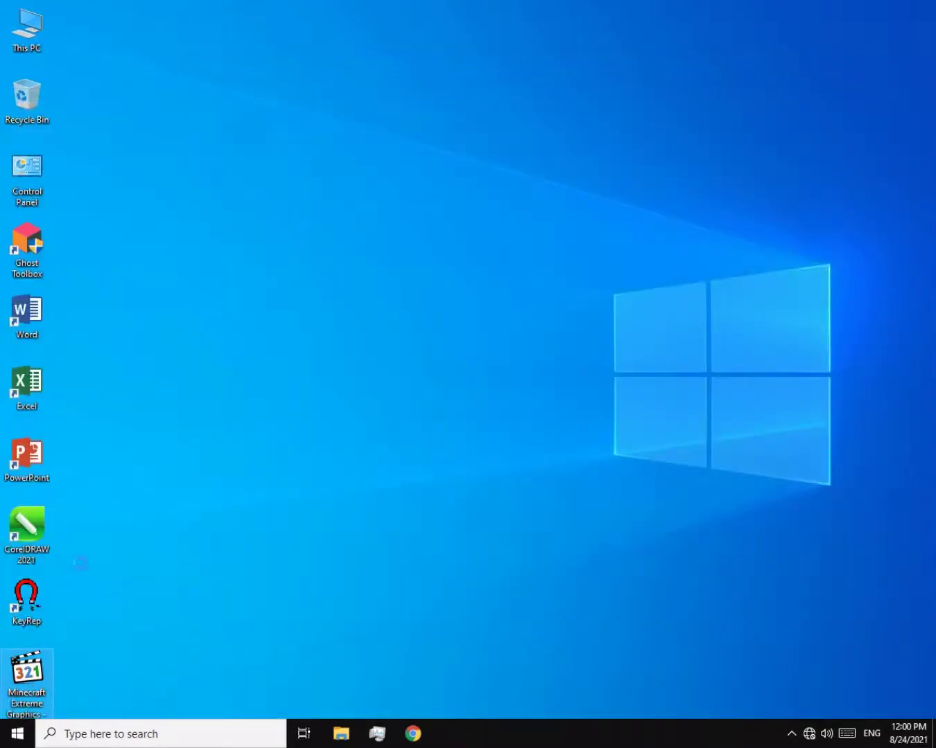
Step: Open the desktop Minecraft Extreme Graphics 4K 60FPS video in PotPlayer and pause it
key(shift+F10)
mouse_move(412, 422)
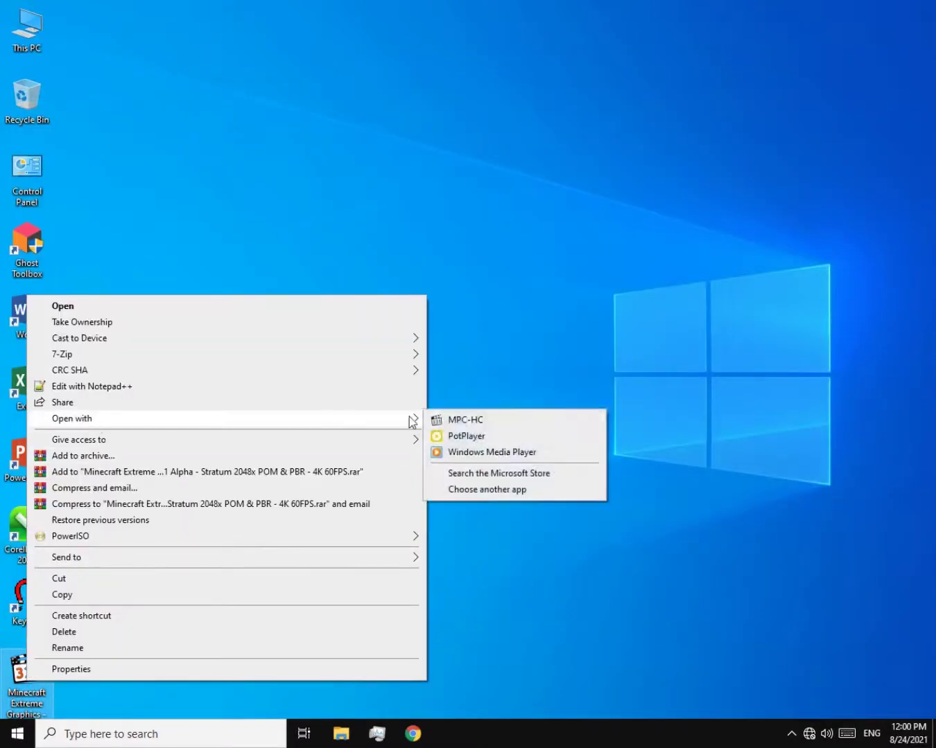
click(464, 435)
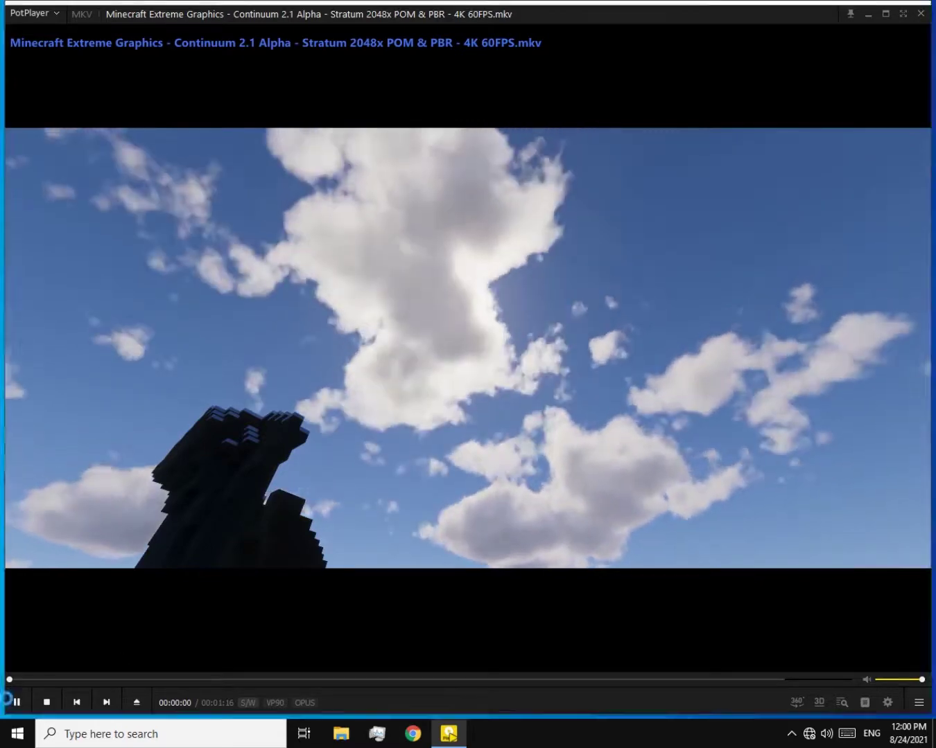
click(28, 702)
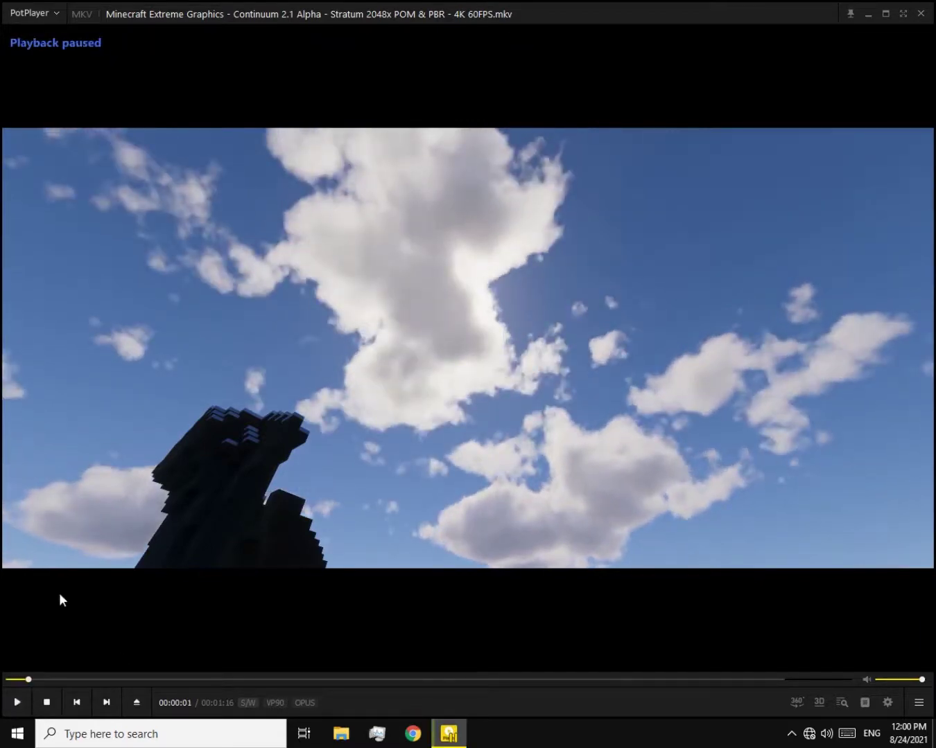
Step: Show the paused video's Playback/System Info, examine the input size, FPS and actual FPS, and close it
right_click(149, 474)
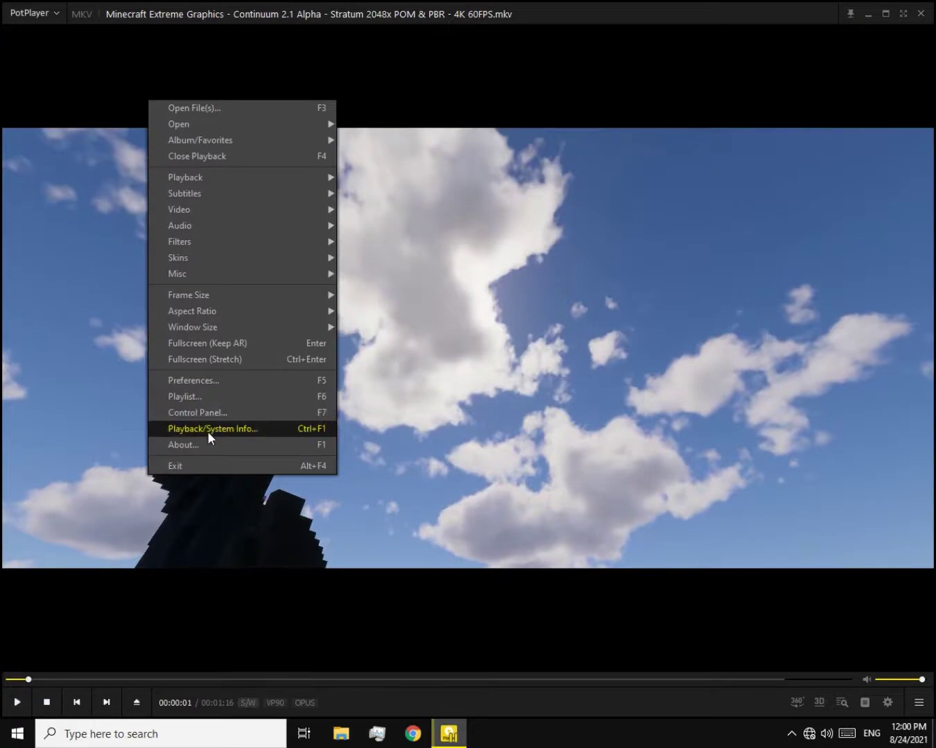
click(209, 432)
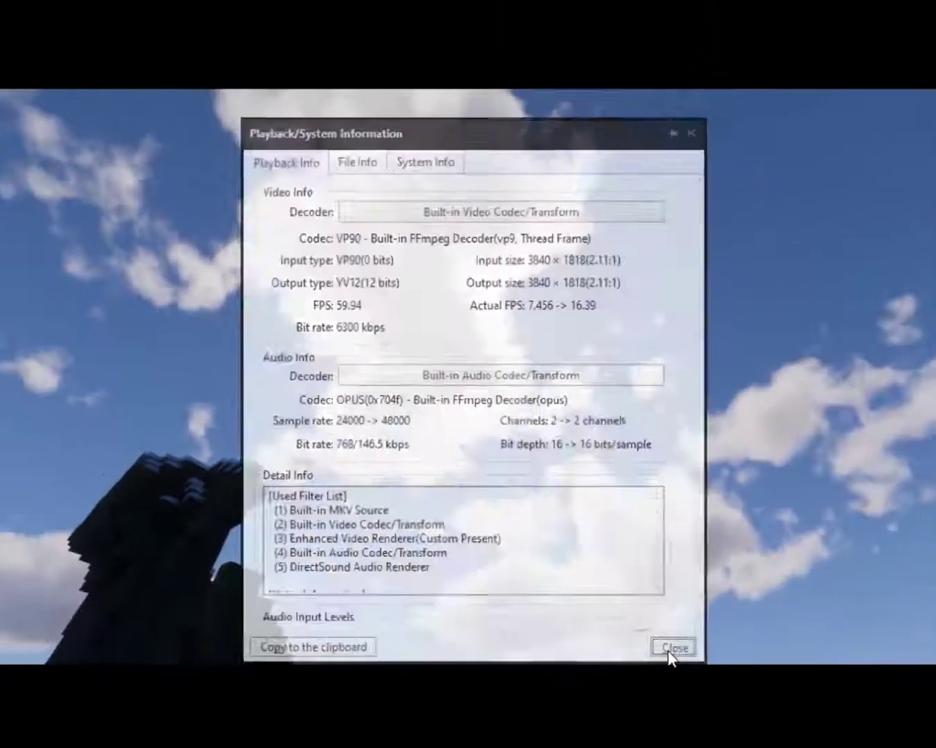
click(673, 651)
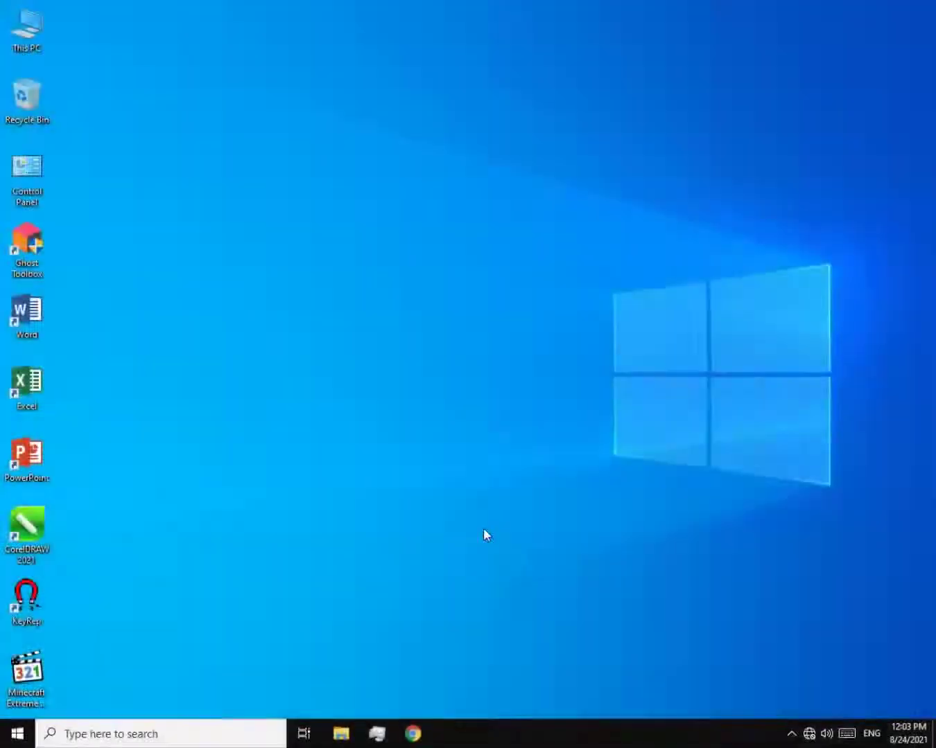
Step: Set the Windows display resolution to 800 × 600, keep the change, and minimize Settings
right_click(396, 537)
click(479, 683)
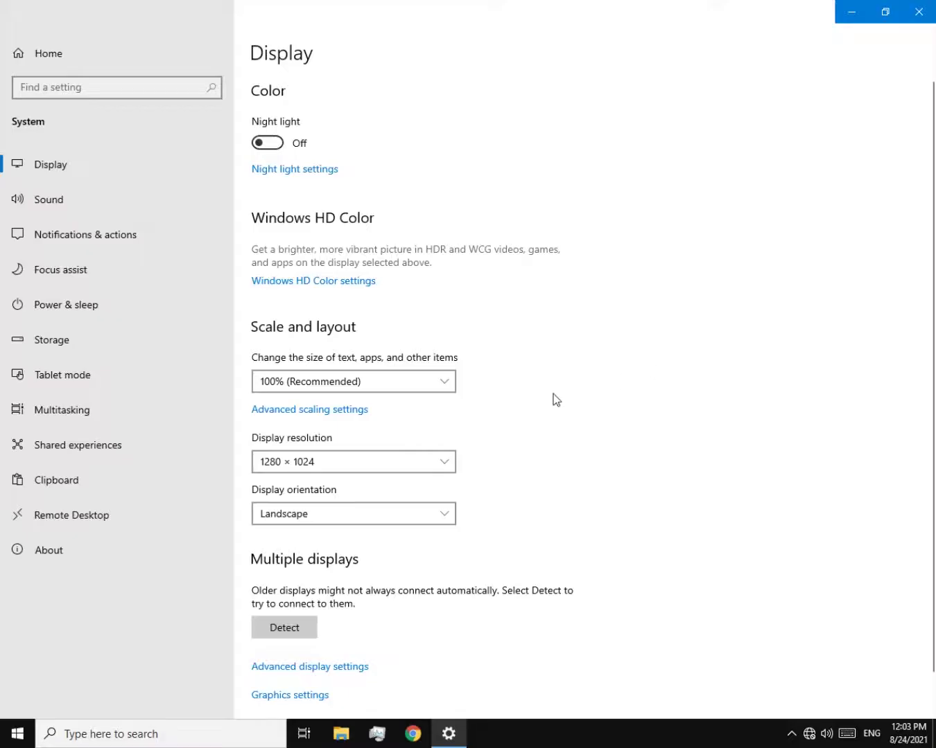
click(384, 472)
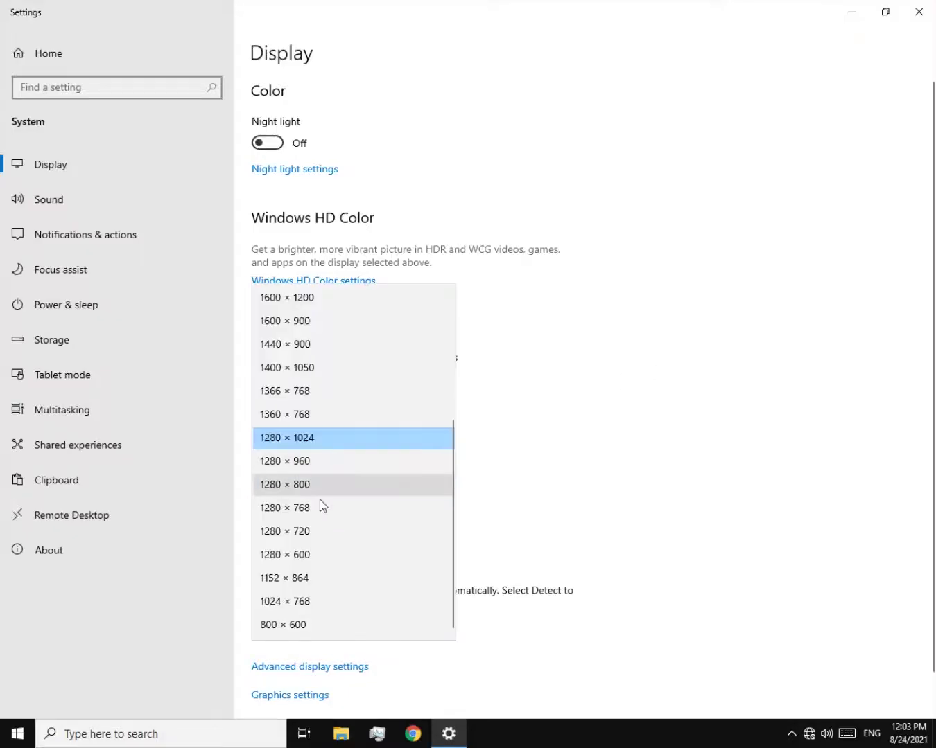
click(268, 628)
click(615, 407)
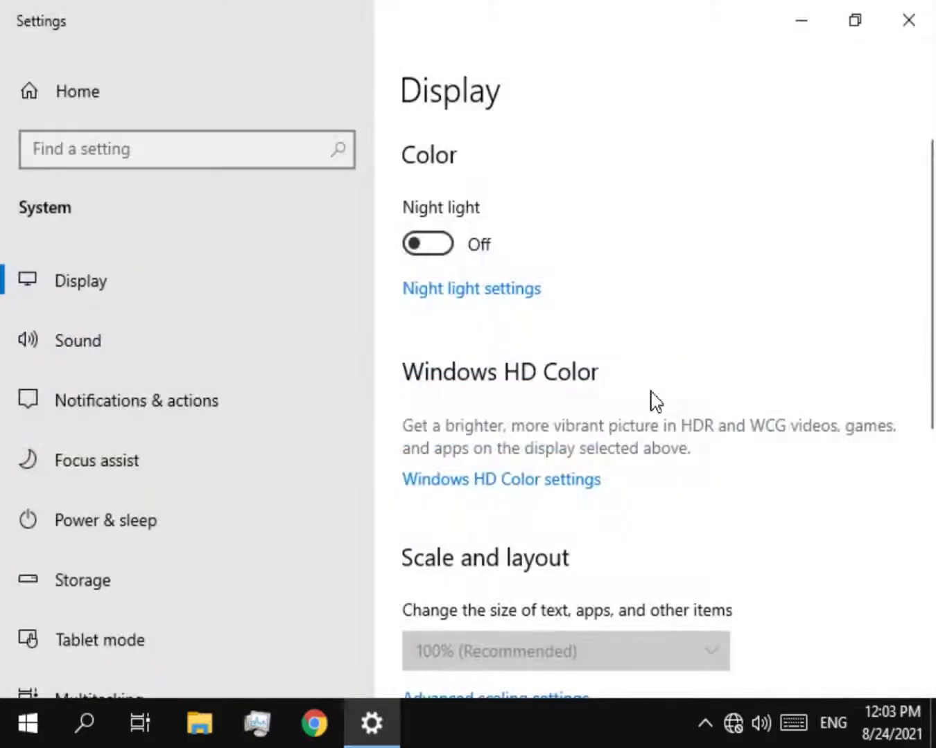
click(790, 5)
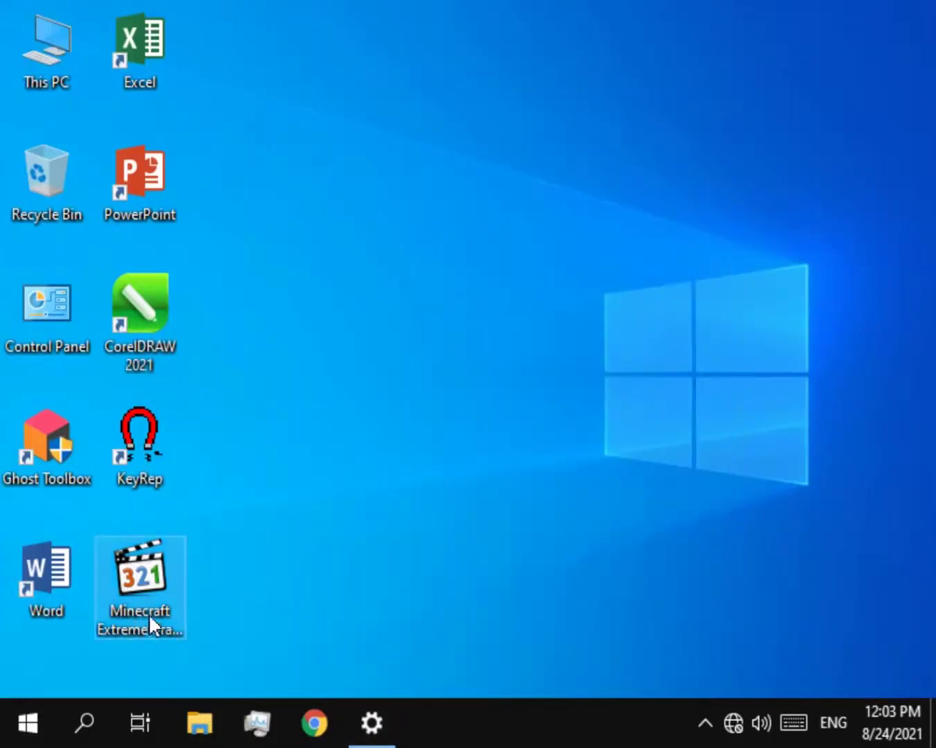
Step: Open the desktop Minecraft video in PotPlayer to test its playback at the 800 × 600 screen resolution
right_click(168, 600)
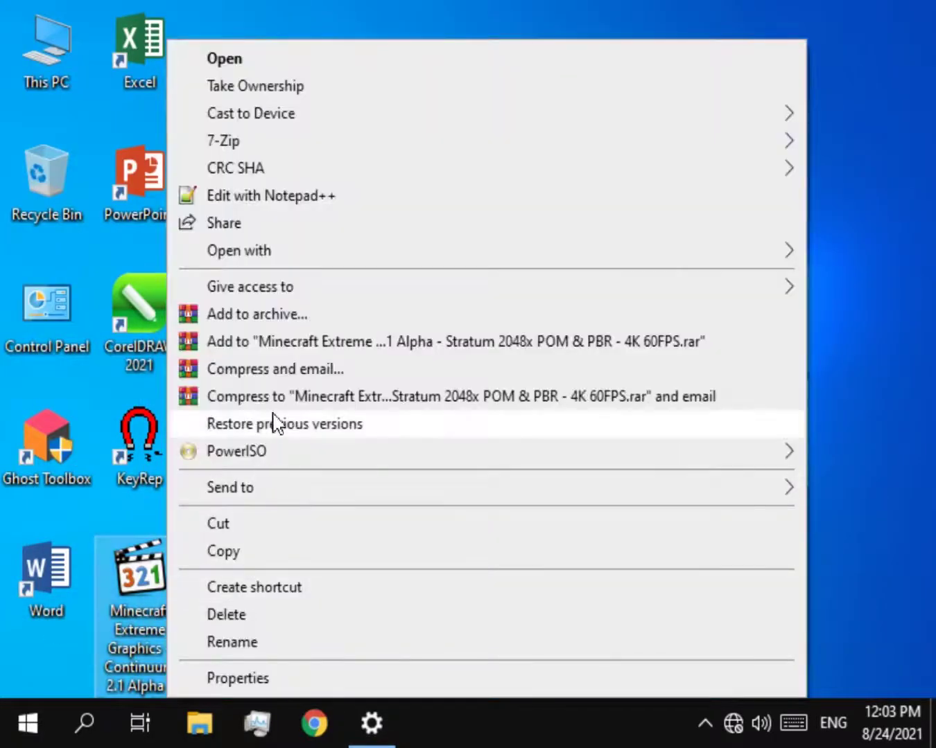
mouse_move(260, 253)
click(223, 278)
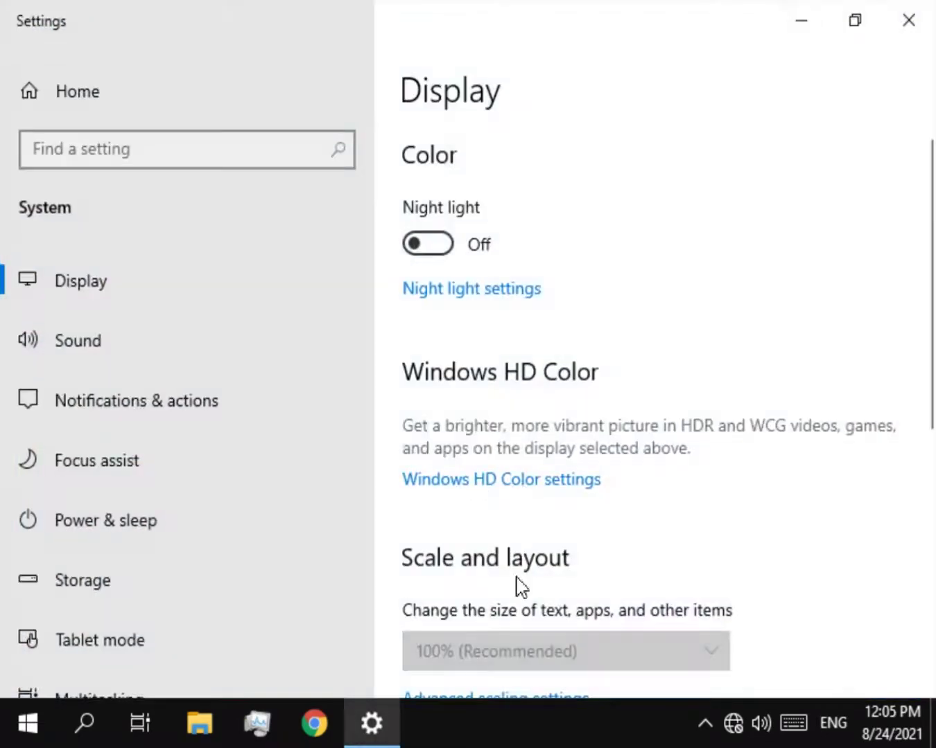
Step: Set the display resolution to 1280 × 1024, keep the change, and close Settings
scroll(470, 641, down, 2)
scroll(470, 641, down, 2)
click(488, 575)
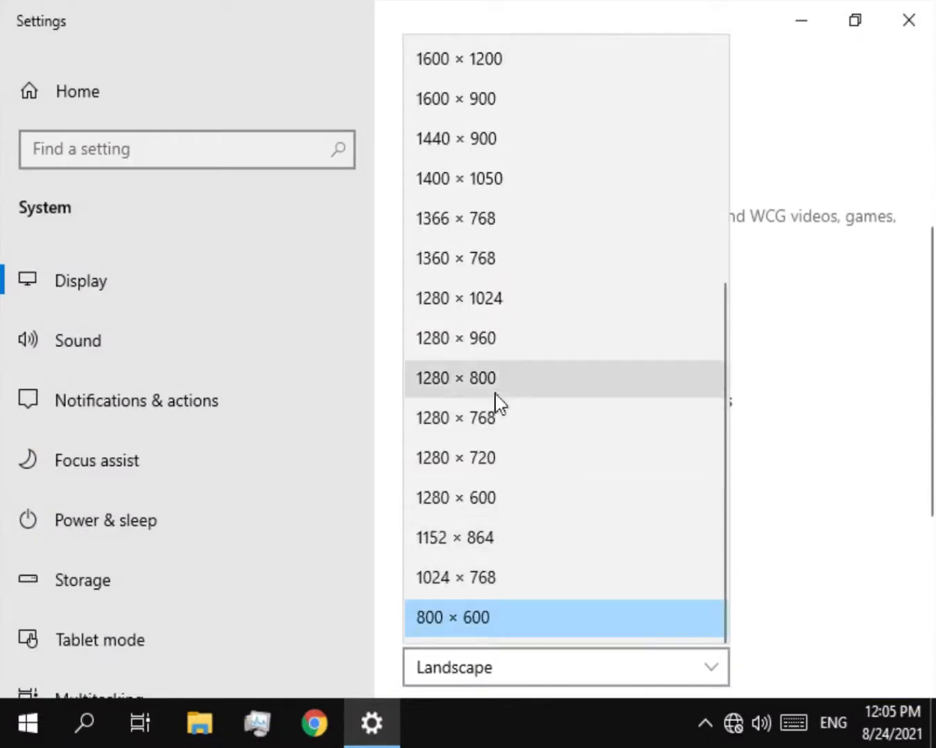
click(473, 311)
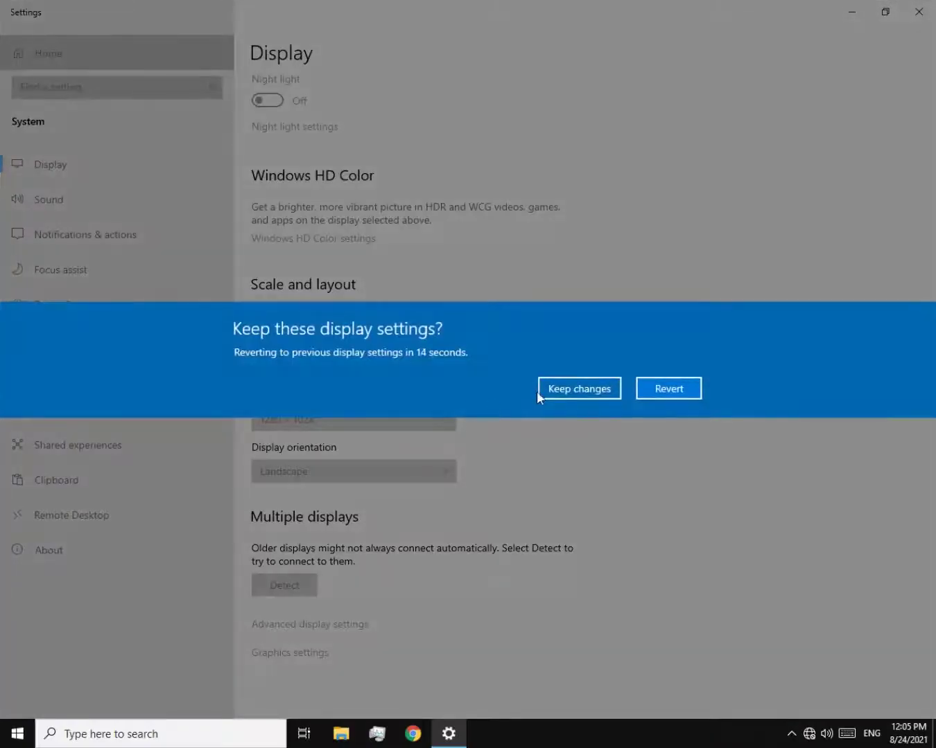
click(548, 393)
click(919, 12)
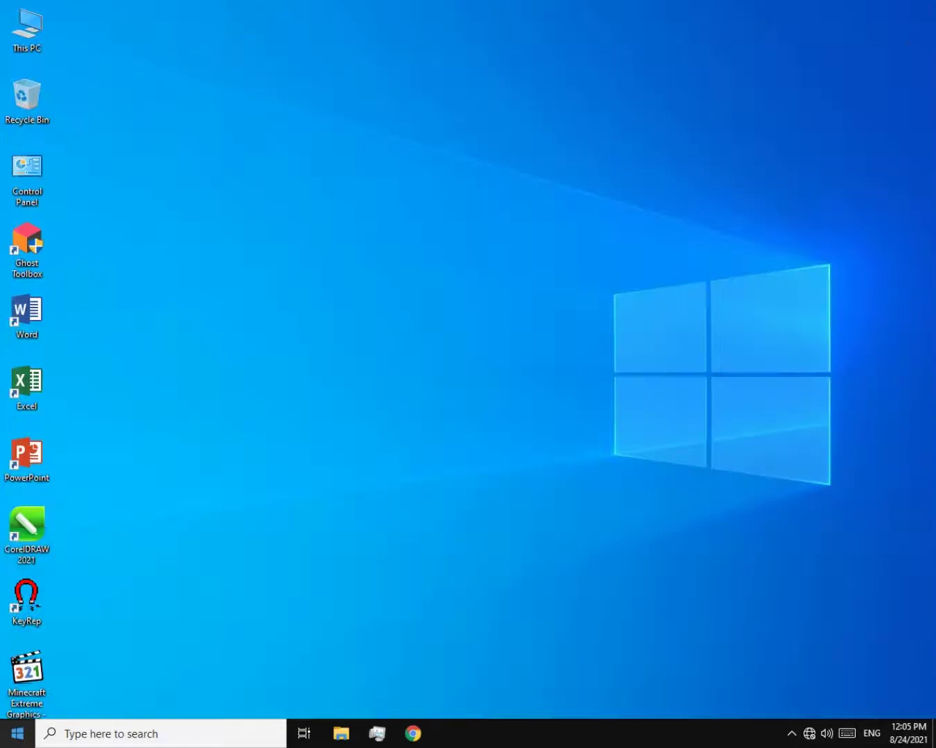
Step: Launch HandBrake, load the desktop Minecraft video as its source, and maximize the window
click(17, 733)
scroll(404, 574, down, 5)
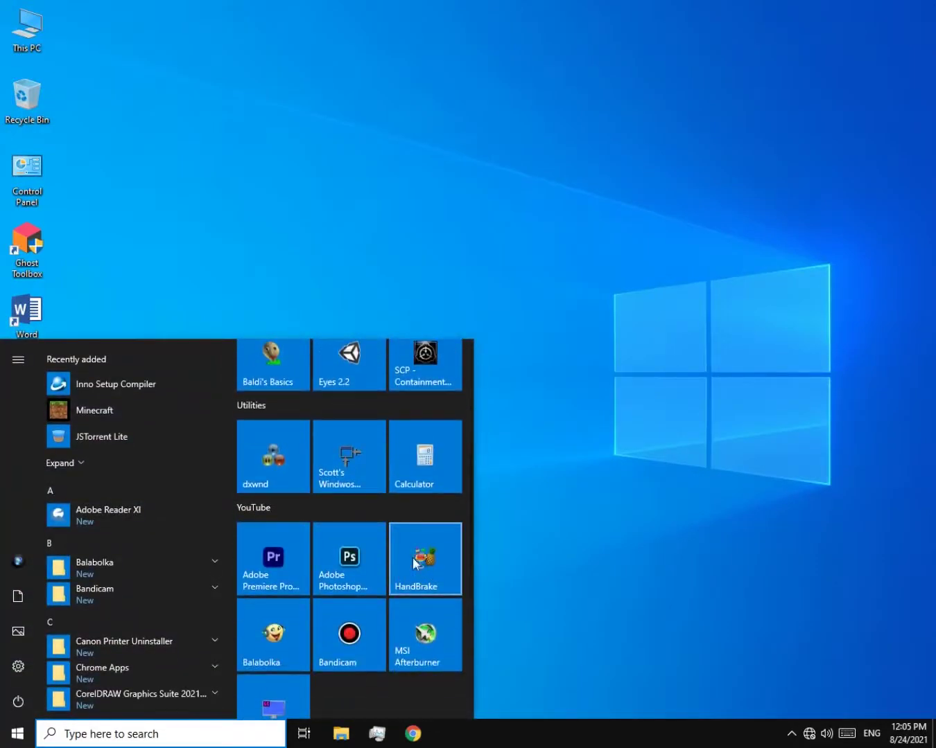
click(424, 558)
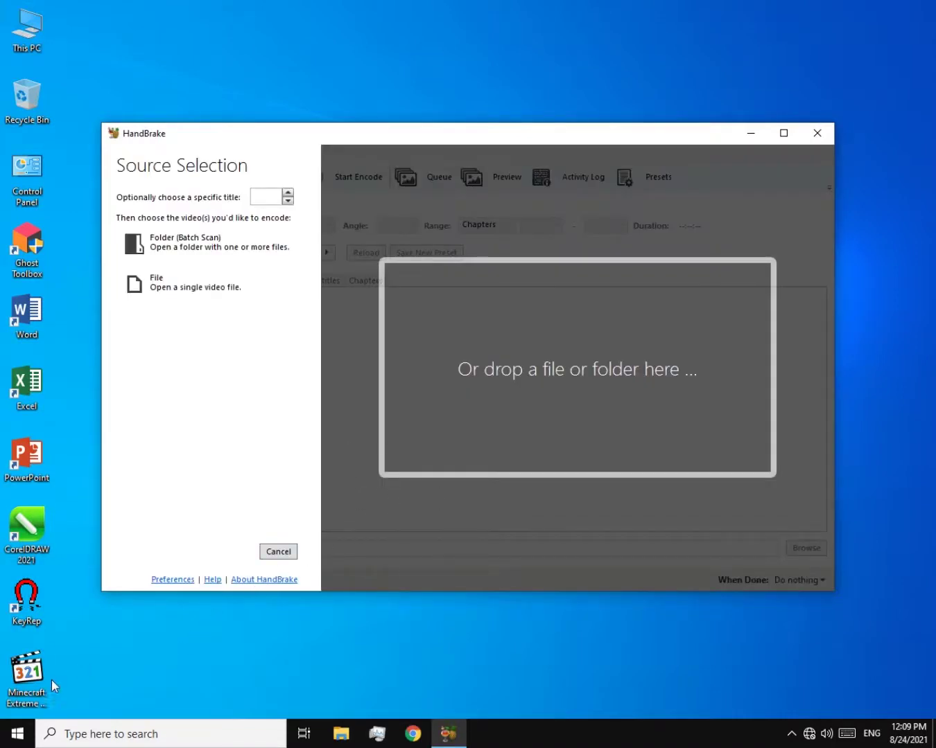
drag(51, 680, 434, 472)
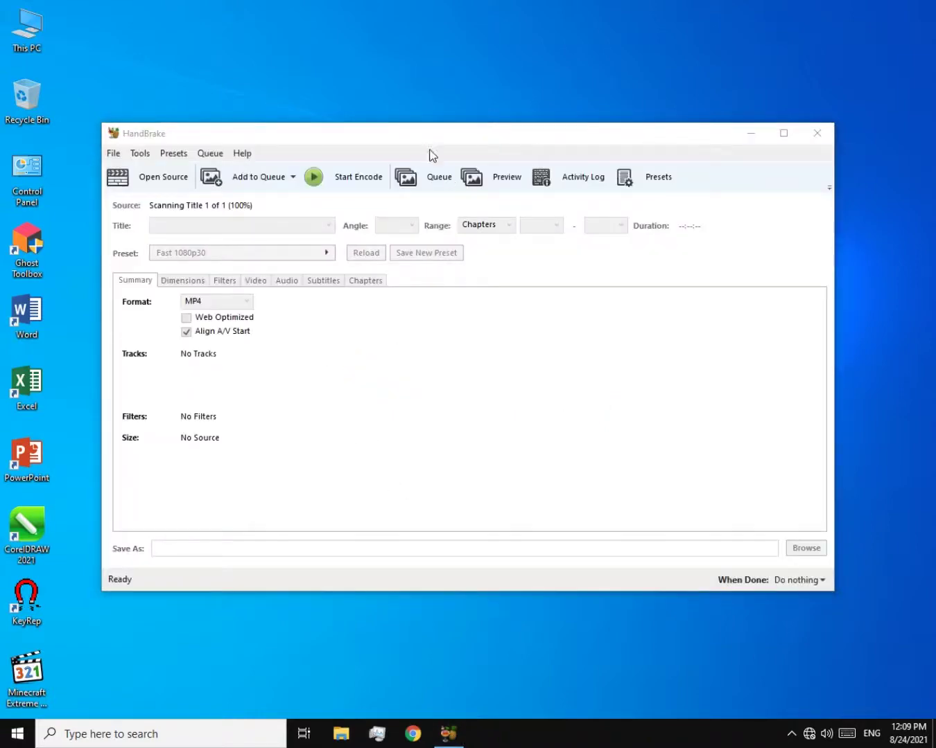
drag(433, 133, 439, 3)
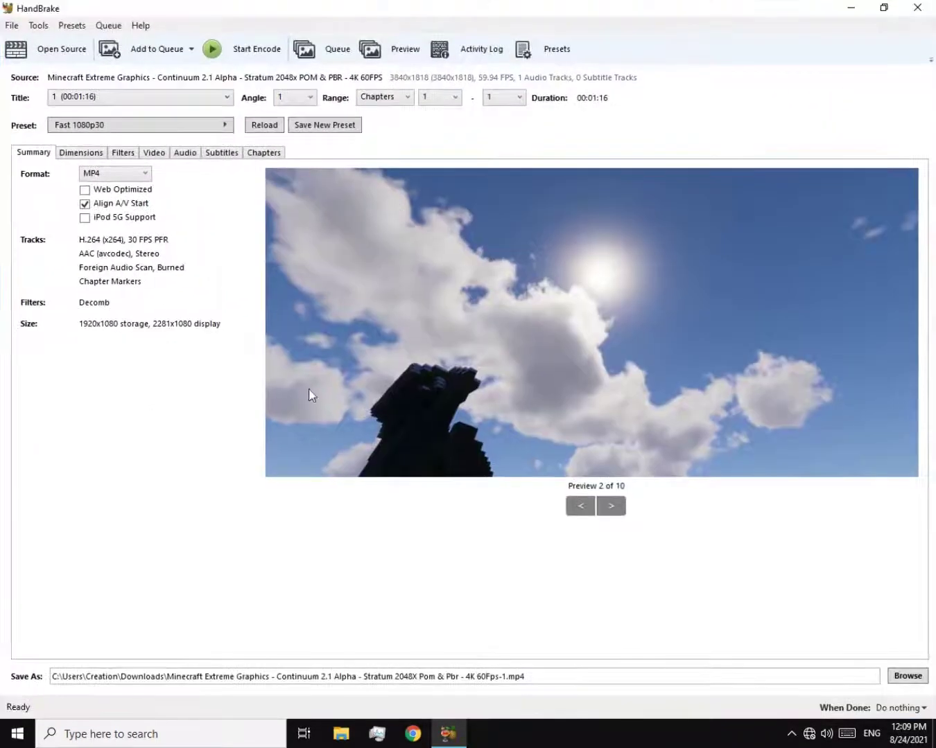
Step: Set the output dimensions to a height of 720 and a width of 1521
click(87, 153)
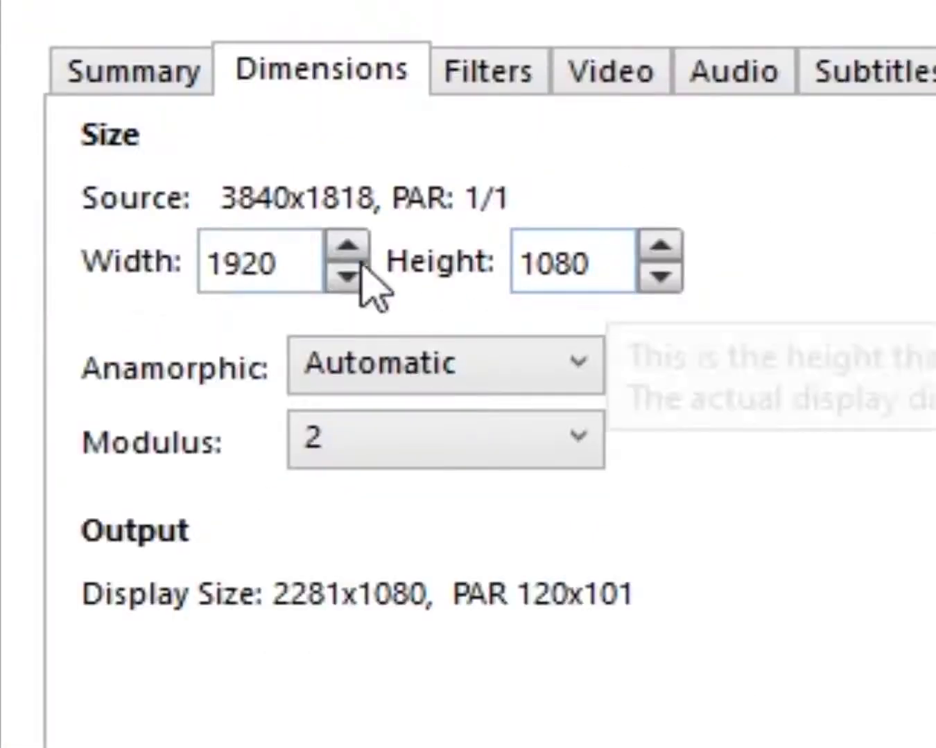
double_click(606, 271)
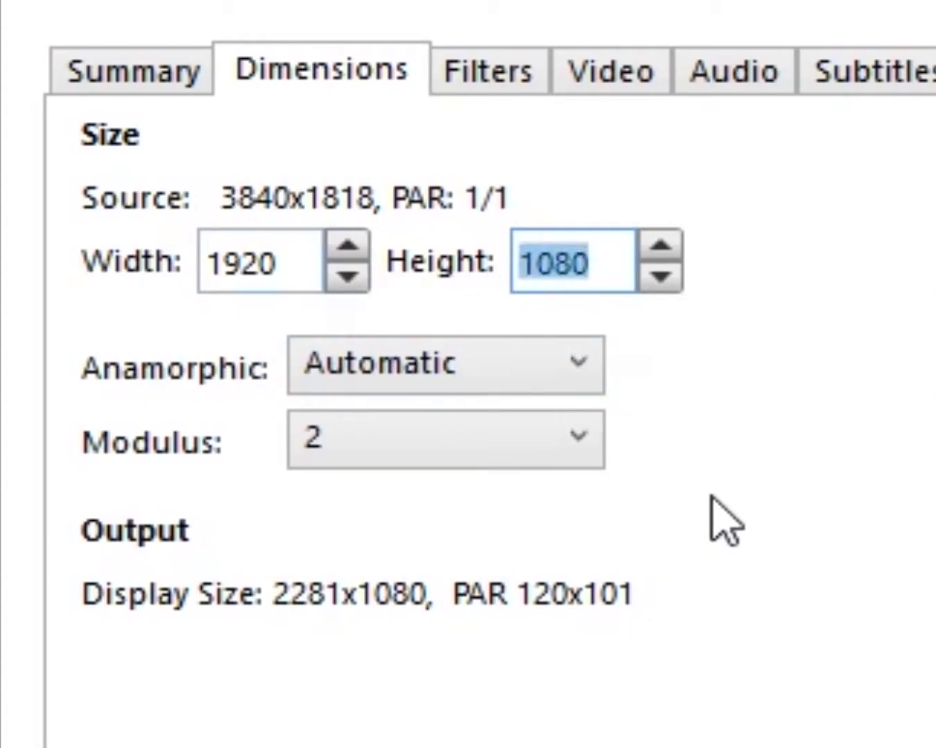
text(720)
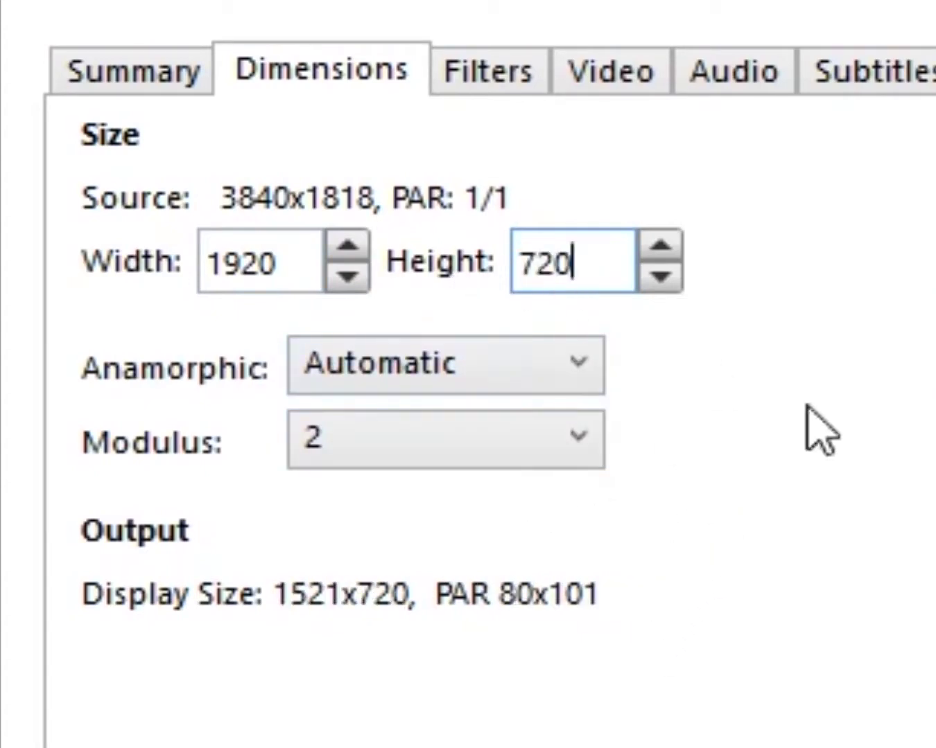
double_click(267, 277)
click(234, 272)
double_click(247, 273)
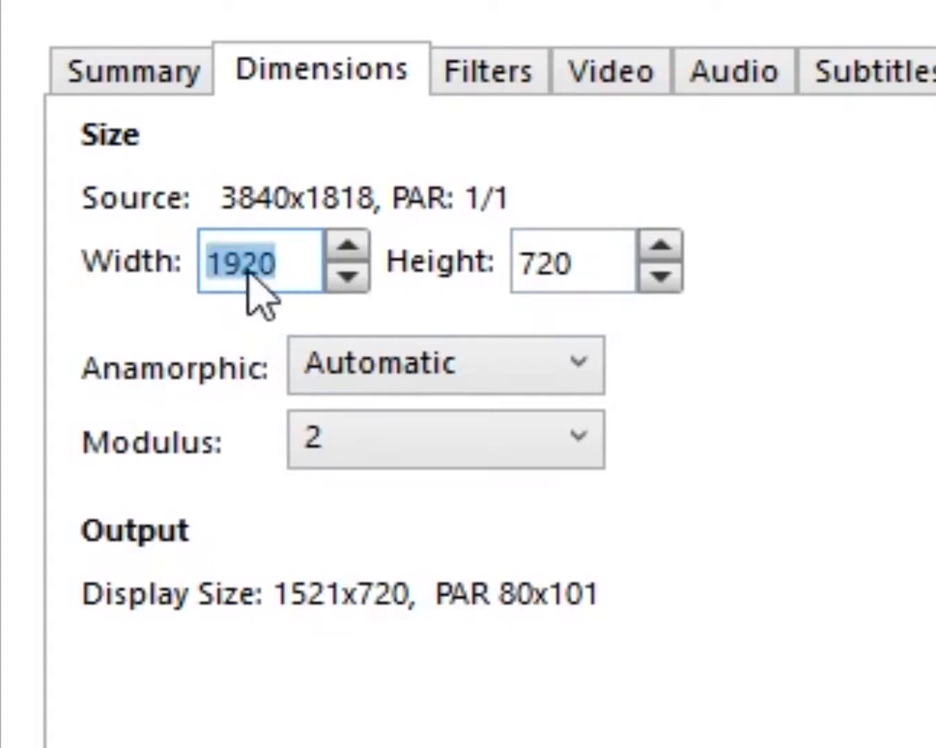
click(217, 274)
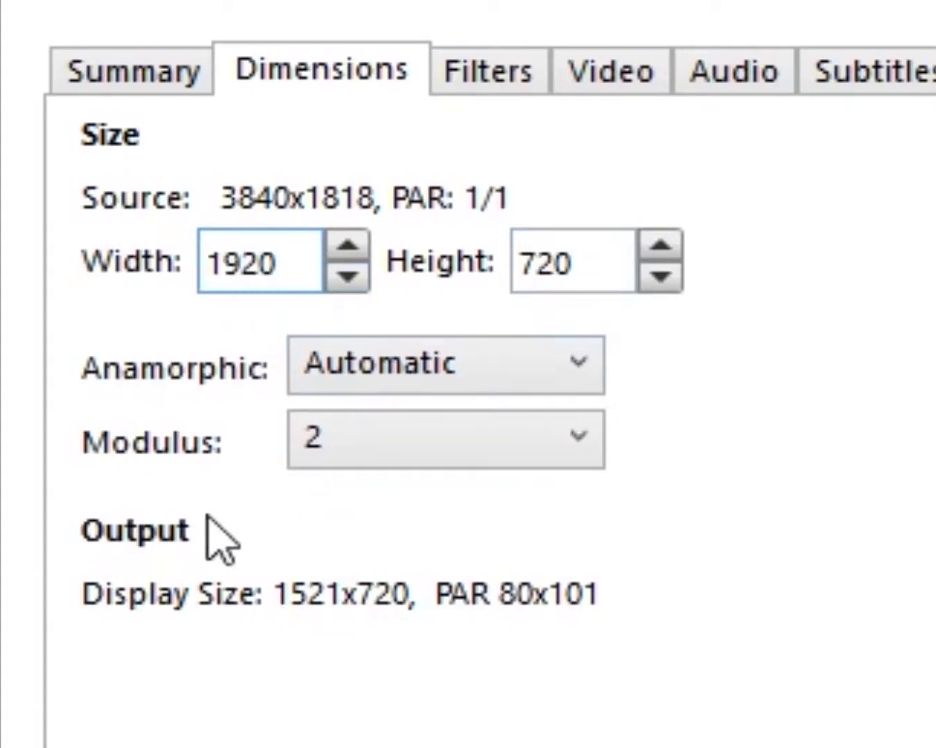
click(232, 272)
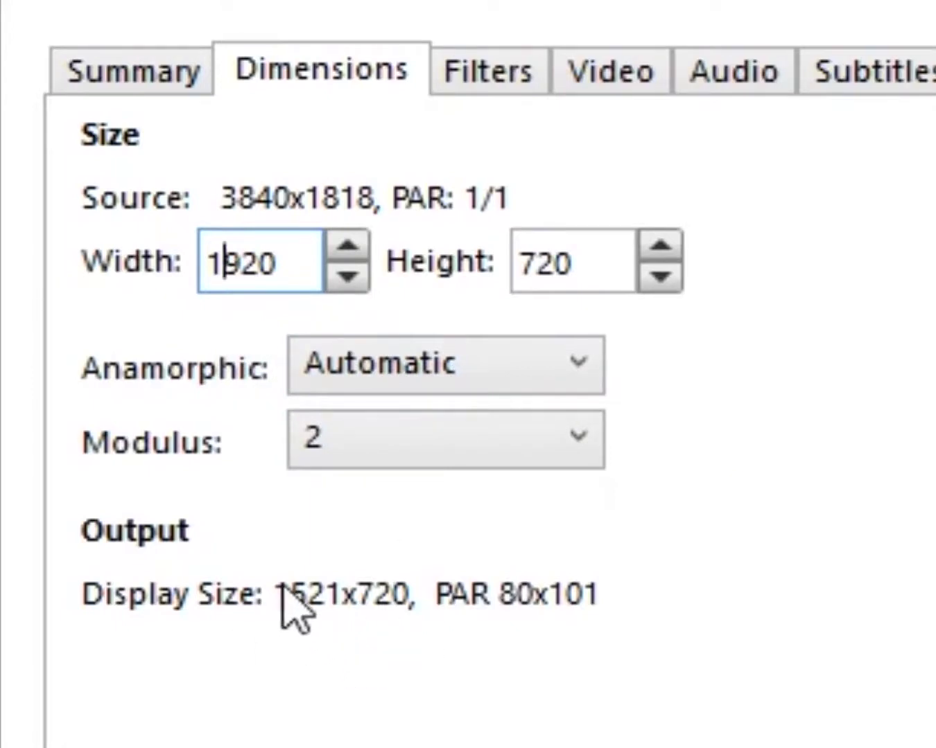
drag(307, 272, 208, 281)
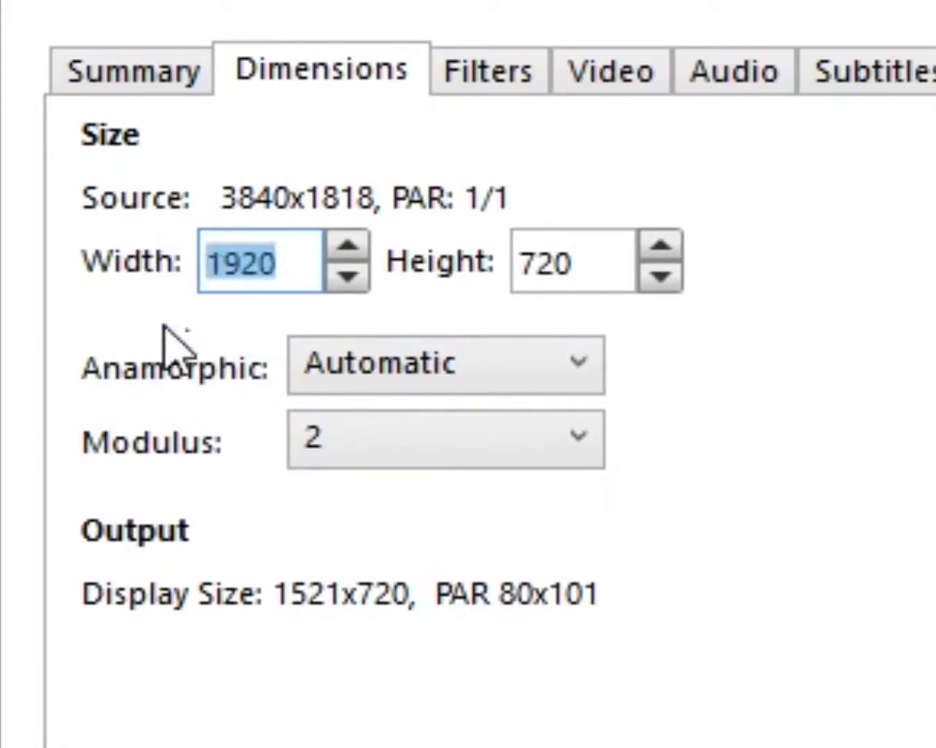
text(1521)
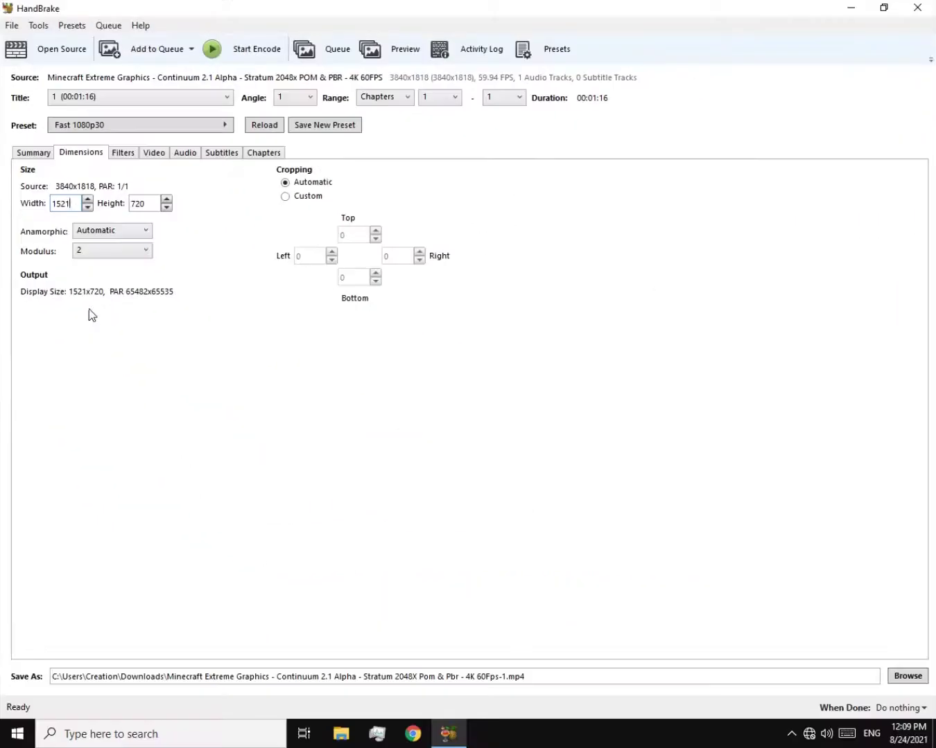
Step: Show HandBrake's video encoding settings, and open the desktop Minecraft video in MPC-HC to examine its MediaInfo frame rate
click(124, 154)
click(153, 153)
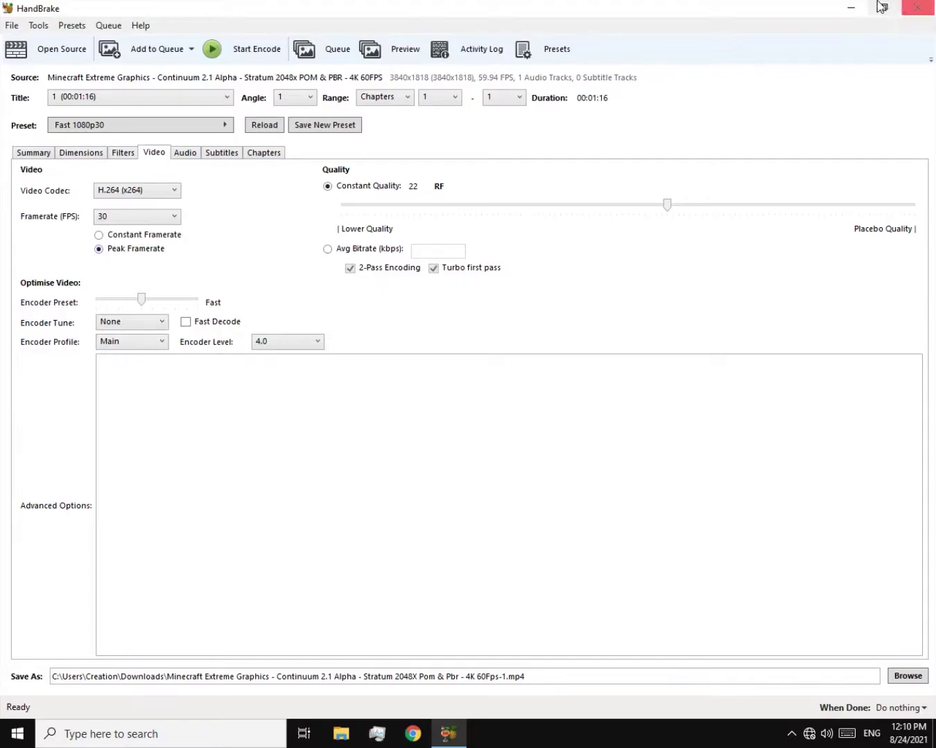
click(850, 7)
double_click(22, 692)
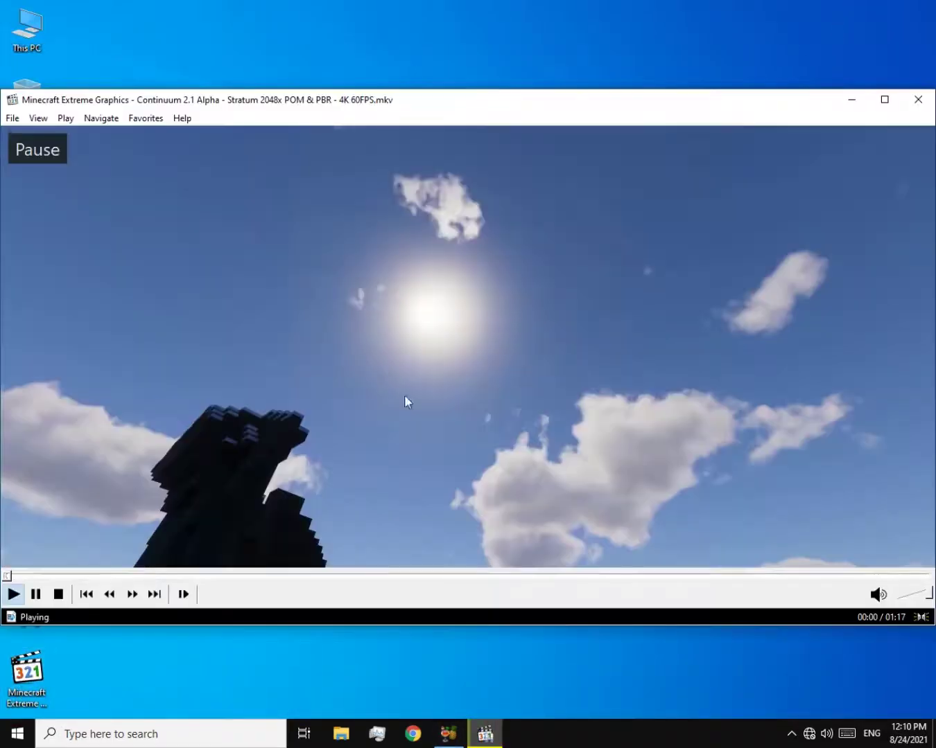
right_click(390, 454)
click(430, 403)
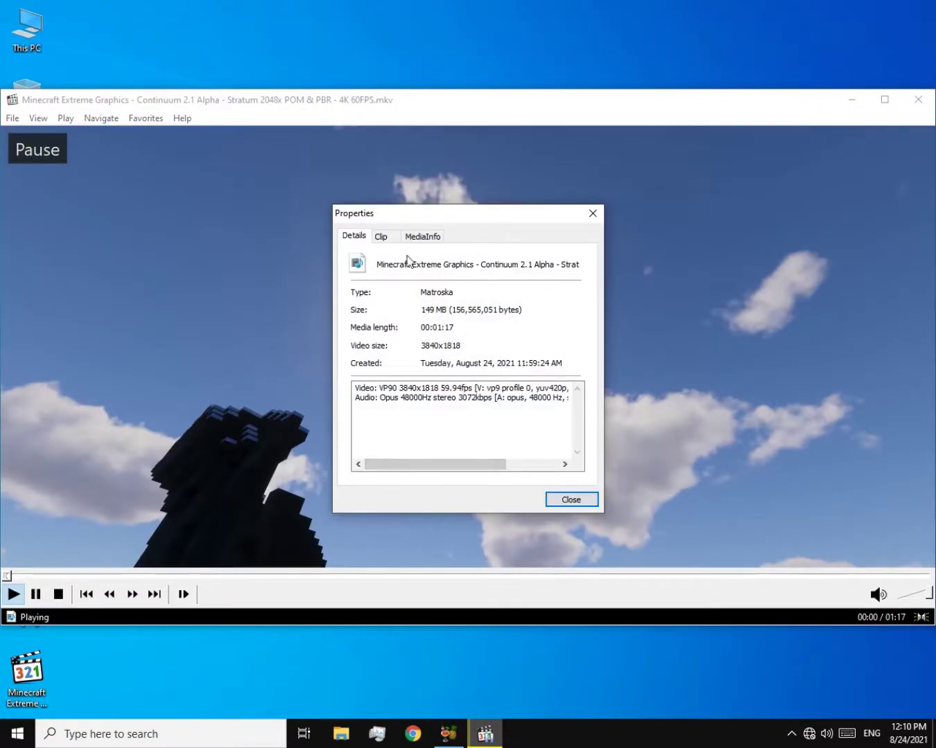
click(416, 237)
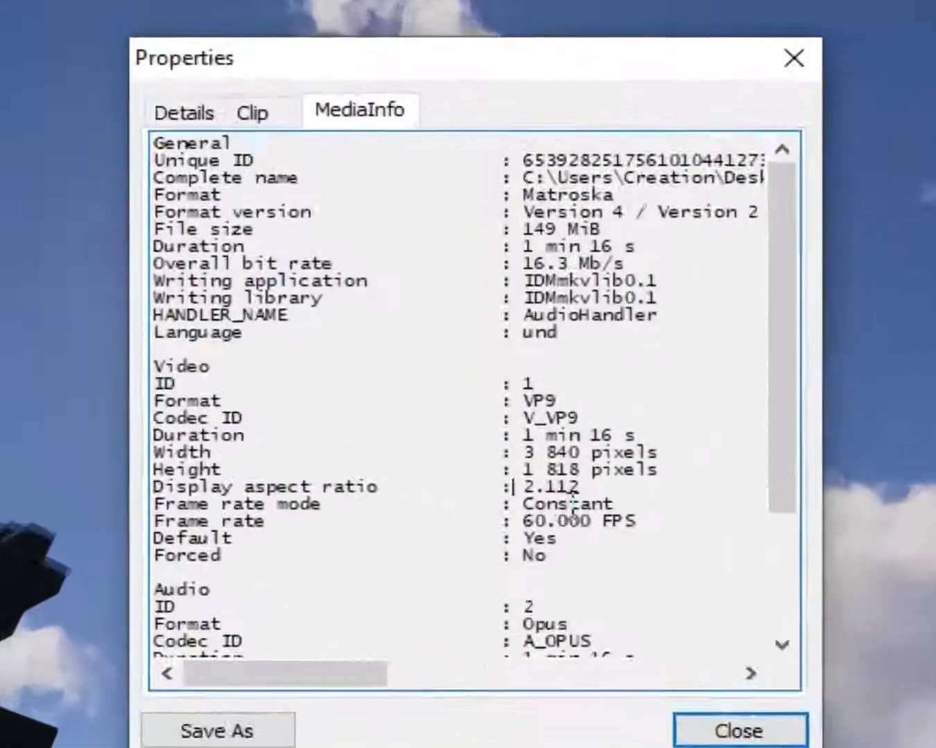
Step: Check the Minecraft video's frame rate in its media information, and close the properties window and the player
scroll(573, 497, down, 2)
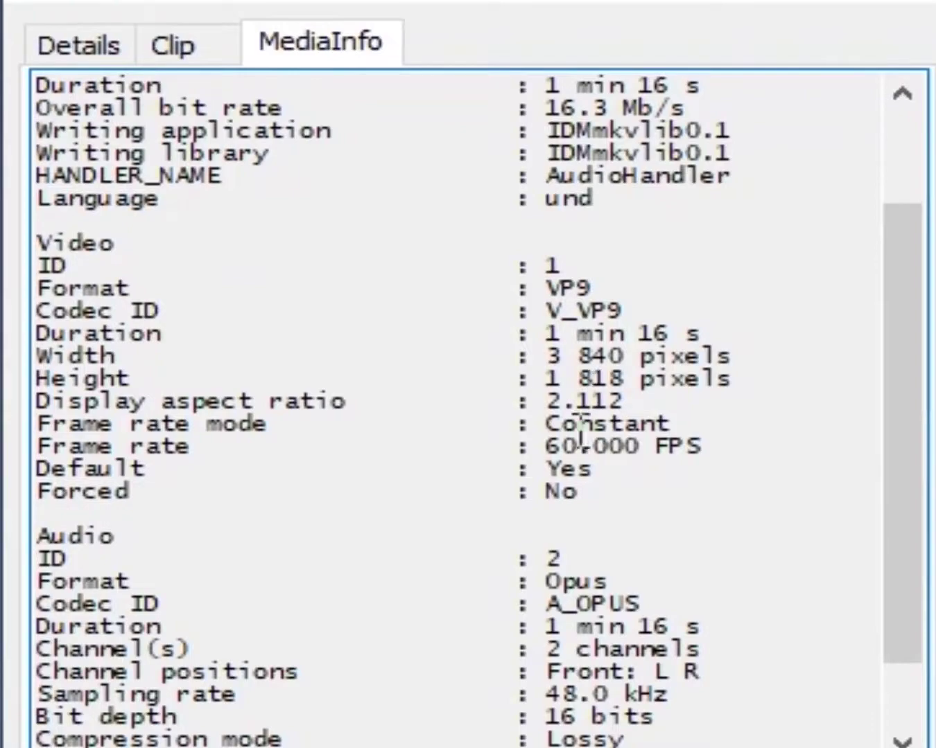
drag(545, 444, 695, 444)
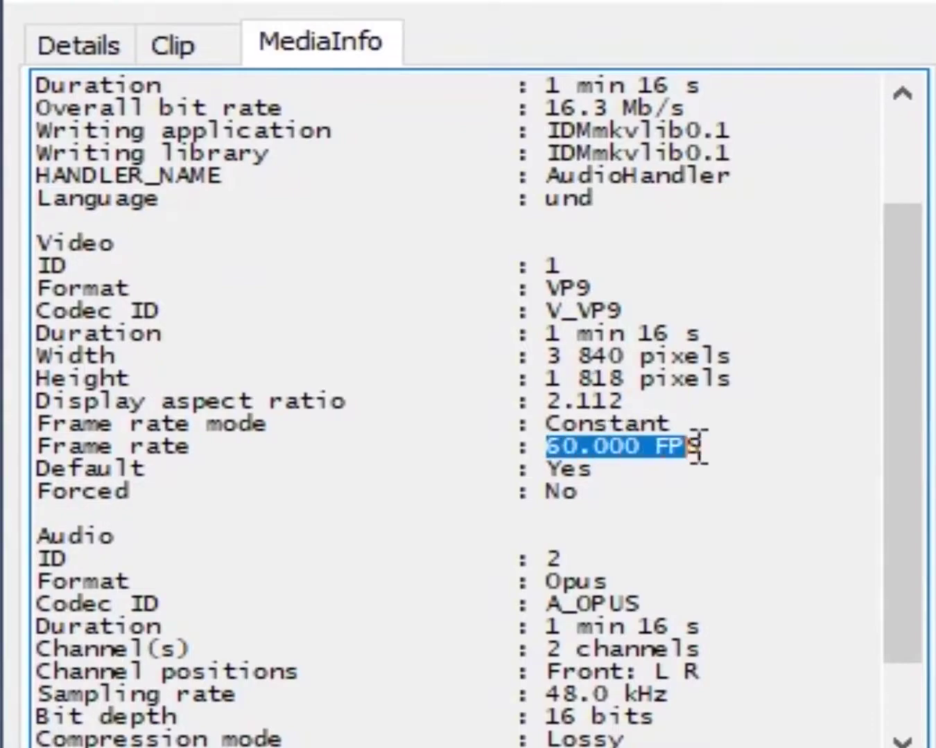
drag(596, 446, 665, 409)
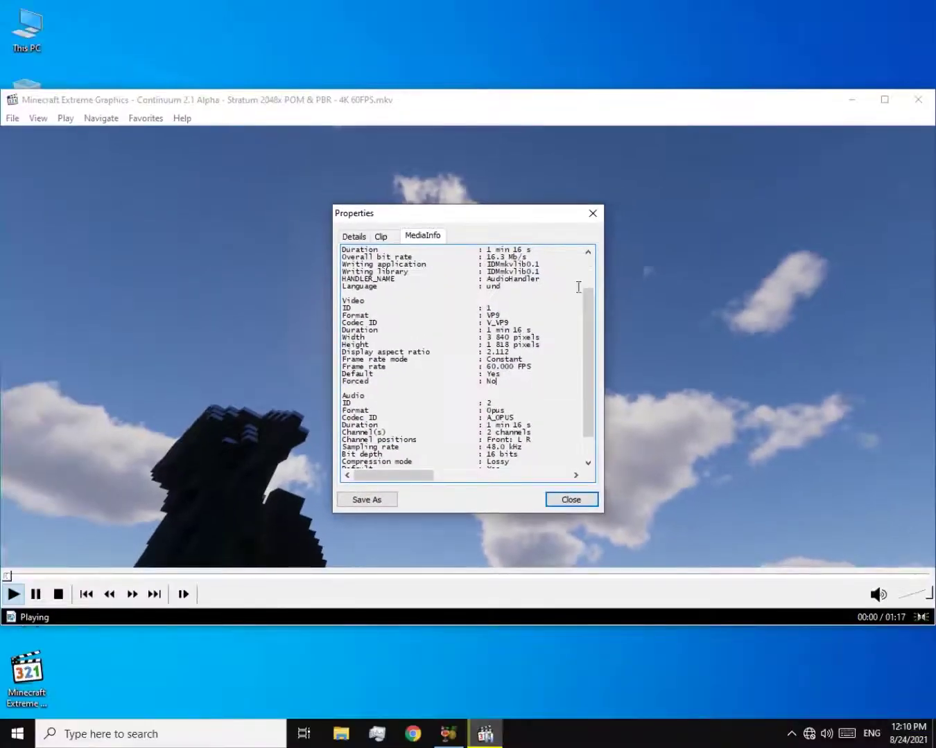
click(592, 213)
click(918, 100)
Step: Switch to HandBrake and set the output framerate to a constant 60 FPS
click(448, 733)
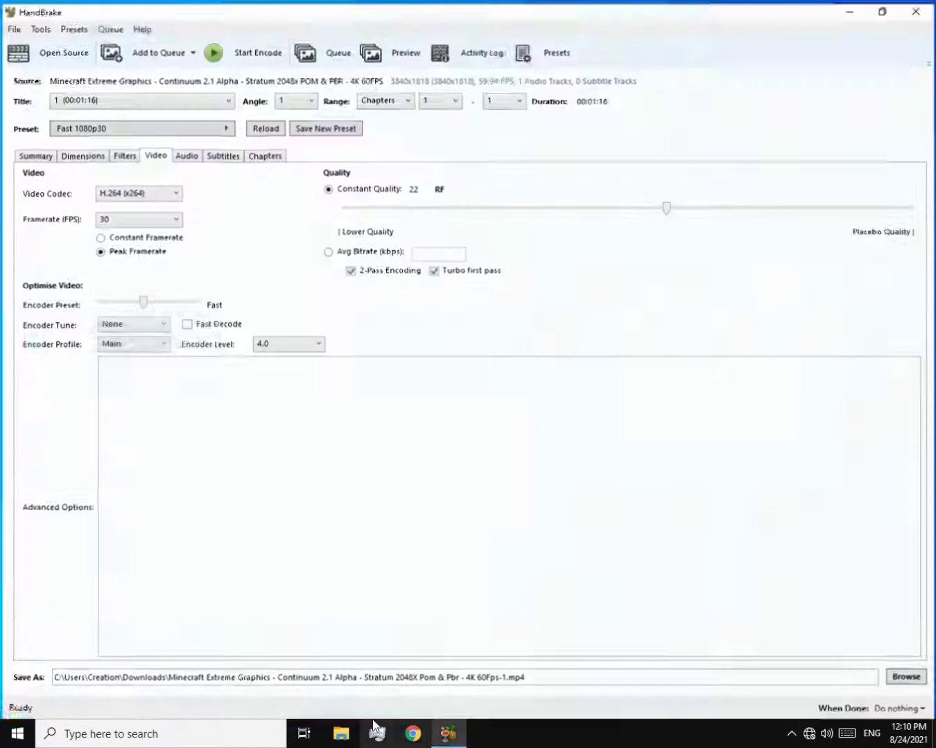
click(134, 219)
click(109, 390)
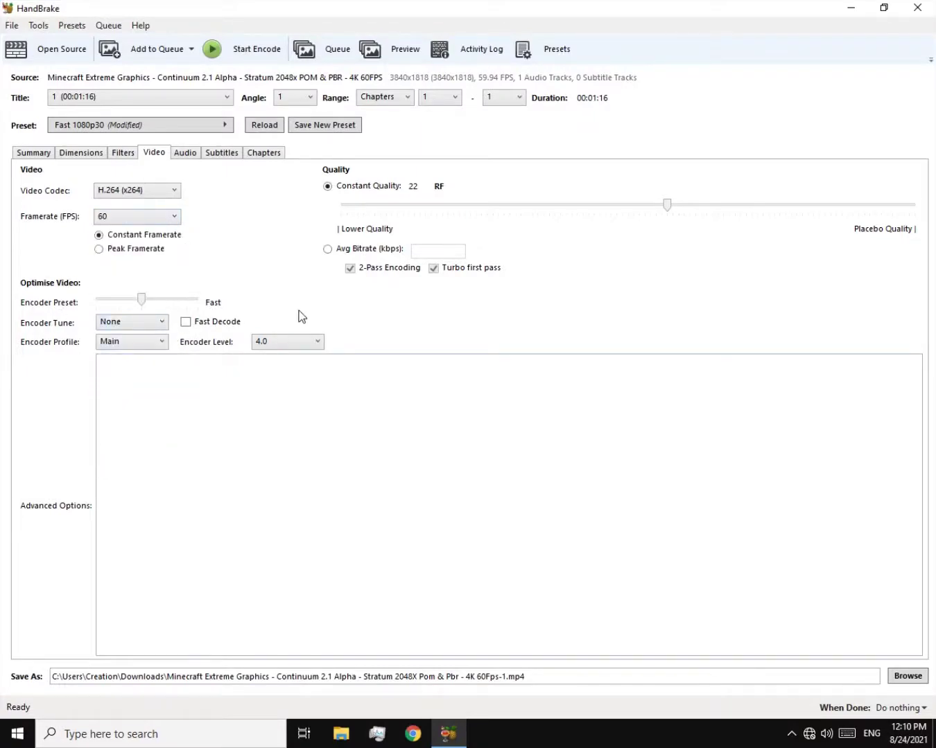
Step: Set the encoder preset to Ultrafast for the Minecraft video
drag(143, 299, 158, 301)
drag(144, 305, 87, 299)
drag(101, 307, 169, 311)
drag(200, 303, 143, 313)
click(116, 155)
click(159, 155)
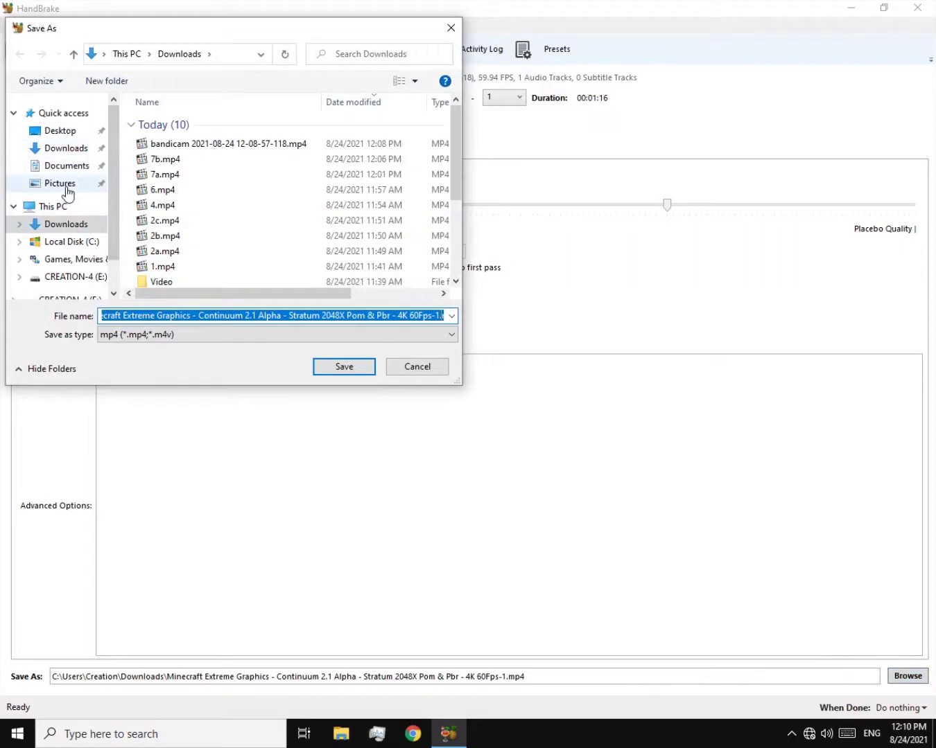
Step: Set the output file's location to the desktop with a name ending in "720p 60Fps.mp4", and start the encode
click(61, 130)
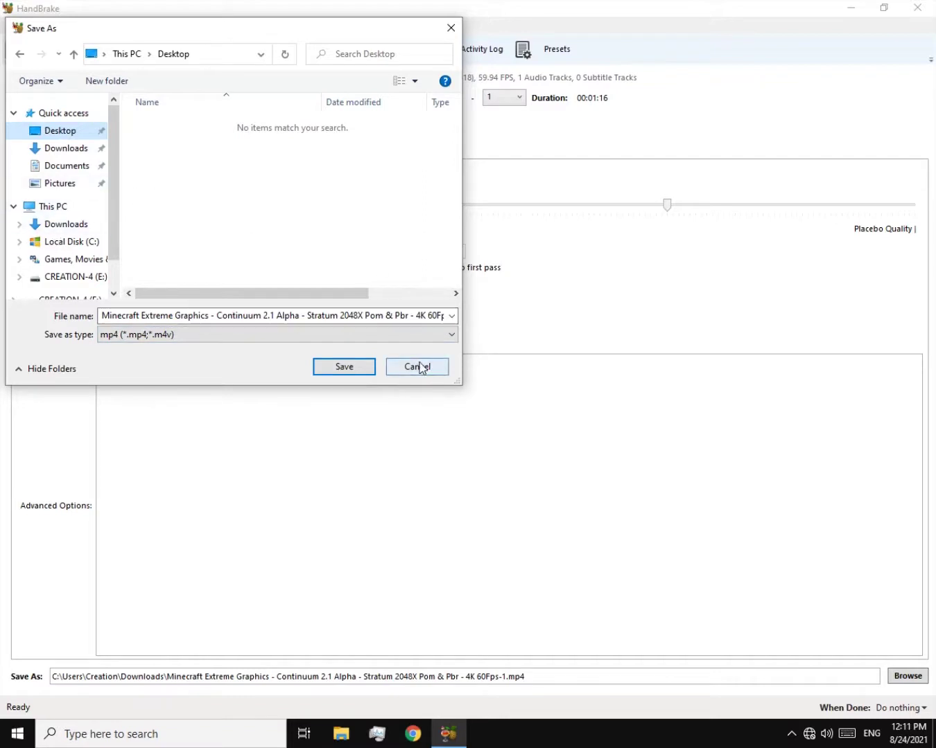
click(426, 317)
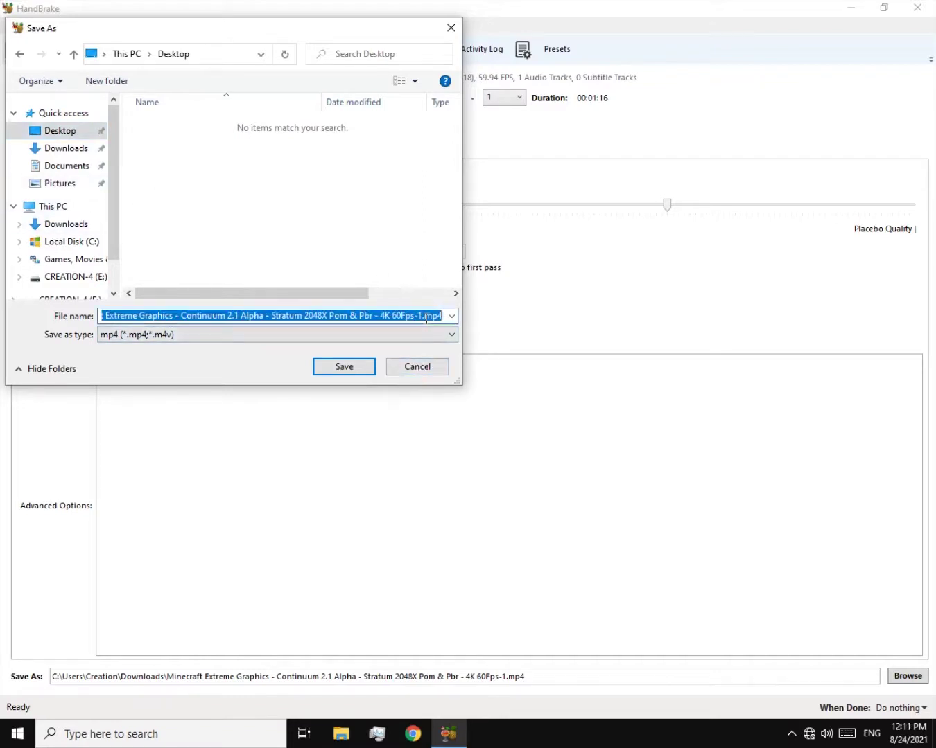
click(419, 317)
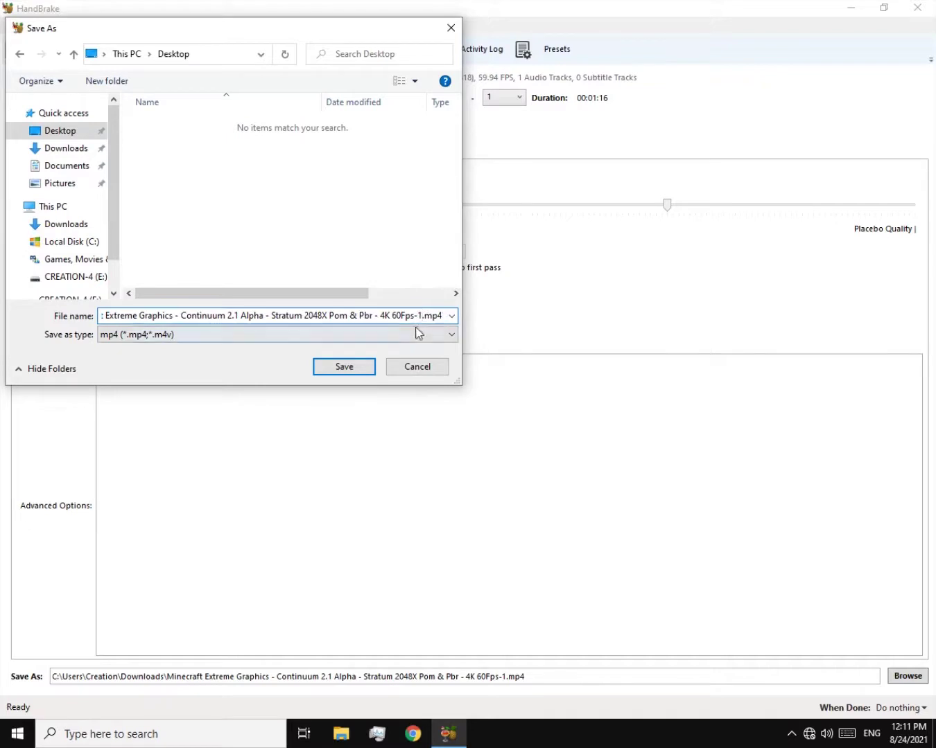
key(BackSpace)
key(BackSpace)
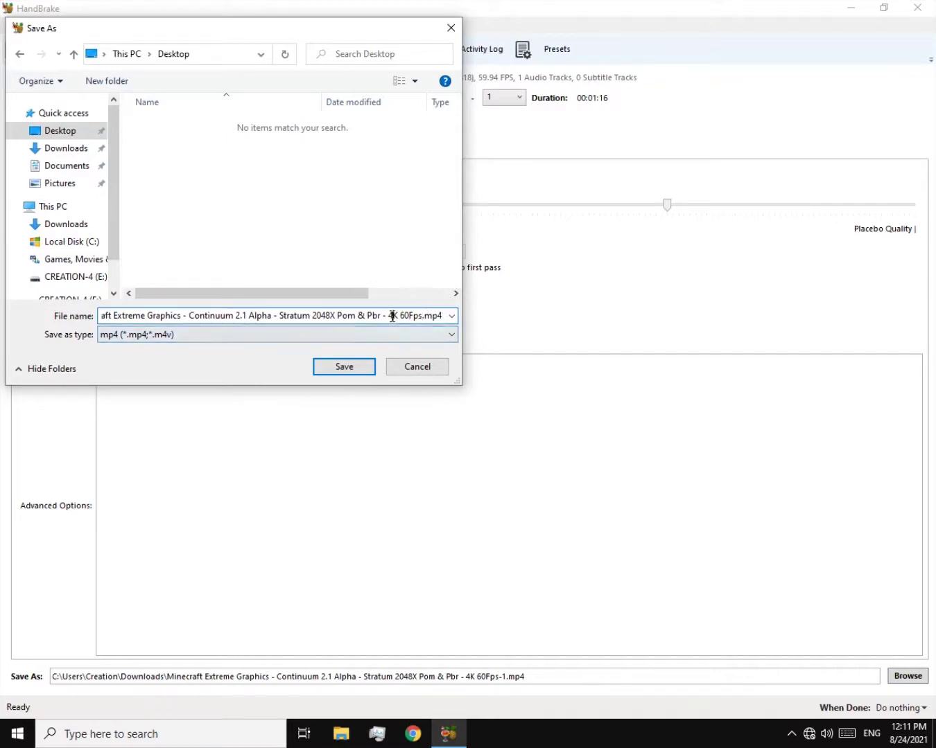
drag(390, 317, 399, 318)
text(720p)
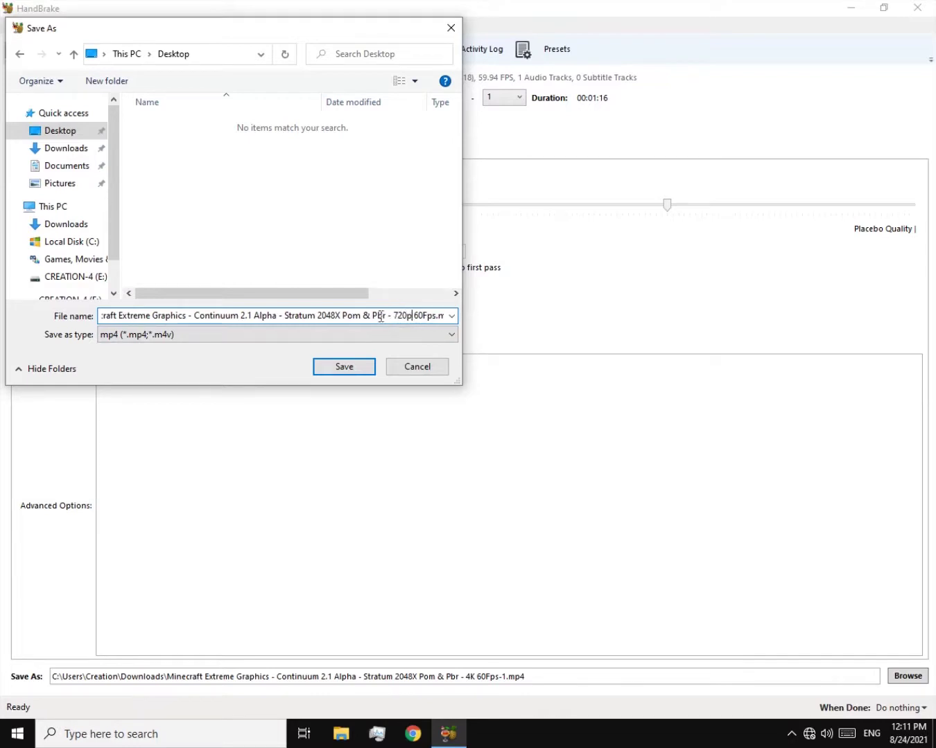
drag(343, 316, 104, 315)
click(126, 317)
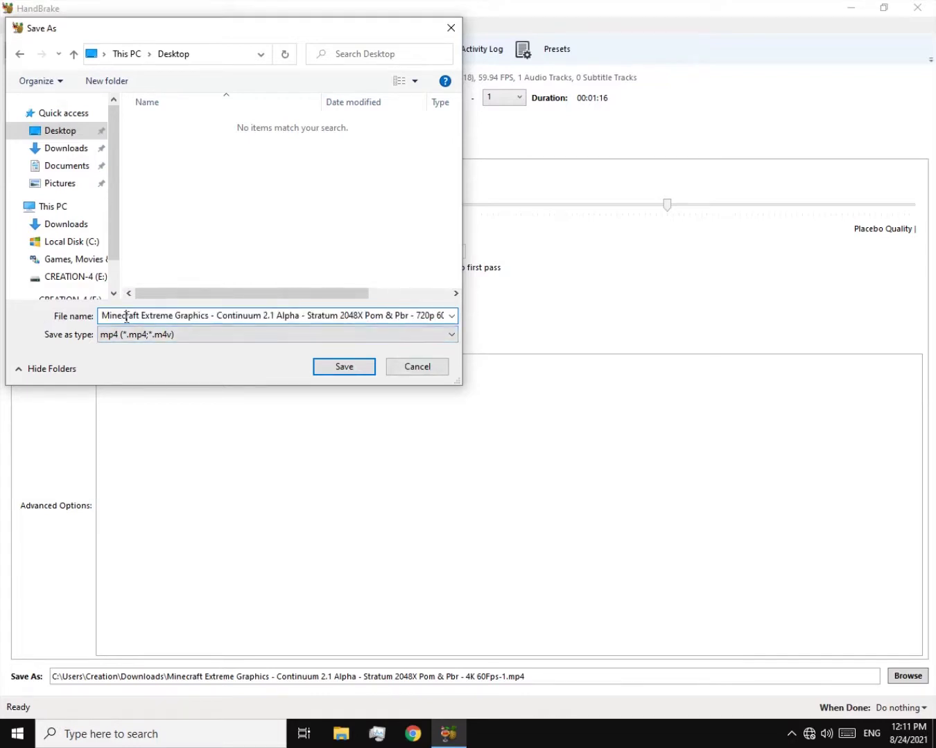
click(307, 316)
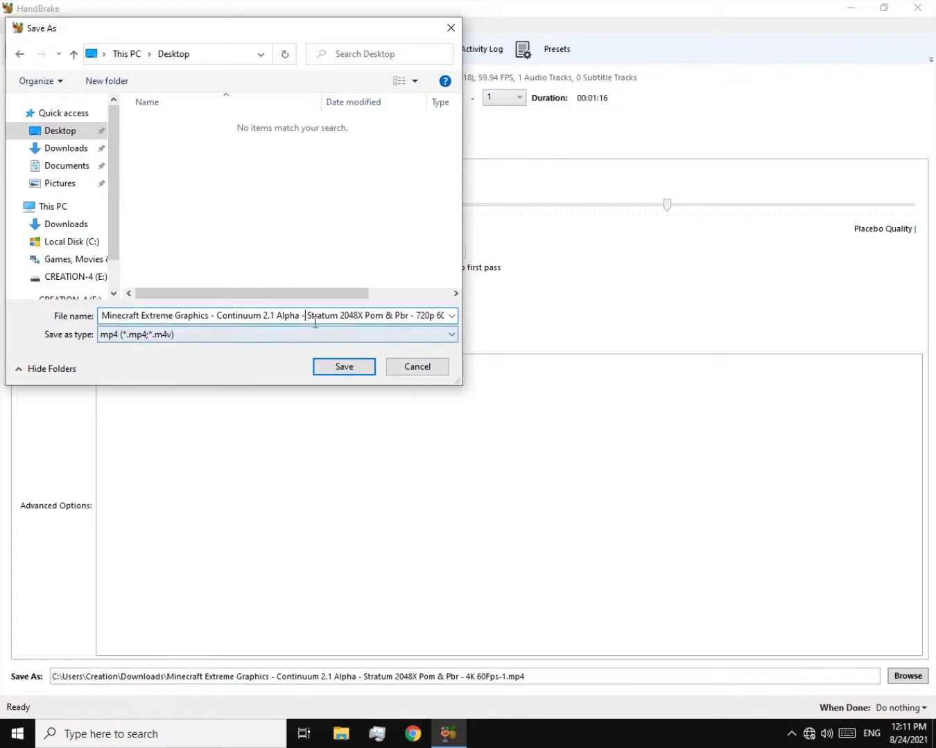
click(343, 368)
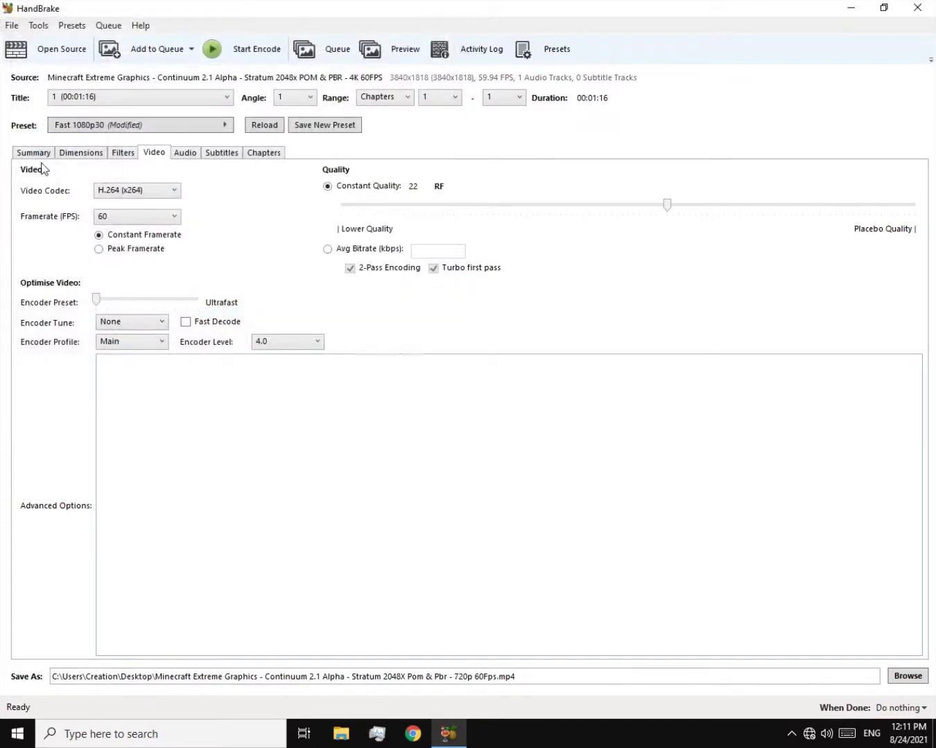
click(248, 49)
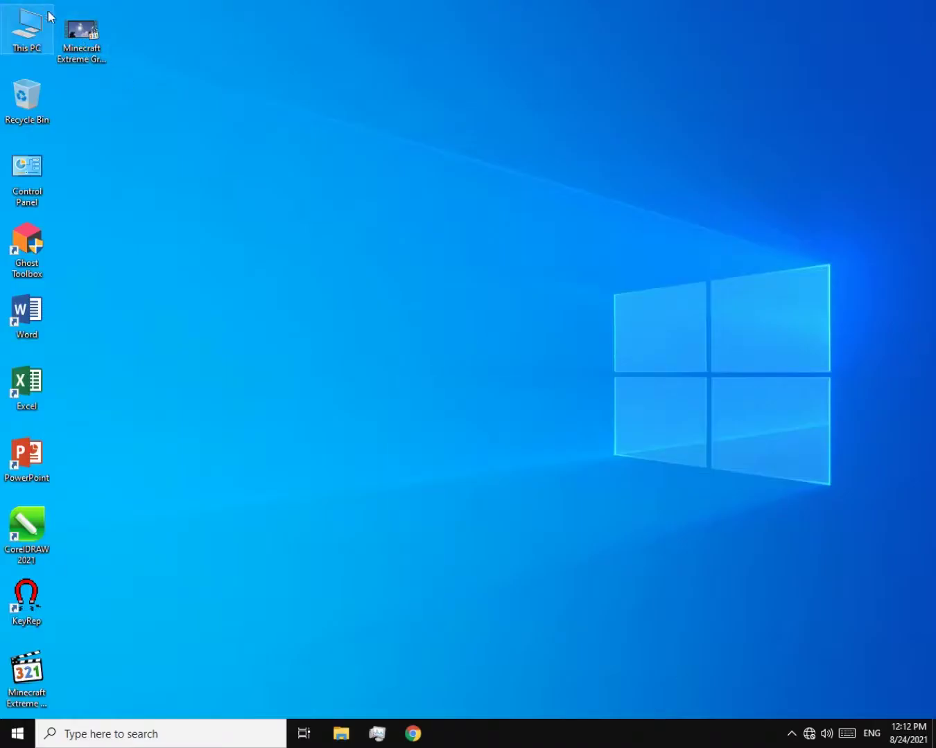
Step: Play the encoded 720p Minecraft video from the desktop in the default player, and close the player
click(81, 34)
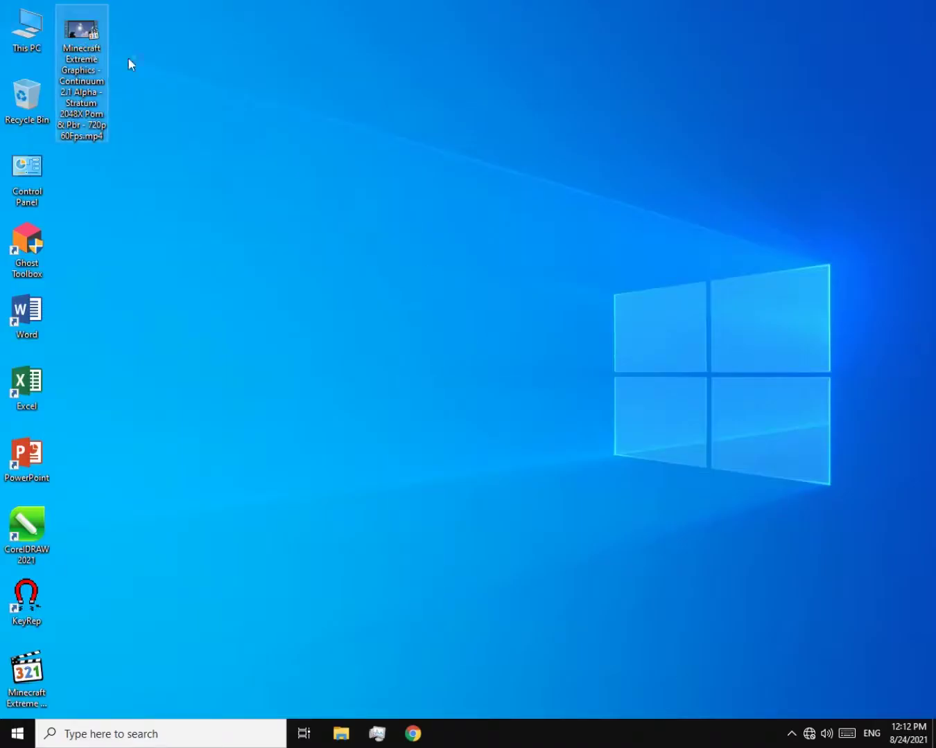
key(Return)
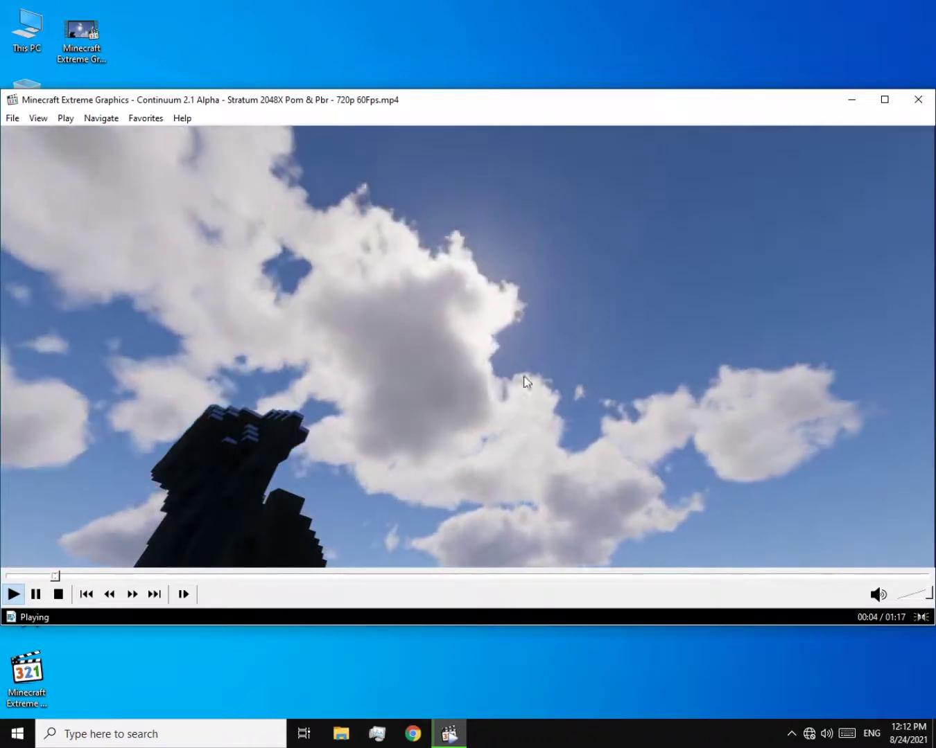
key(alt+F4)
Step: Open the encoded 720p desktop video with PotPlayer to examine its playback
right_click(98, 76)
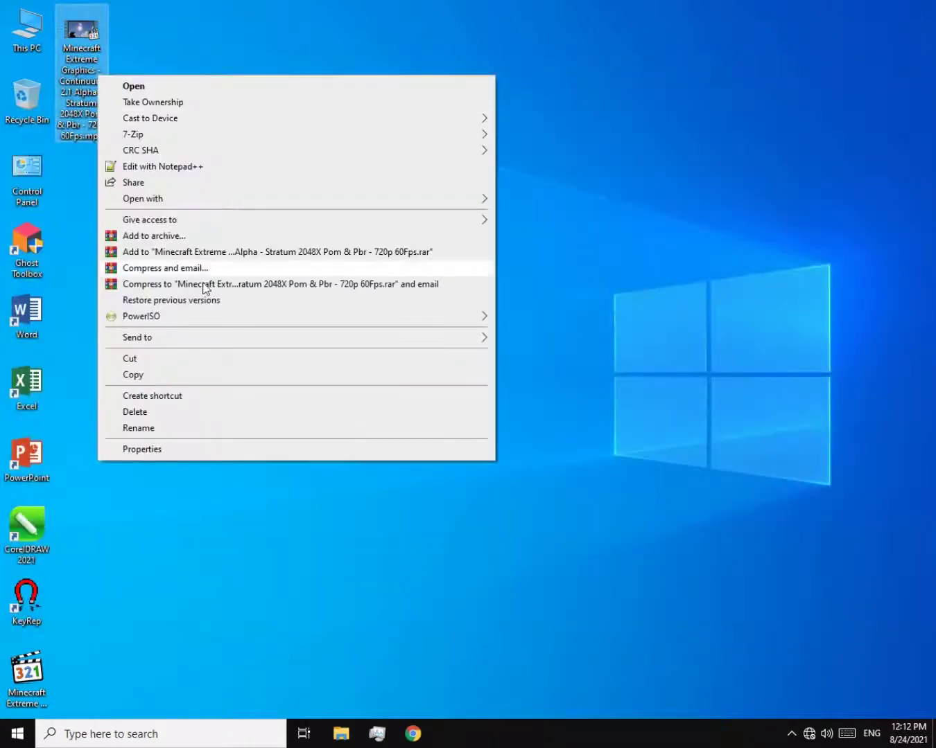
mouse_move(181, 198)
click(533, 216)
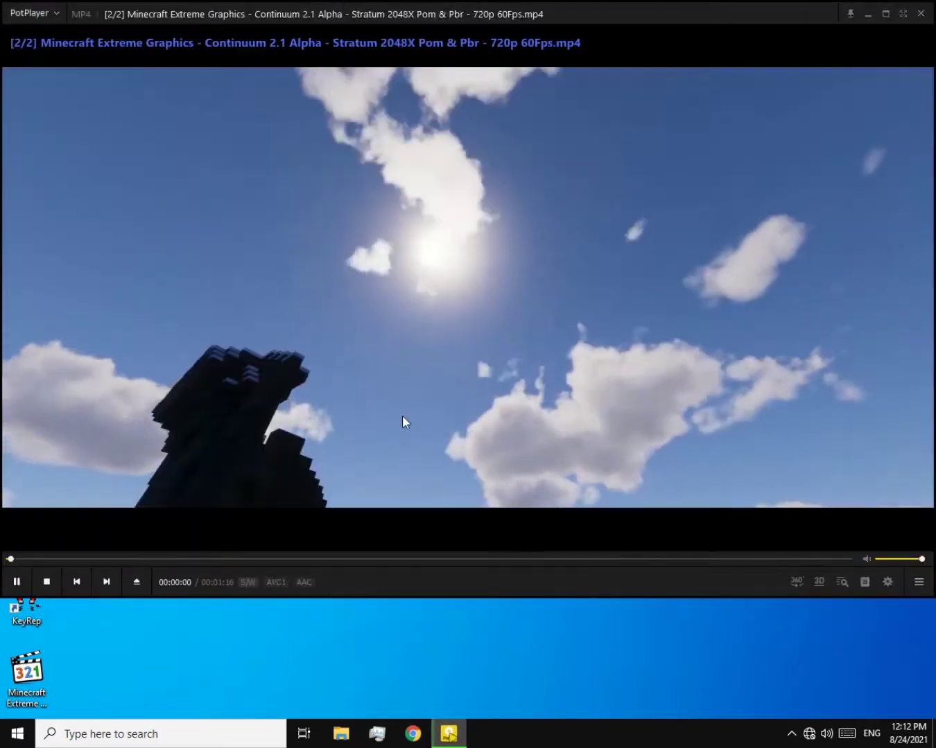
right_click(403, 414)
click(470, 366)
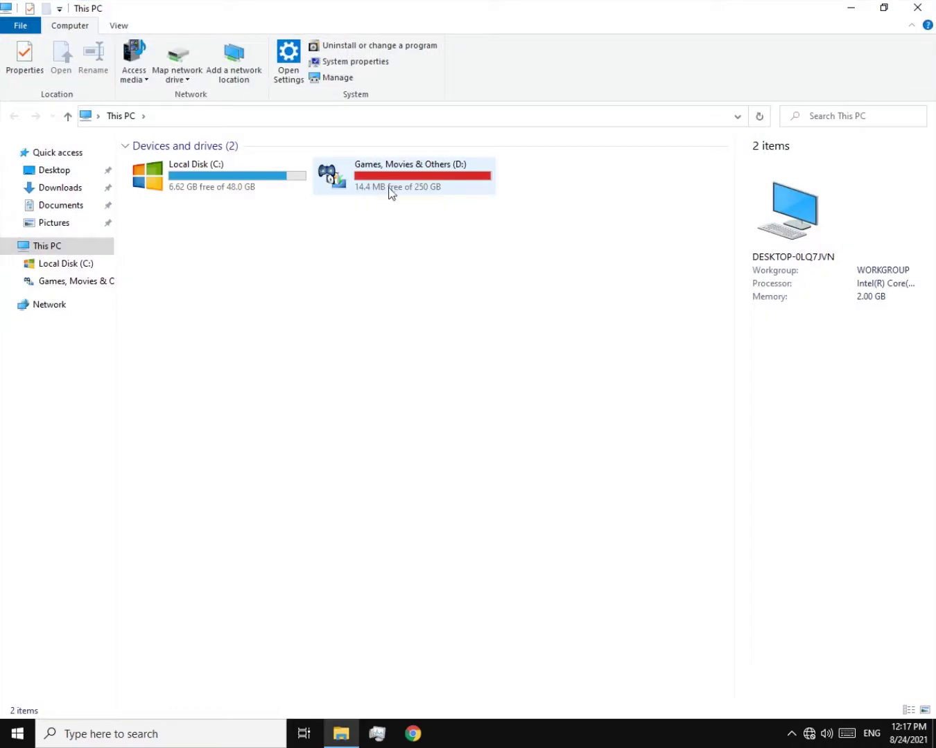
Step: On drive D:, open the game's video folder at Games > At Dead Of Night > Game > package.nw > media > video
double_click(401, 185)
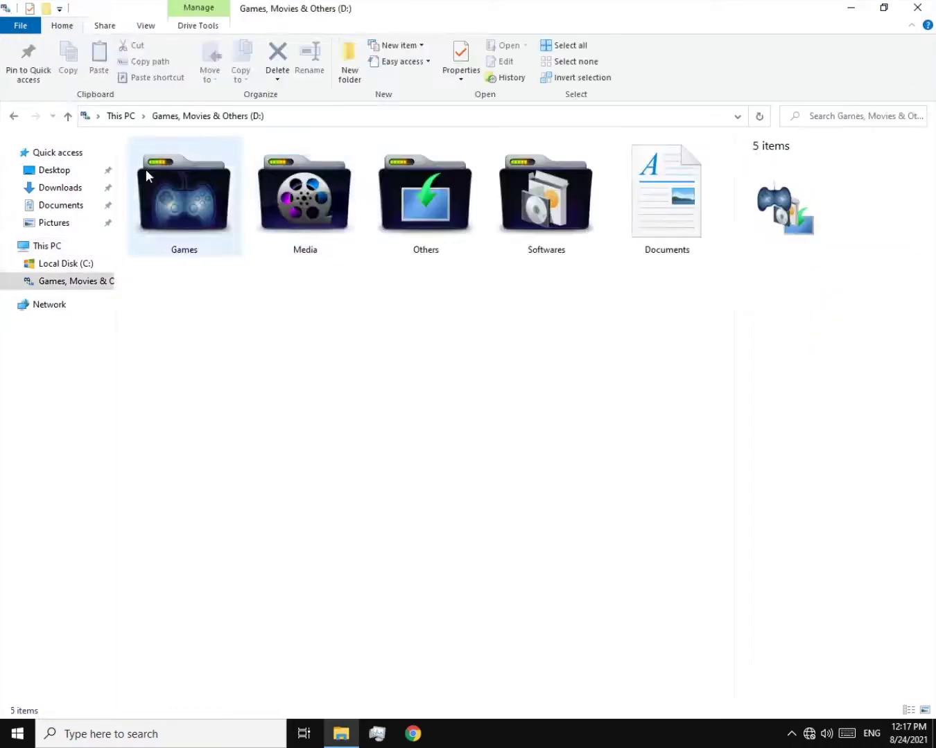
click(182, 173)
double_click(183, 175)
double_click(301, 326)
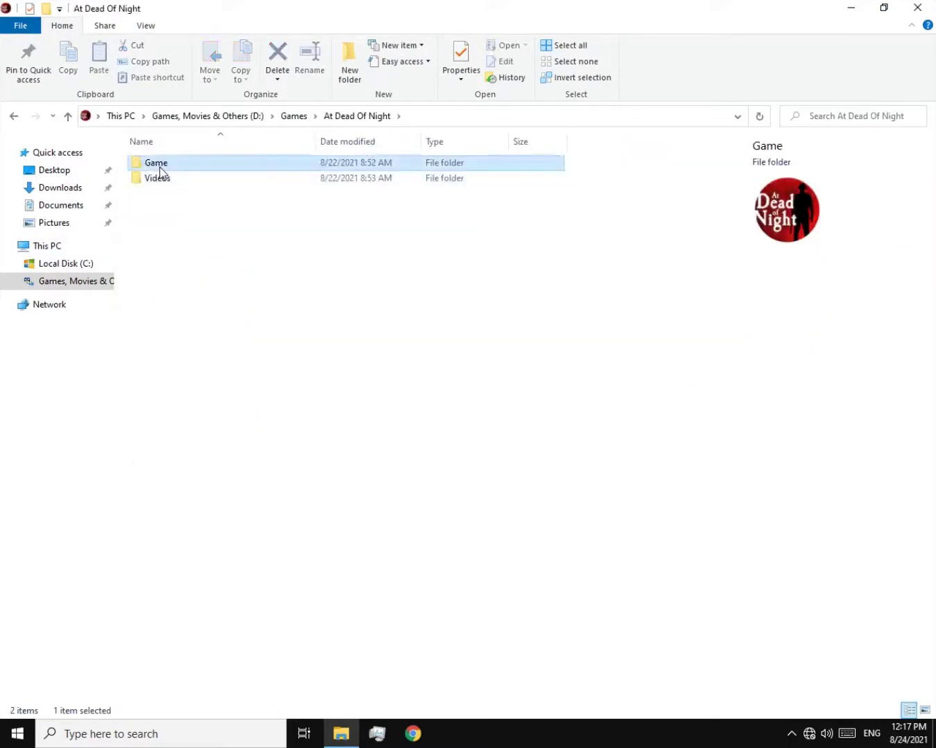
double_click(164, 170)
double_click(167, 181)
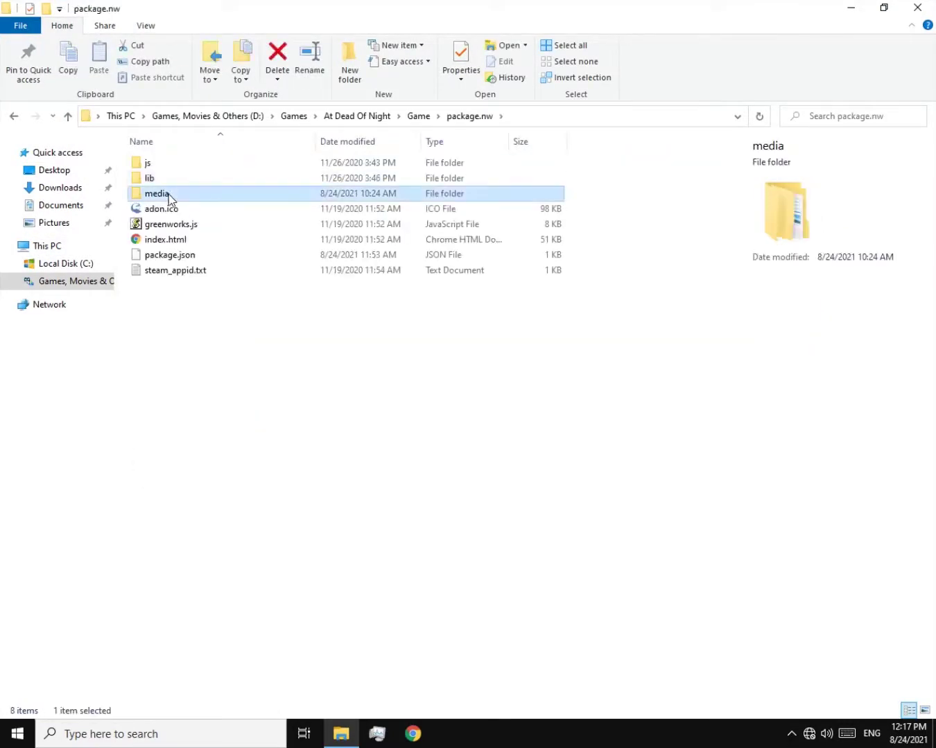
double_click(169, 194)
double_click(162, 213)
Step: Select Hotel.m4v and examine its frame width, frame height and other file details
click(158, 193)
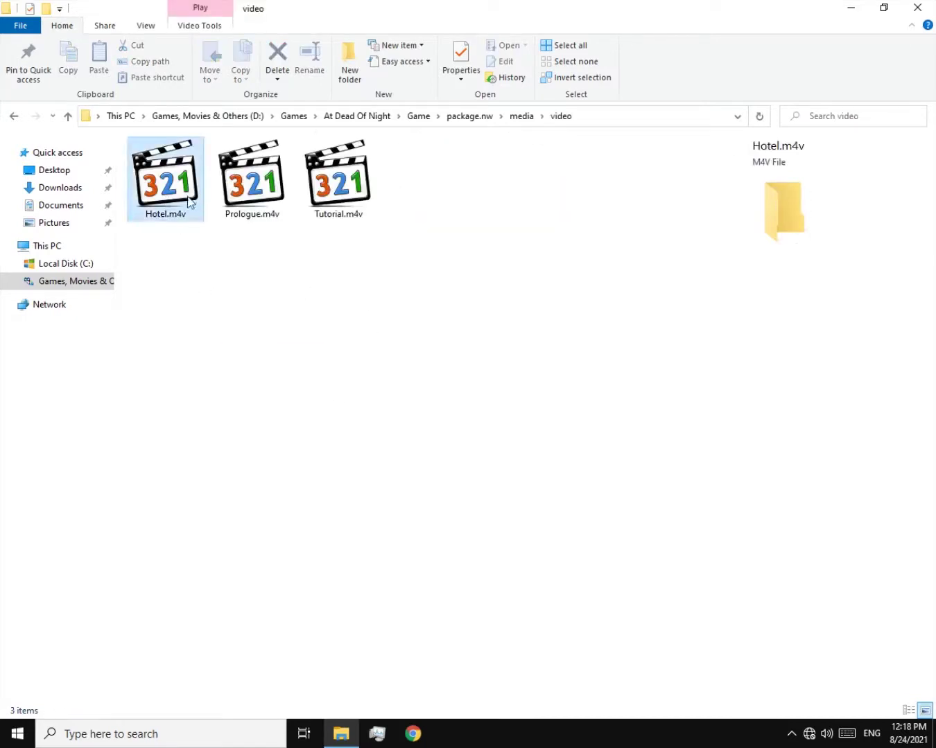
right_click(149, 179)
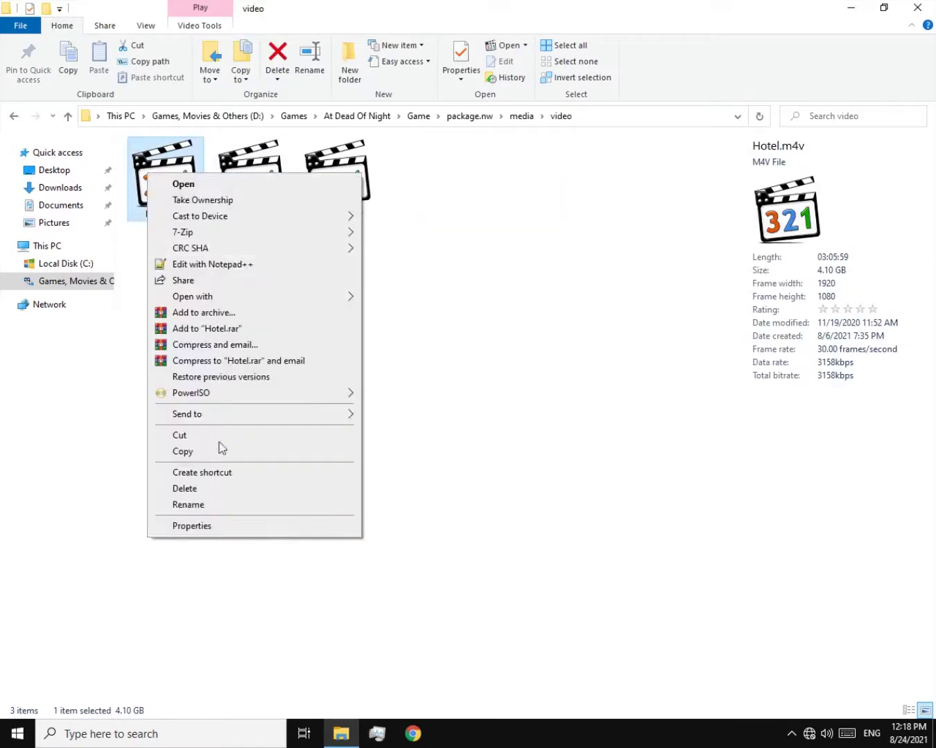
click(428, 532)
click(166, 187)
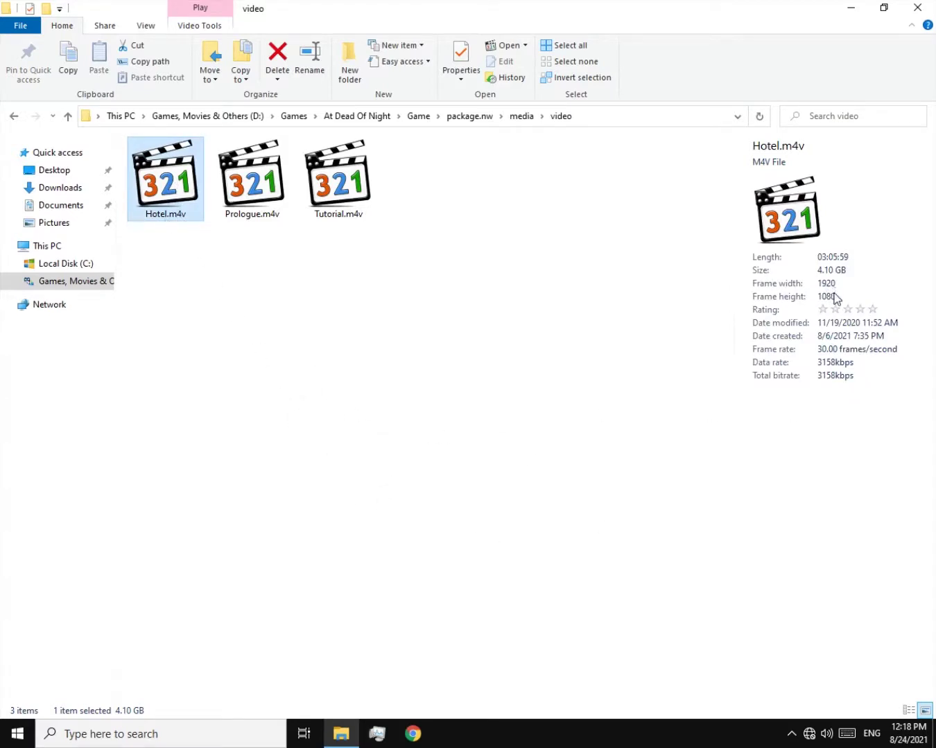
click(461, 401)
Step: Launch HandBrake without recovering the unfinished queue, and load Hotel.m4v as its source in a maximized window
click(17, 734)
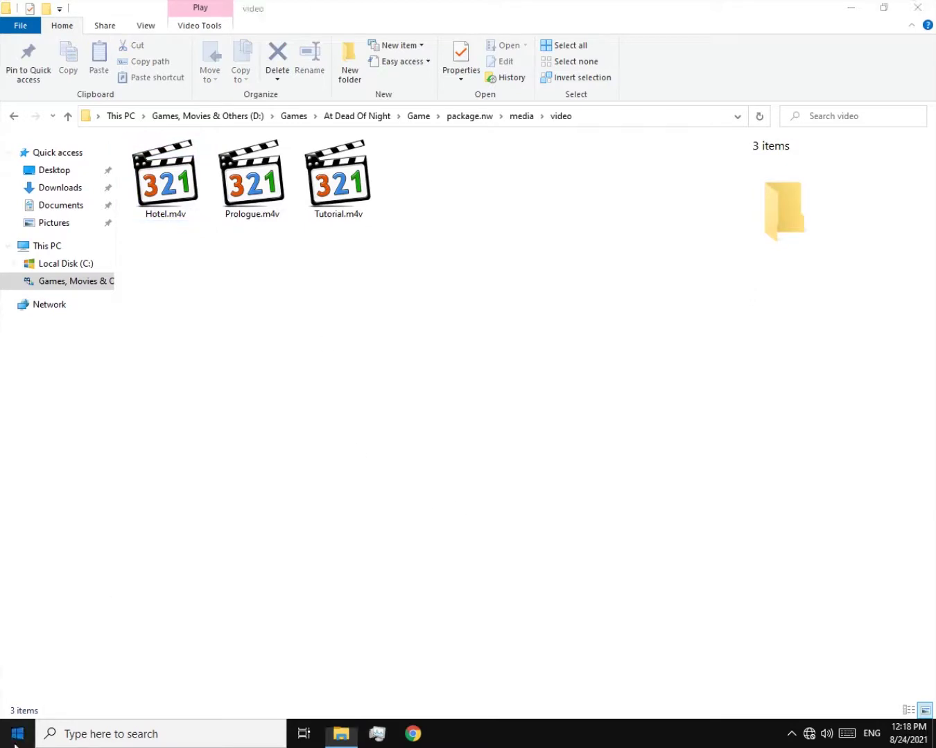
scroll(313, 538, down, 3)
click(447, 610)
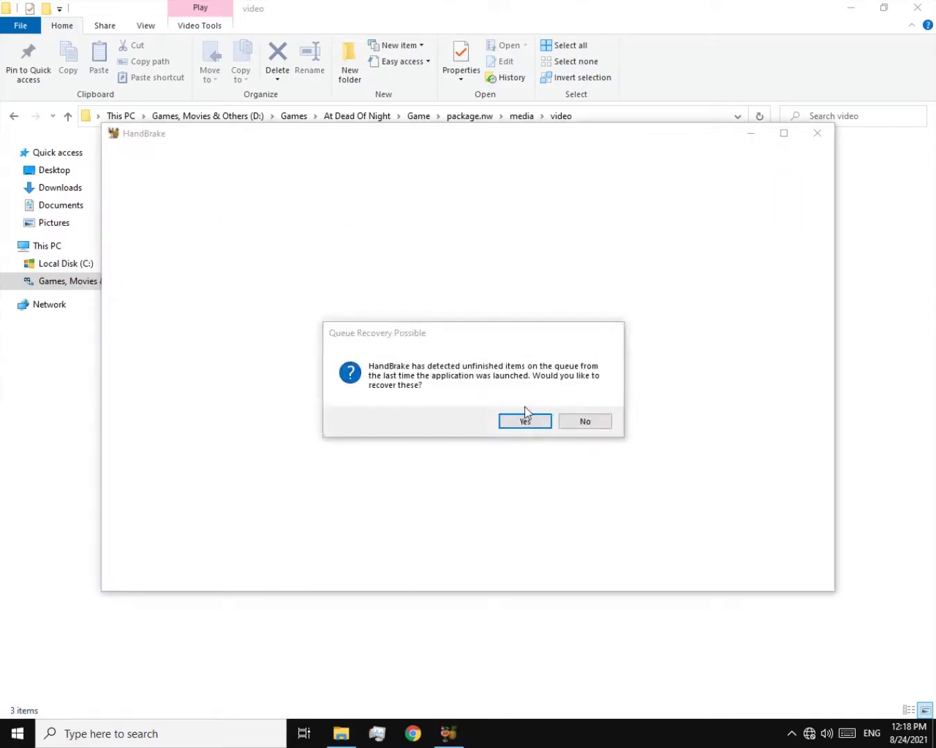
click(583, 422)
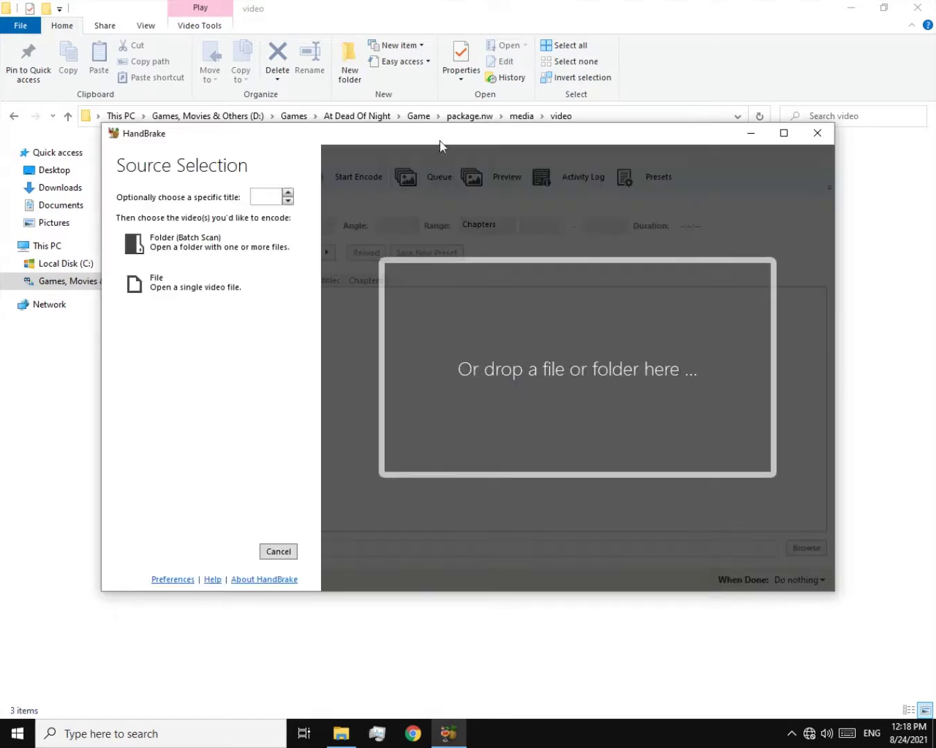
drag(441, 139, 468, 251)
drag(177, 205, 440, 425)
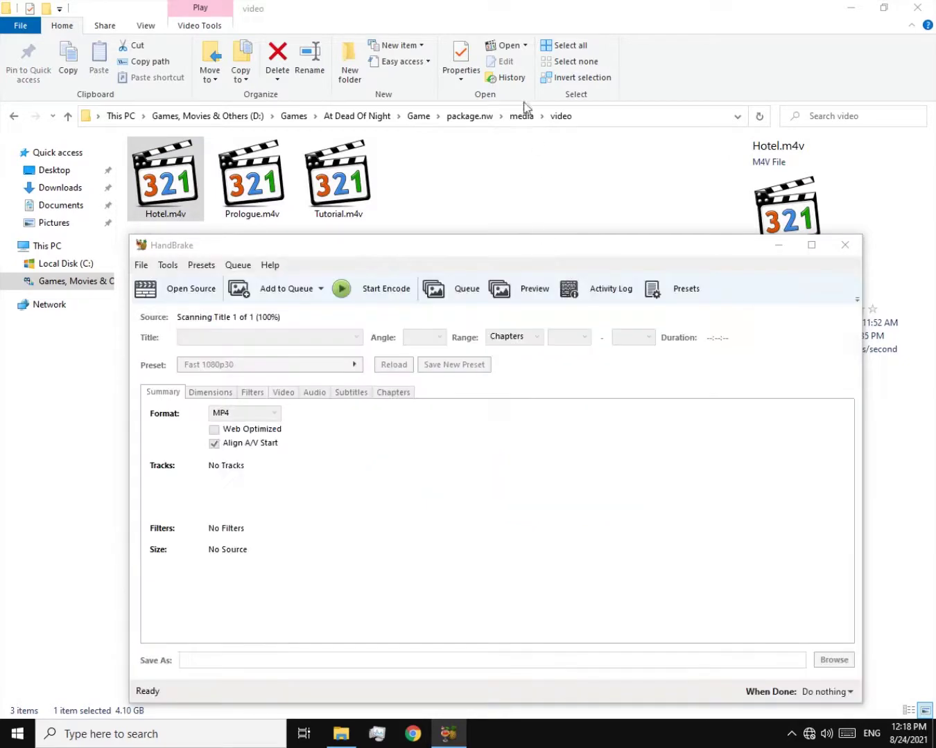
drag(542, 252, 504, 1)
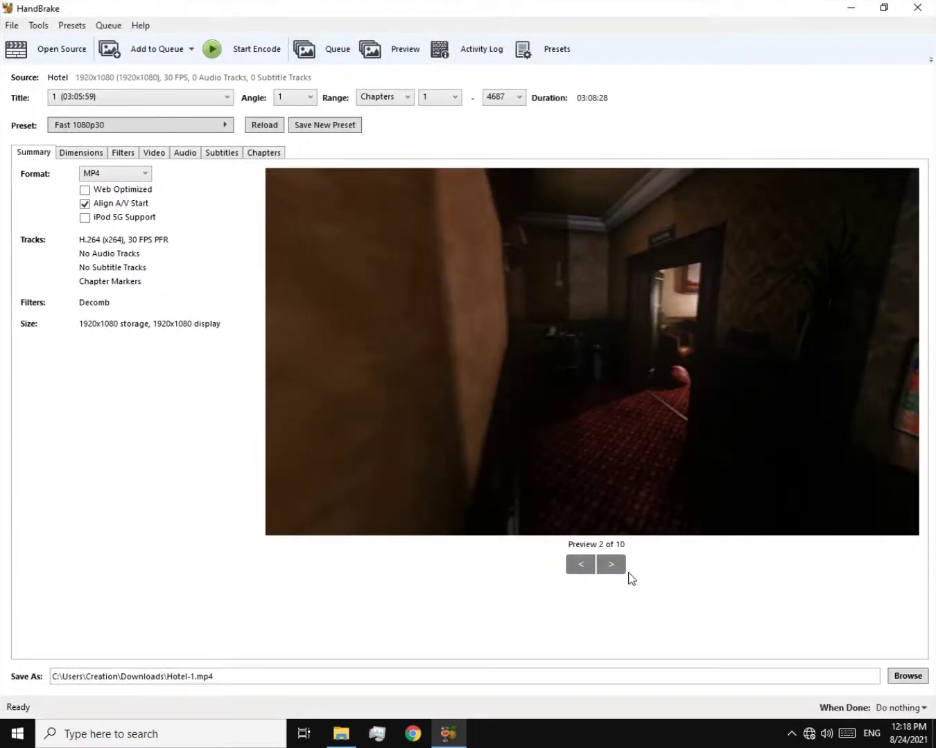
Step: Browse the preview frames of the Hotel video
click(595, 568)
click(585, 565)
click(612, 565)
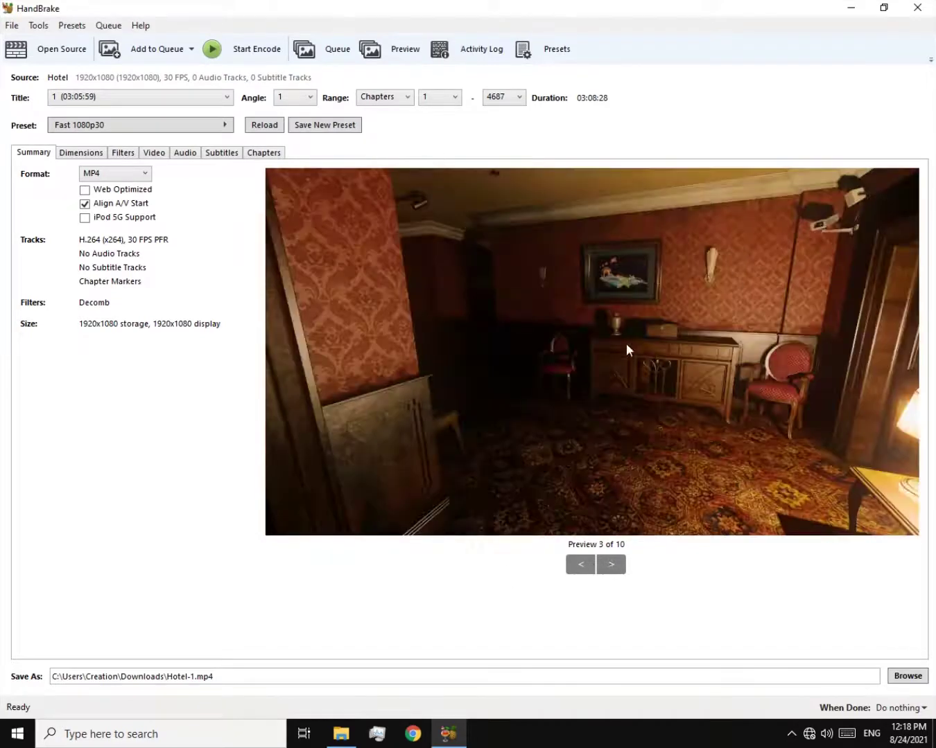
Step: Set the Hotel video's output height to 480 in the dimension settings
click(81, 154)
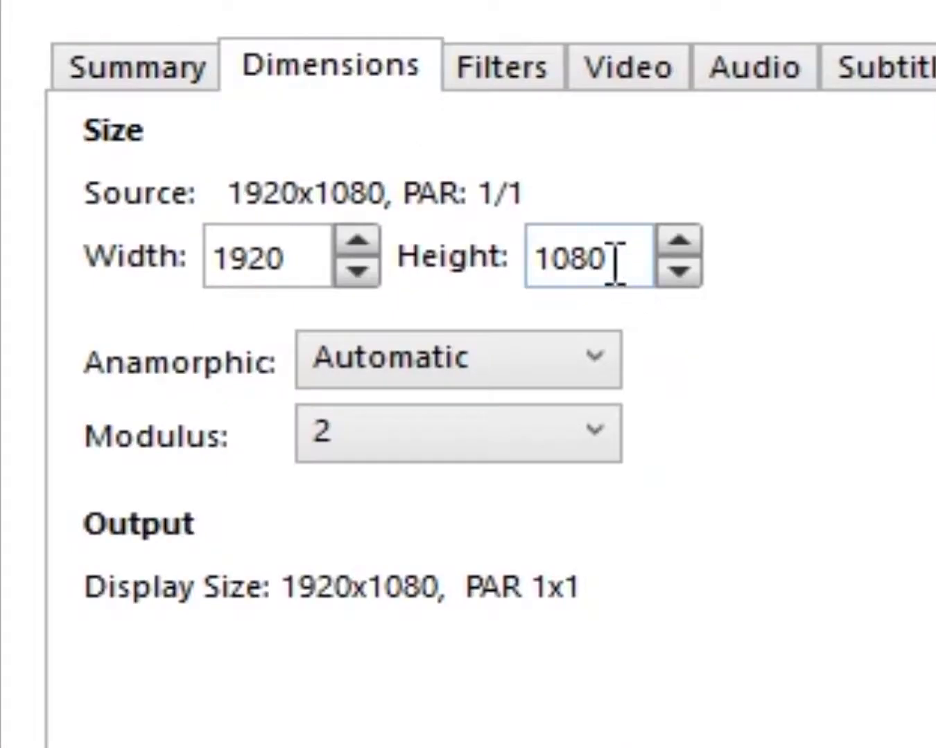
drag(150, 202, 130, 202)
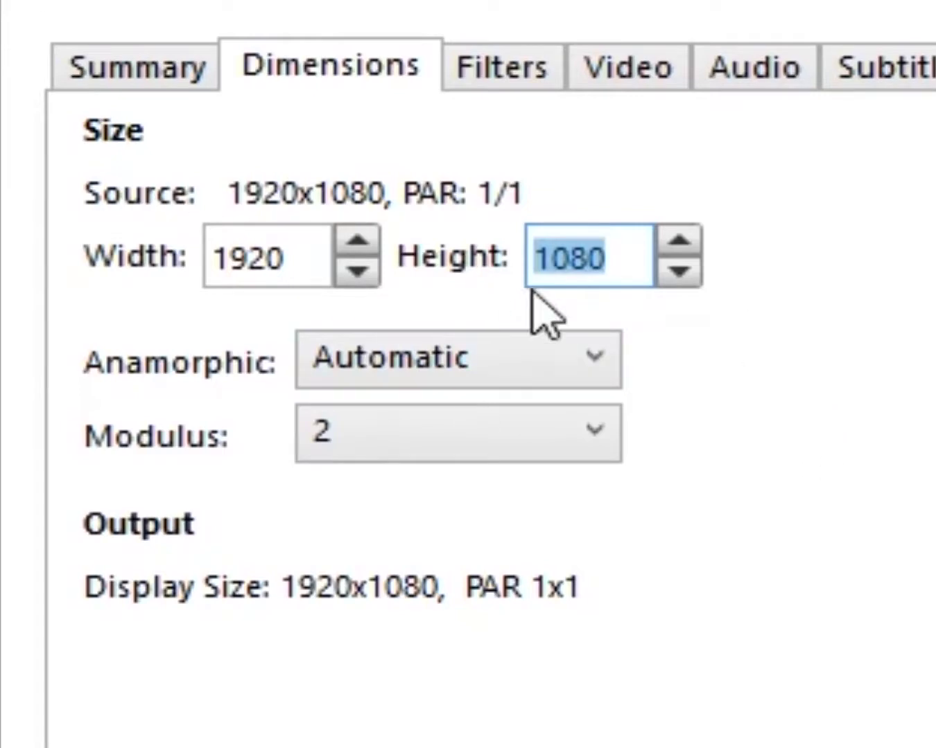
click(616, 262)
double_click(618, 261)
text(480)
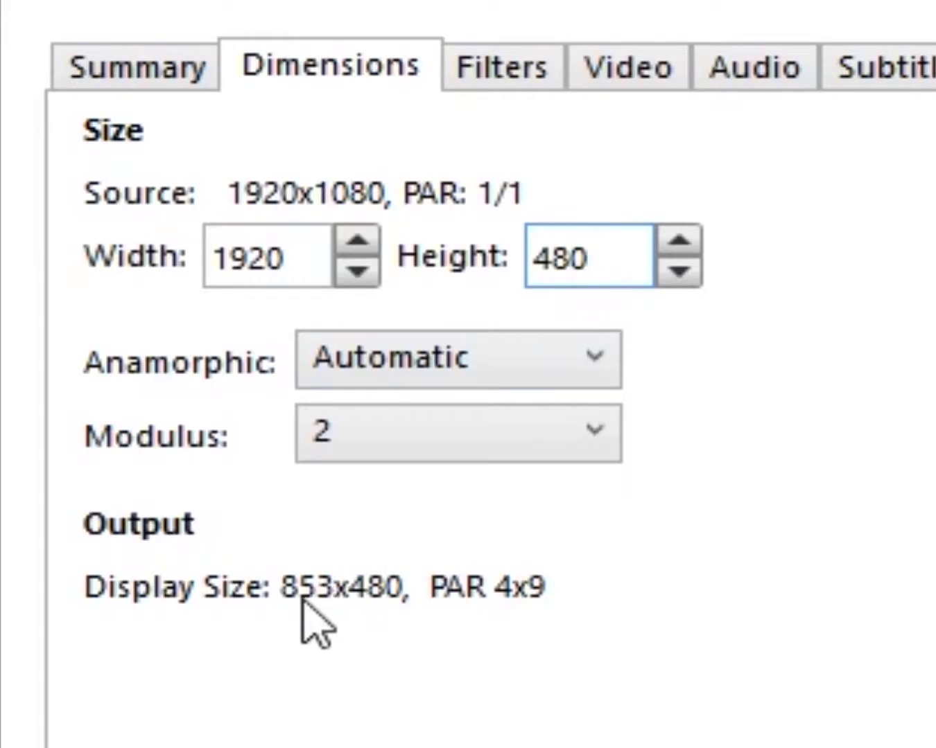
Step: Set the Hotel video's output width to 853 and open the video encoding settings
click(282, 263)
double_click(282, 264)
text(5)
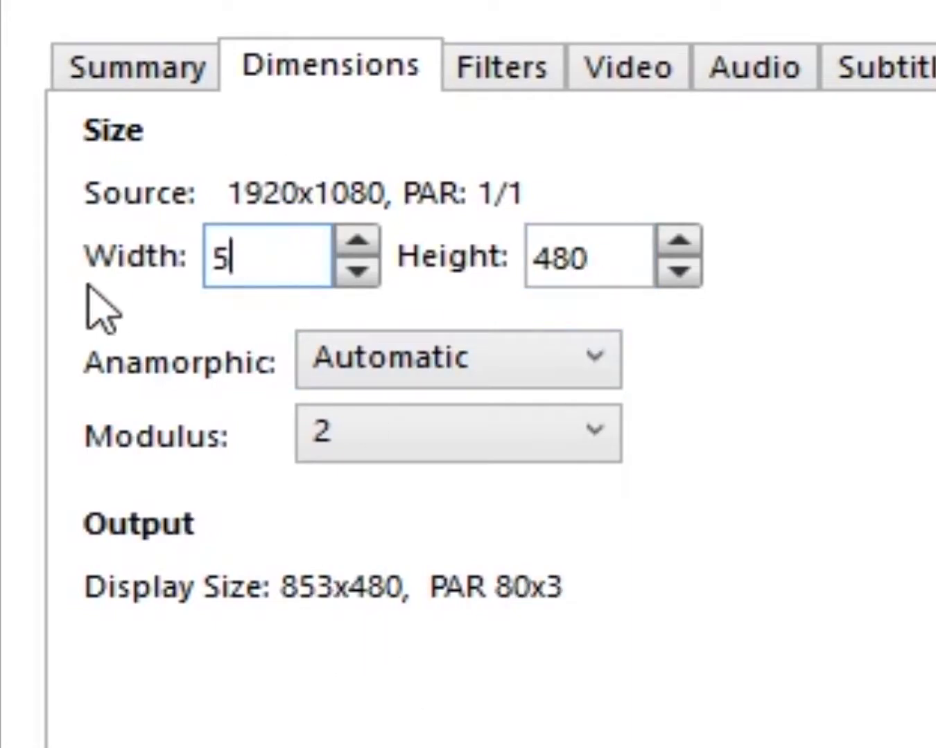
text(53)
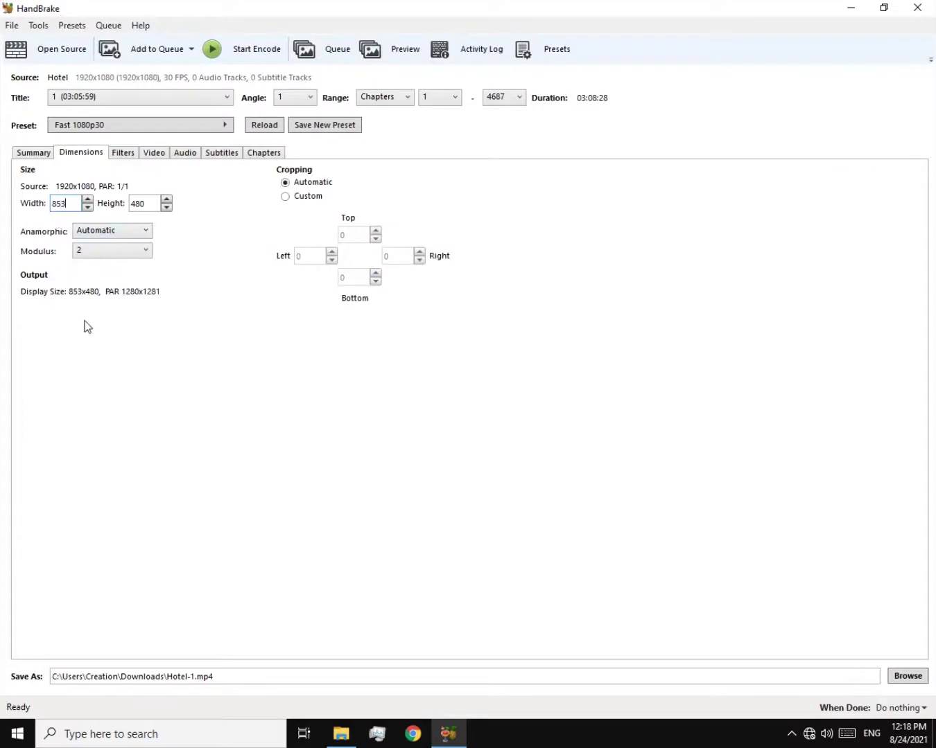
click(155, 154)
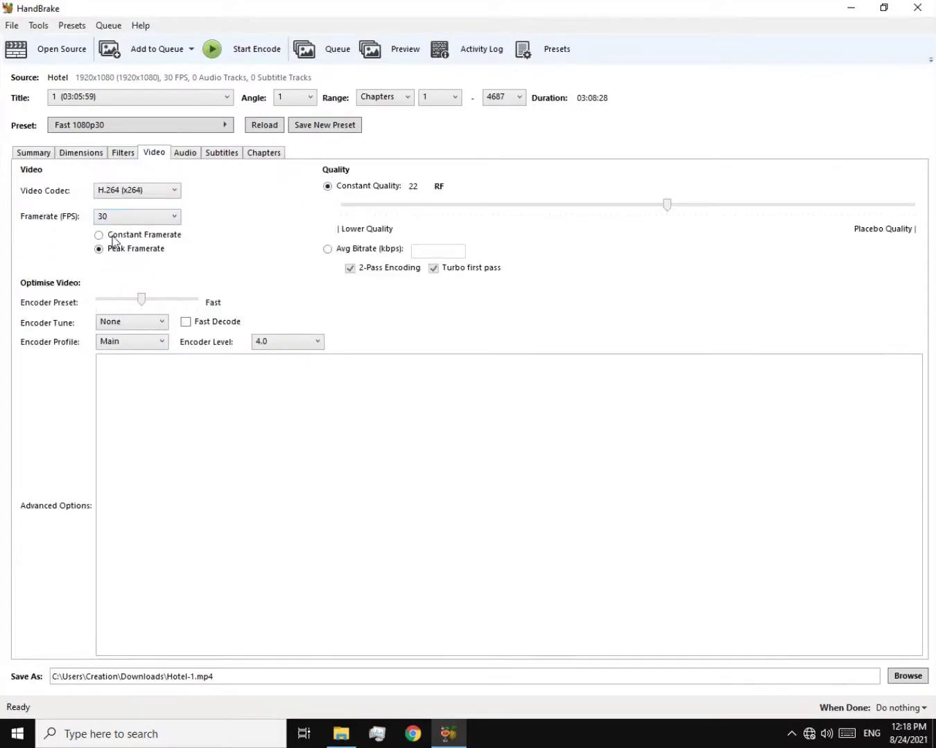
Step: Play the original Hotel.m4v in the media player and examine its frame rate mode and frame rate in the MediaInfo properties
click(851, 7)
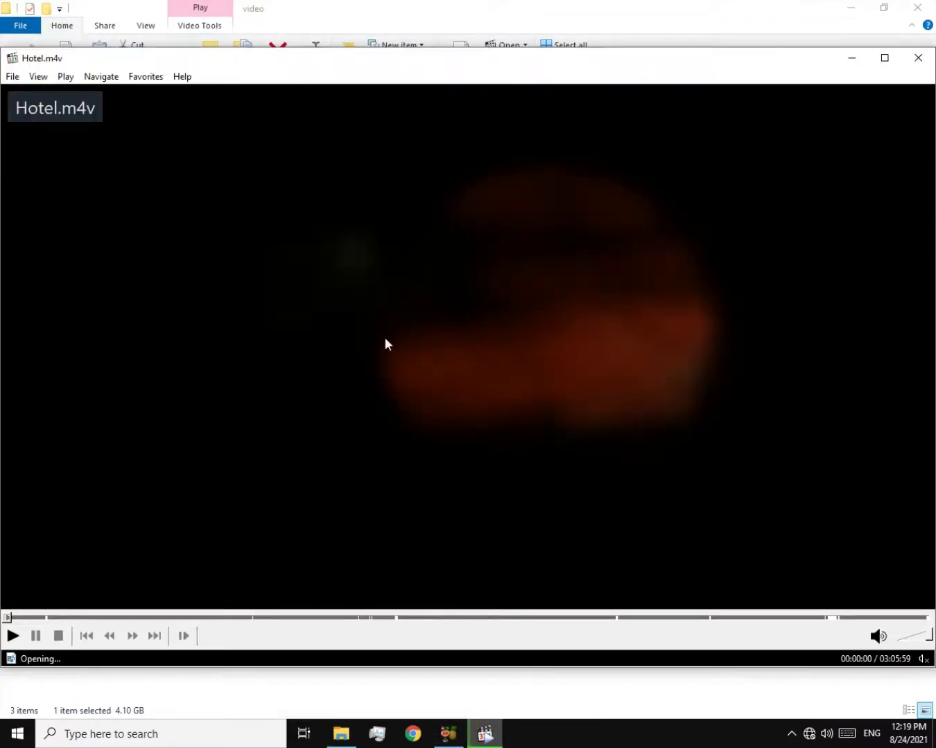
right_click(314, 317)
click(383, 669)
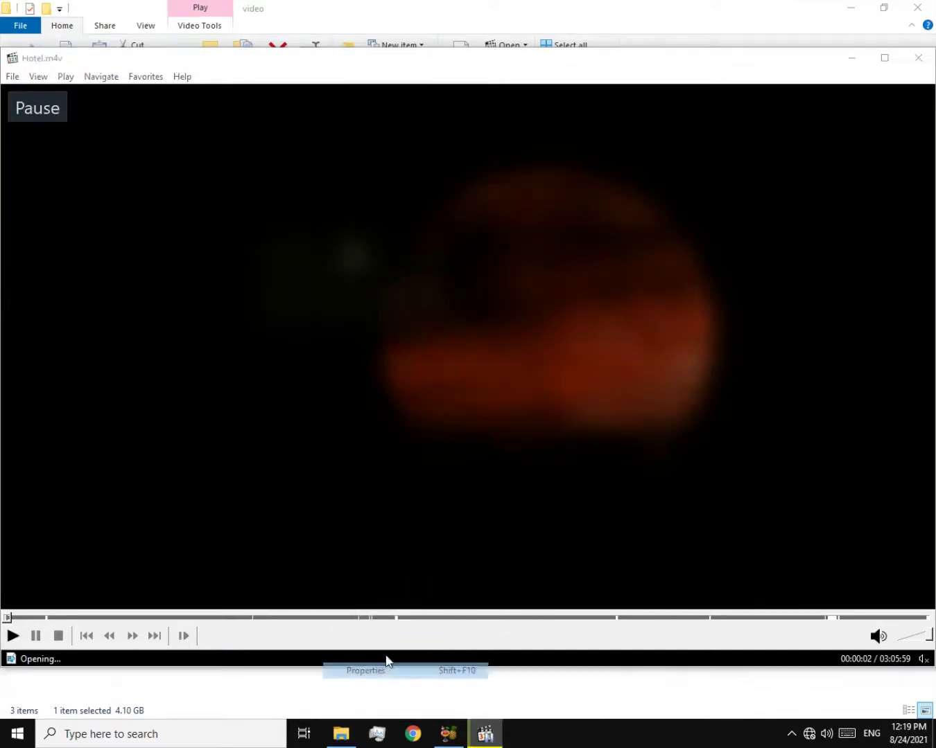
scroll(525, 402, down, 2)
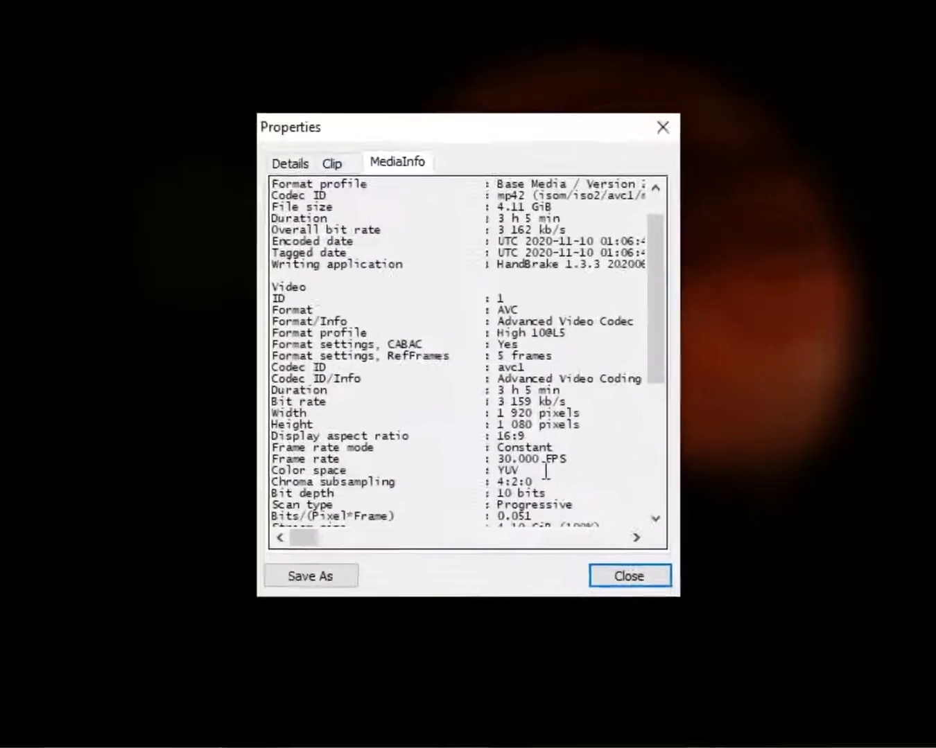
drag(524, 402, 497, 401)
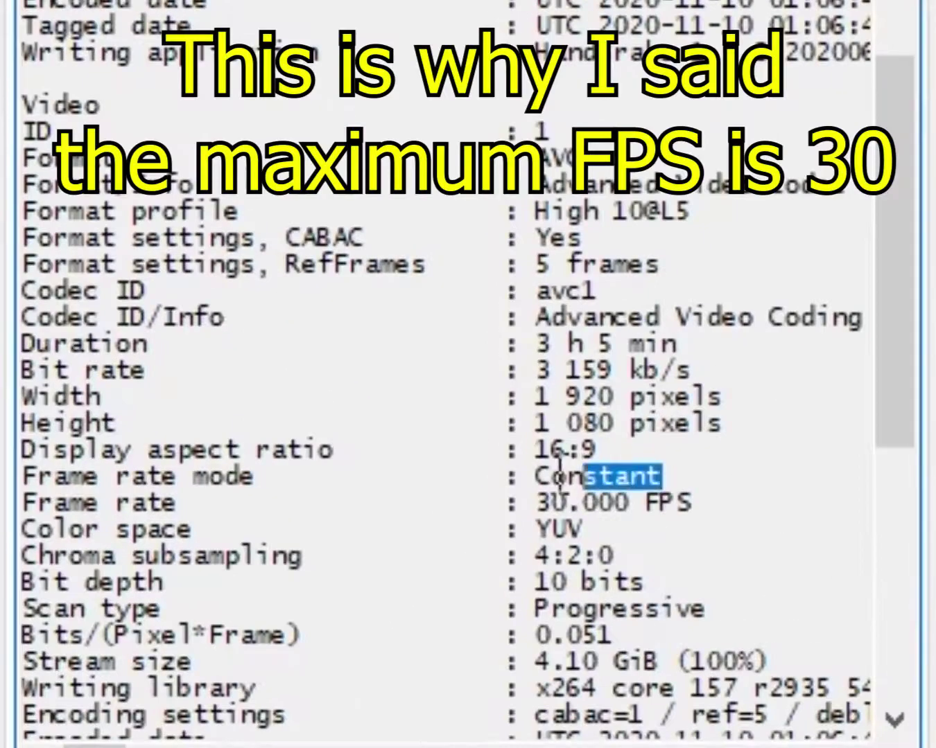
drag(559, 463, 696, 506)
click(695, 506)
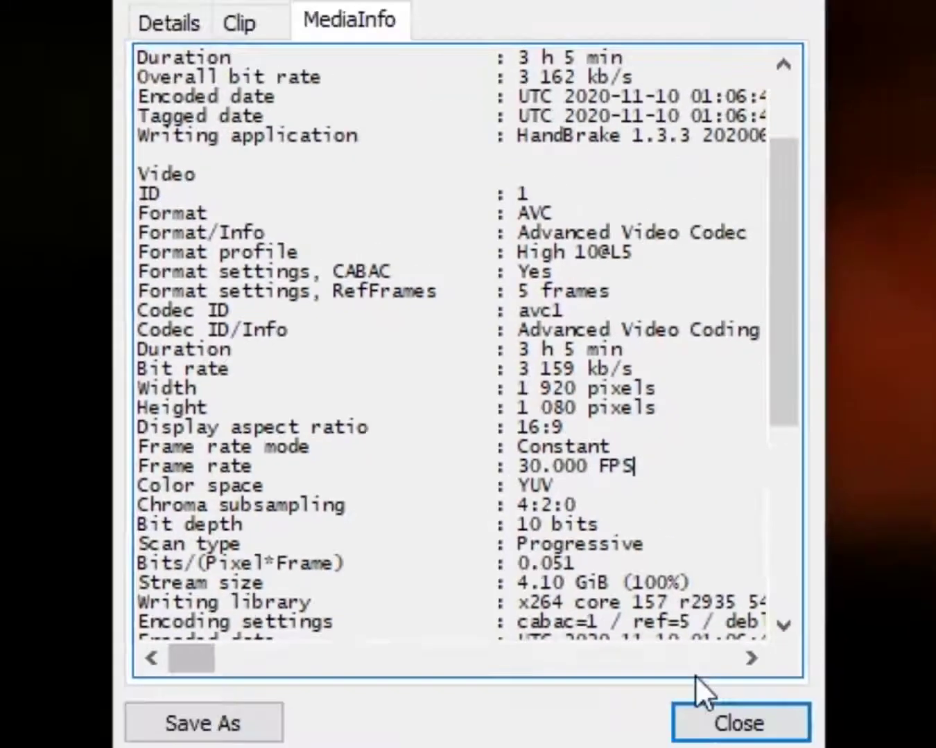
click(732, 725)
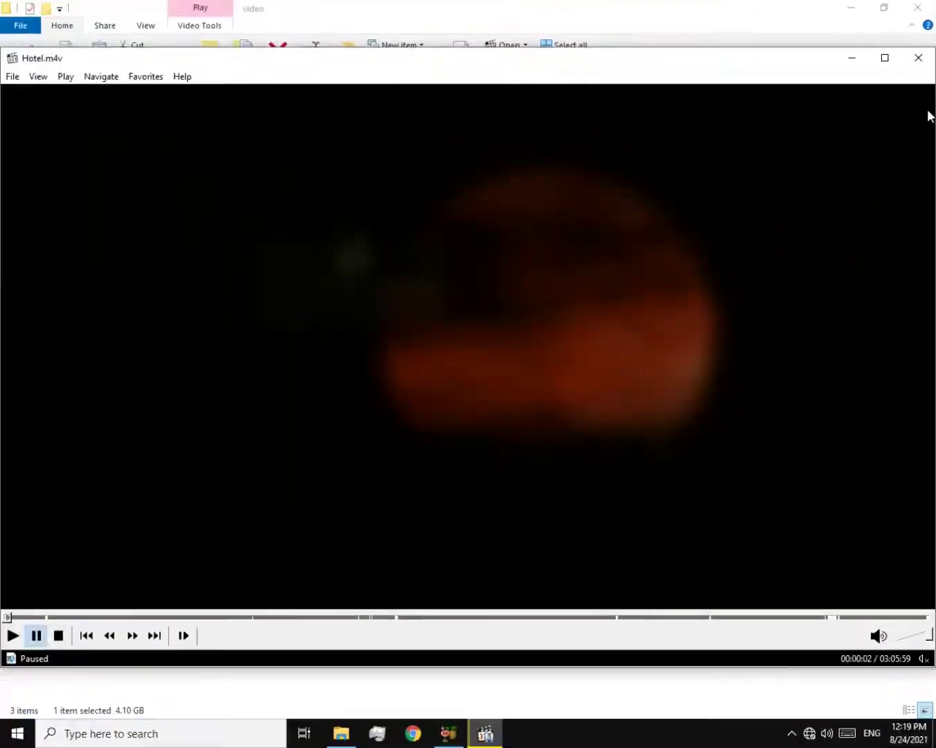
click(915, 61)
key(super+d)
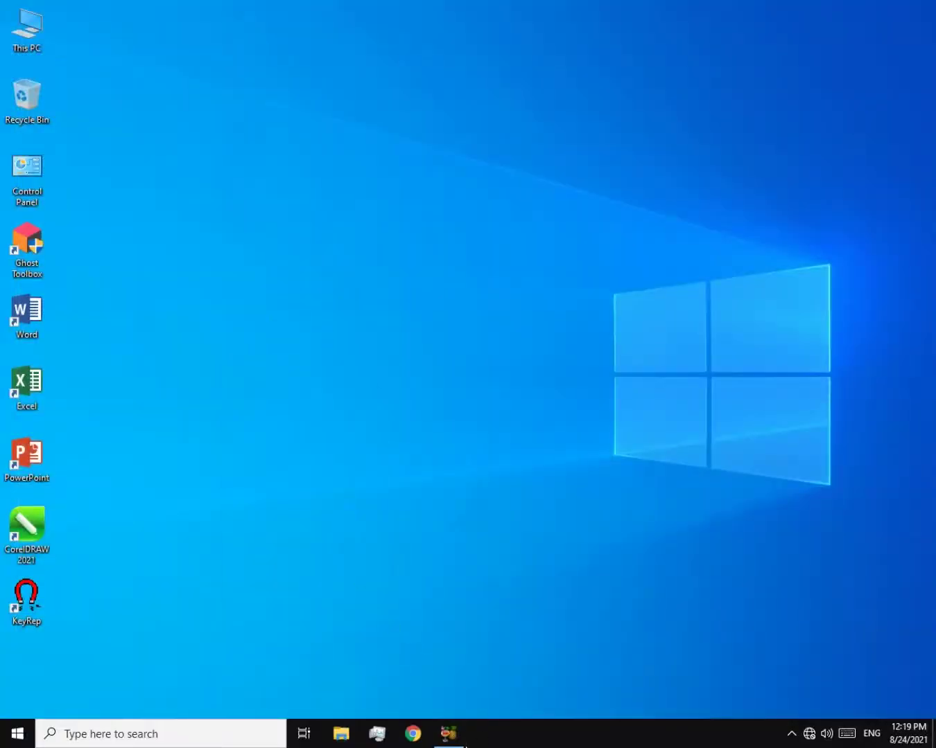
Step: Switch back to HandBrake and browse to D:\Games\At Dead Of Night\Videos as the destination folder for the encode
click(449, 734)
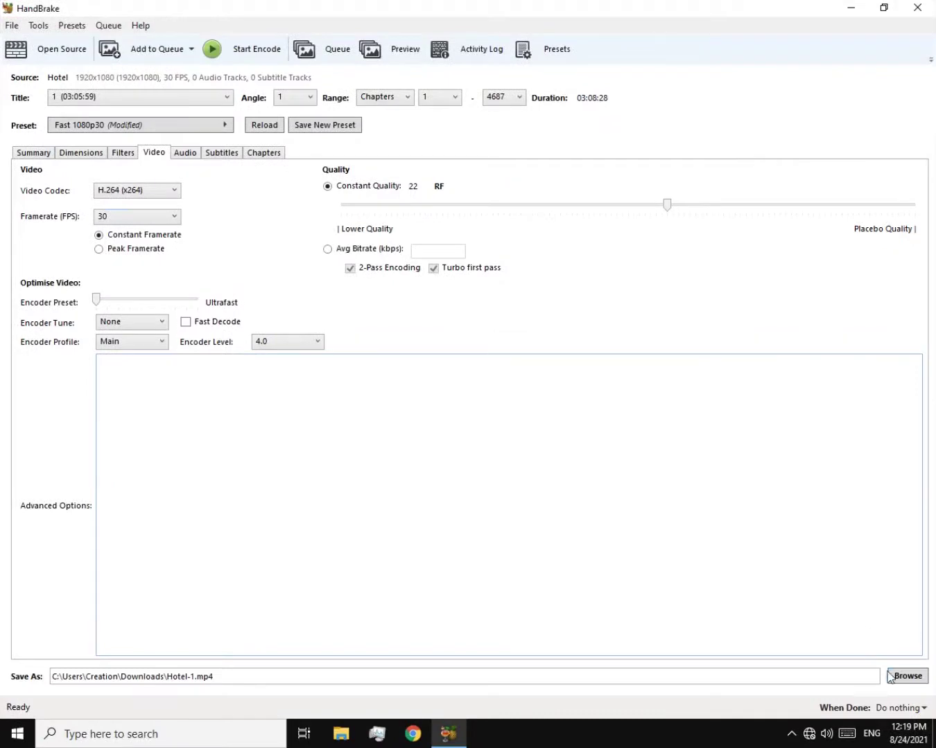
click(908, 675)
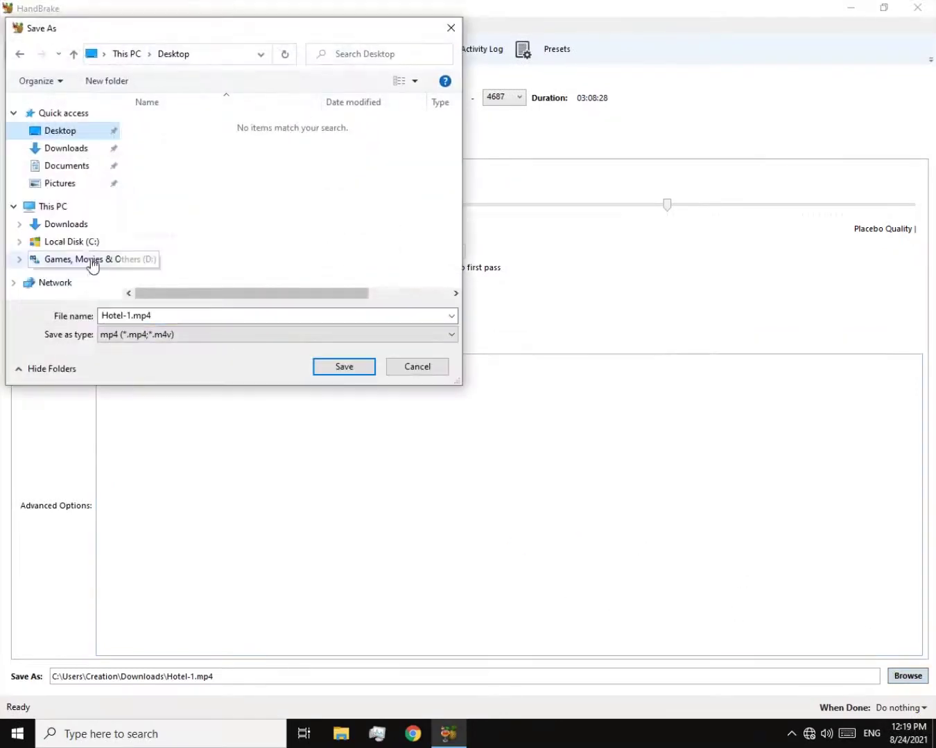
click(72, 241)
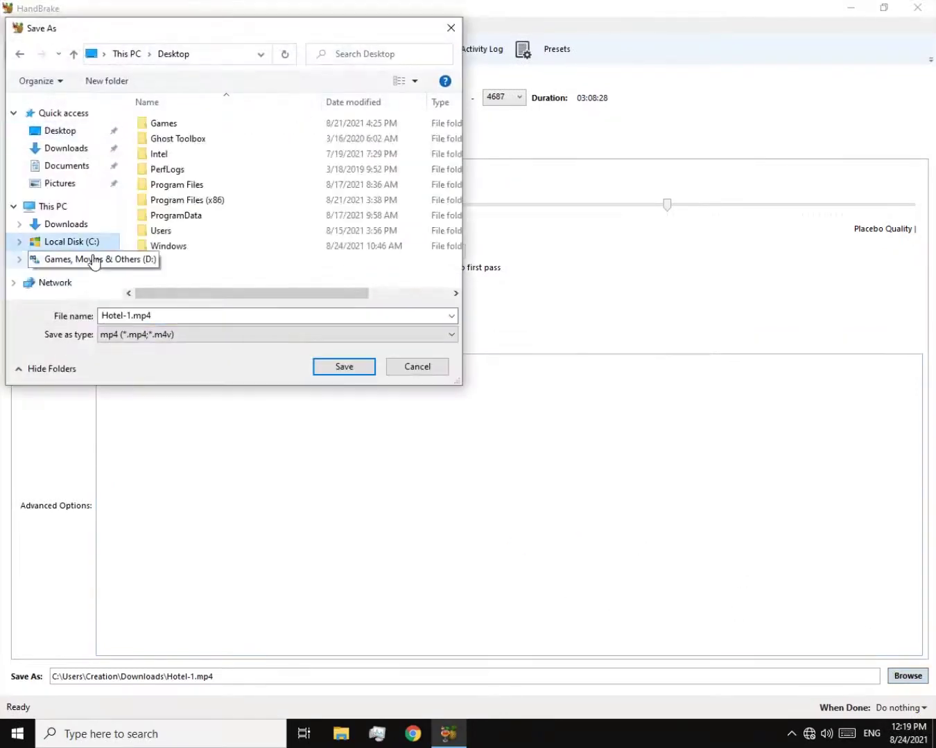
click(76, 259)
double_click(164, 125)
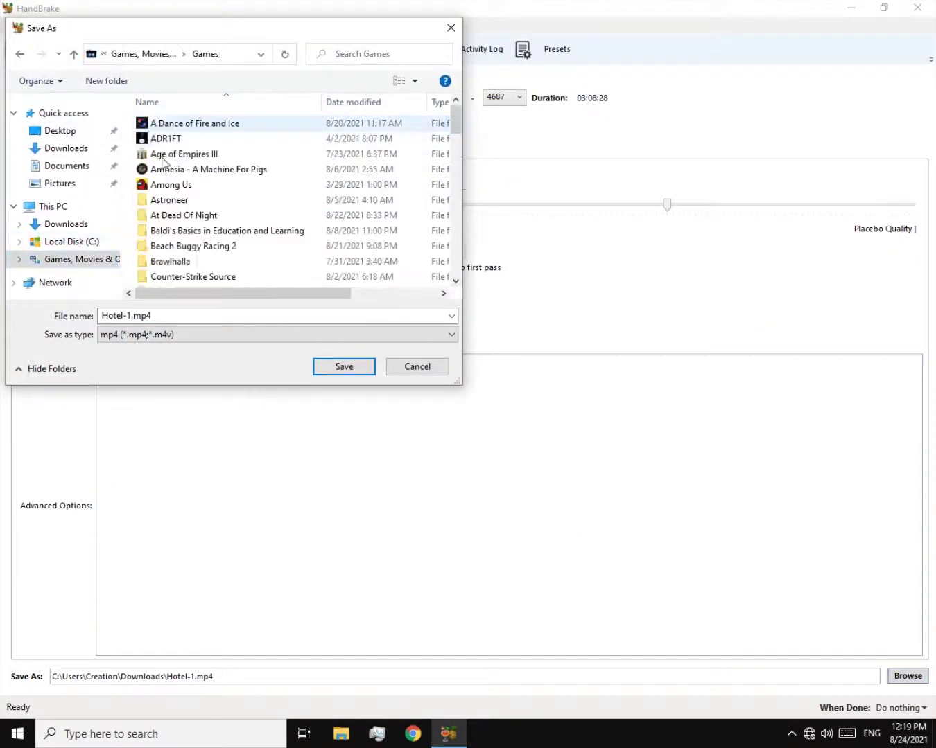
double_click(169, 215)
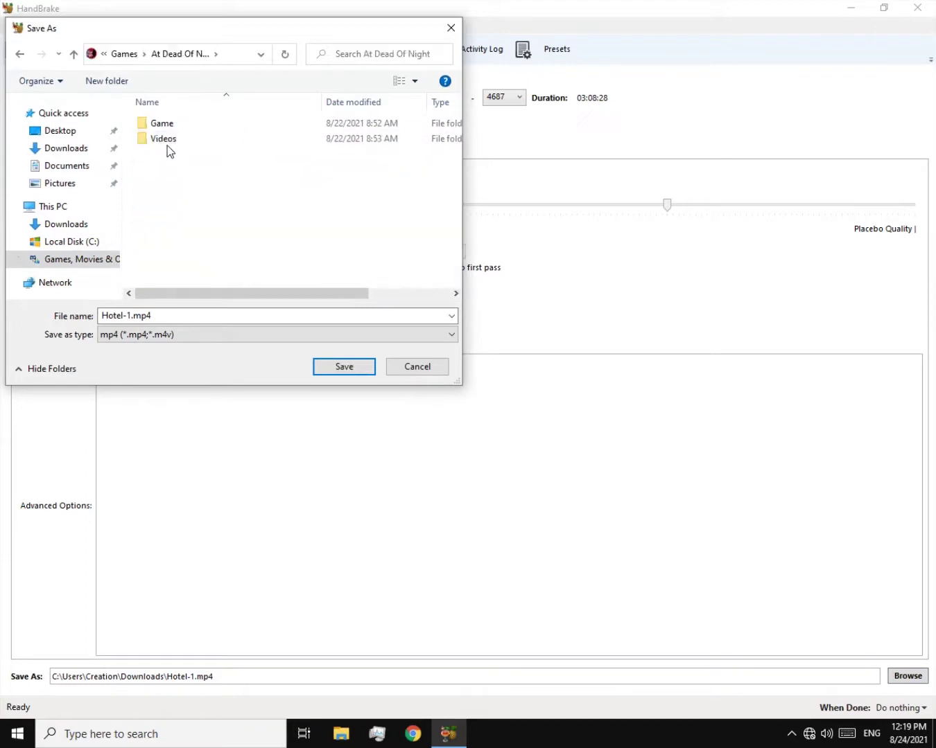
double_click(168, 140)
click(166, 129)
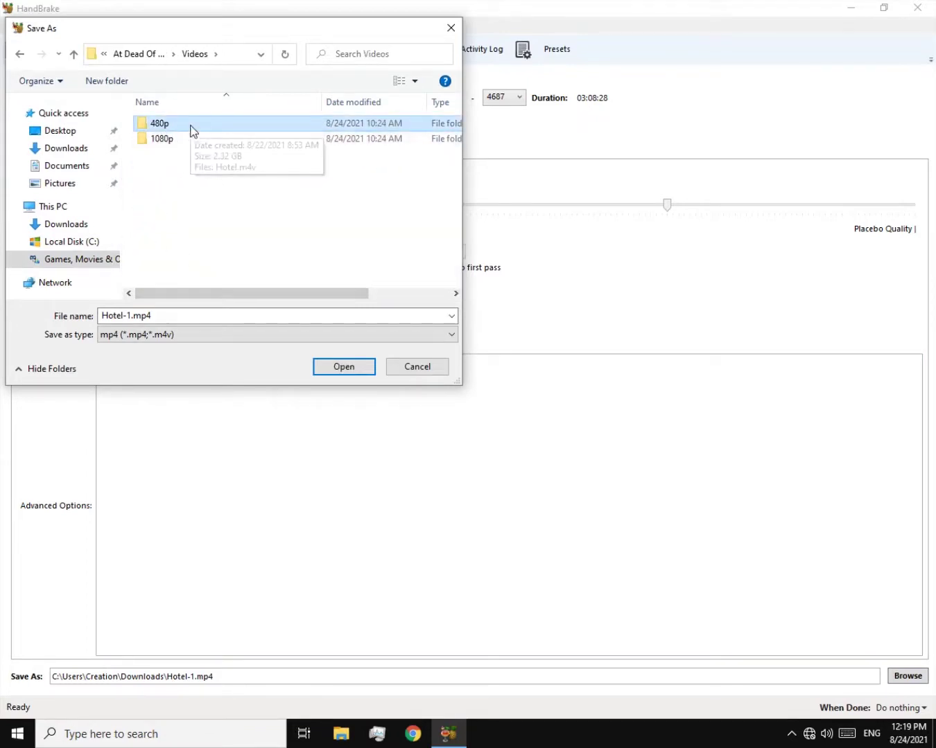
Step: Name the output file Hotel.m4v, save the destination and start the encode
click(196, 315)
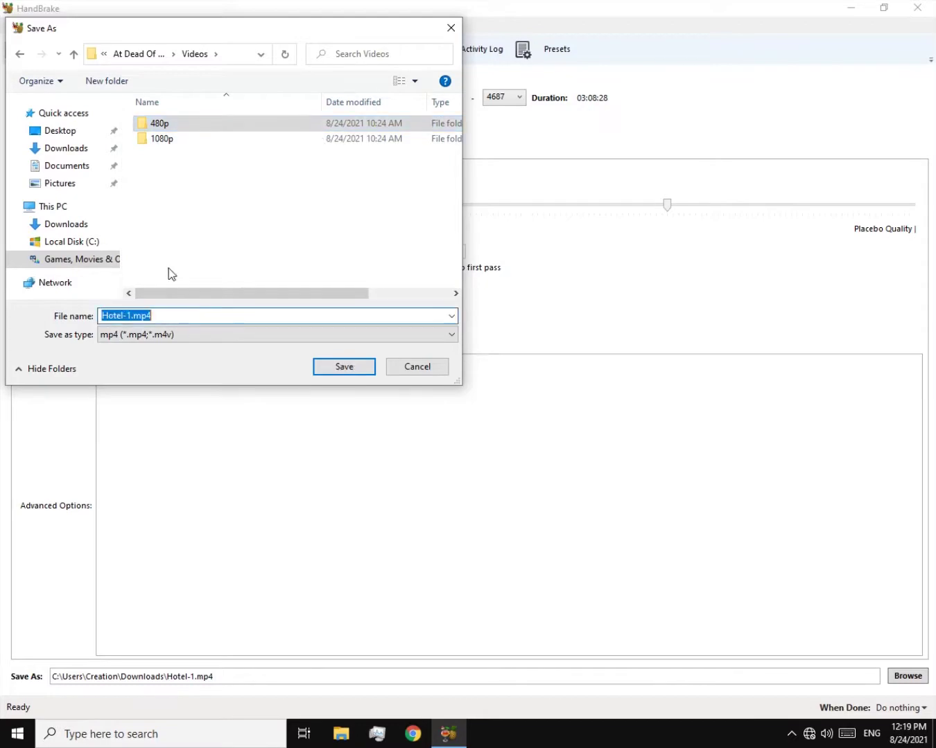
click(129, 315)
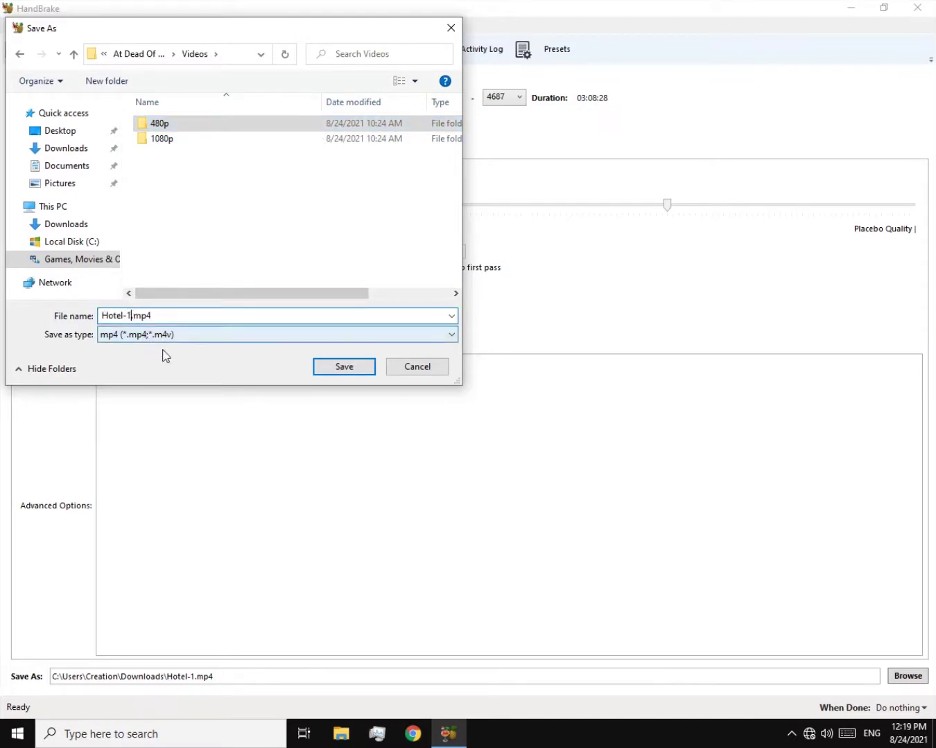
key(BackSpace)
key(BackSpace)
double_click(115, 317)
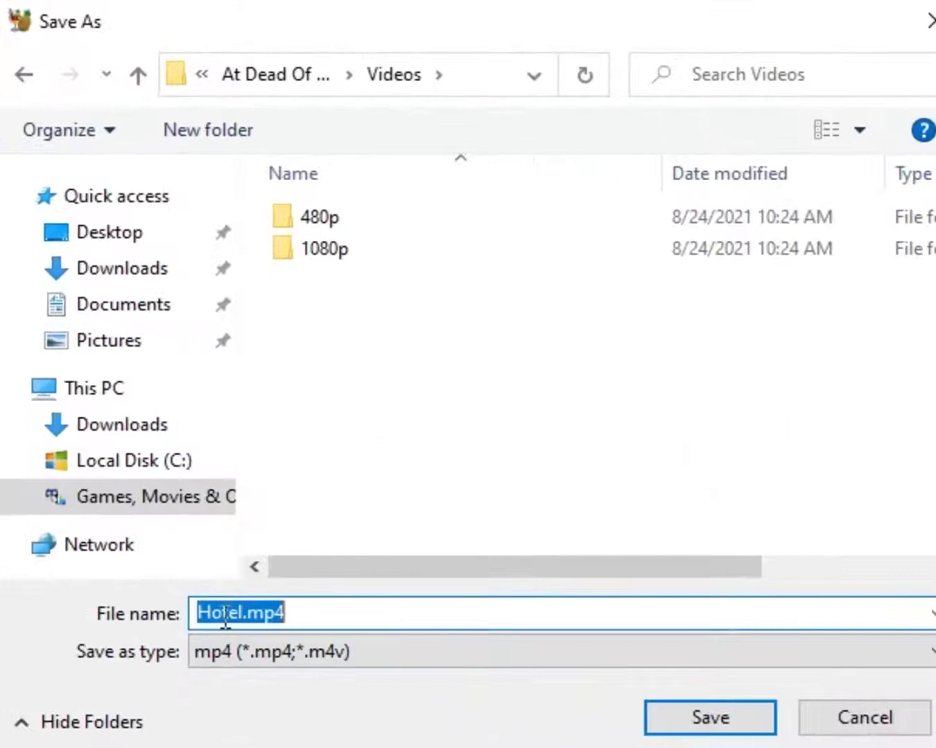
click(239, 613)
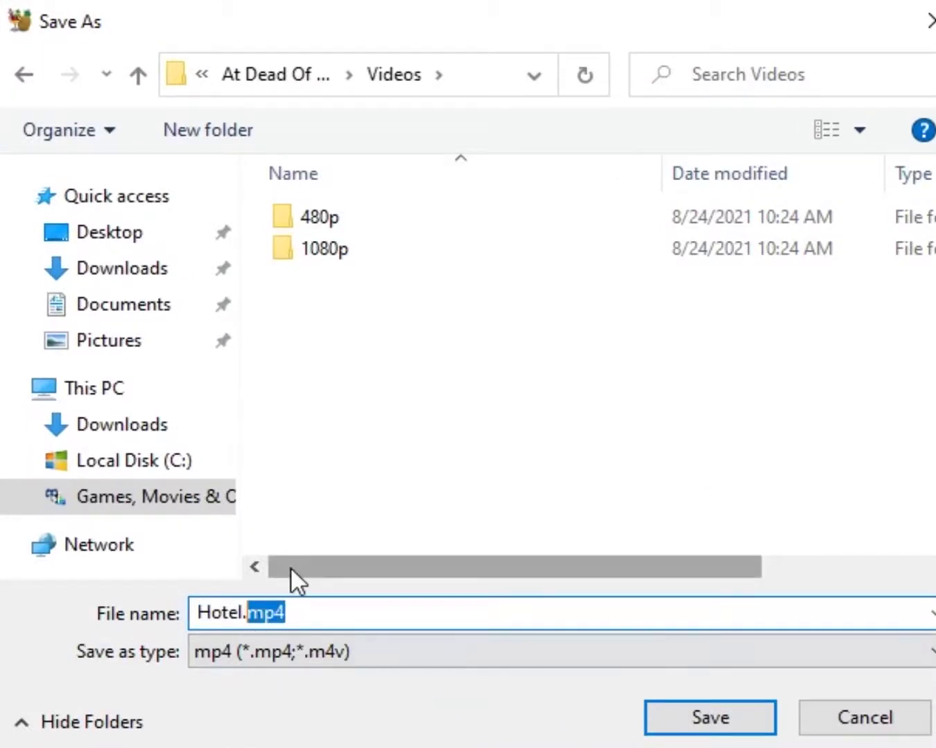
text(m4)
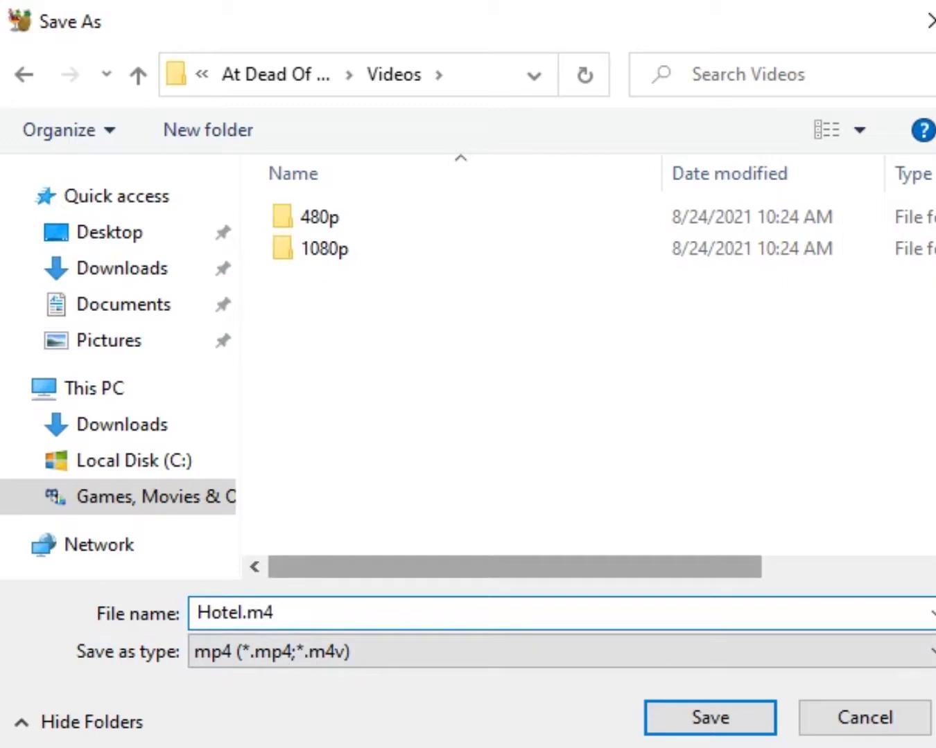
text(v)
drag(277, 612, 196, 613)
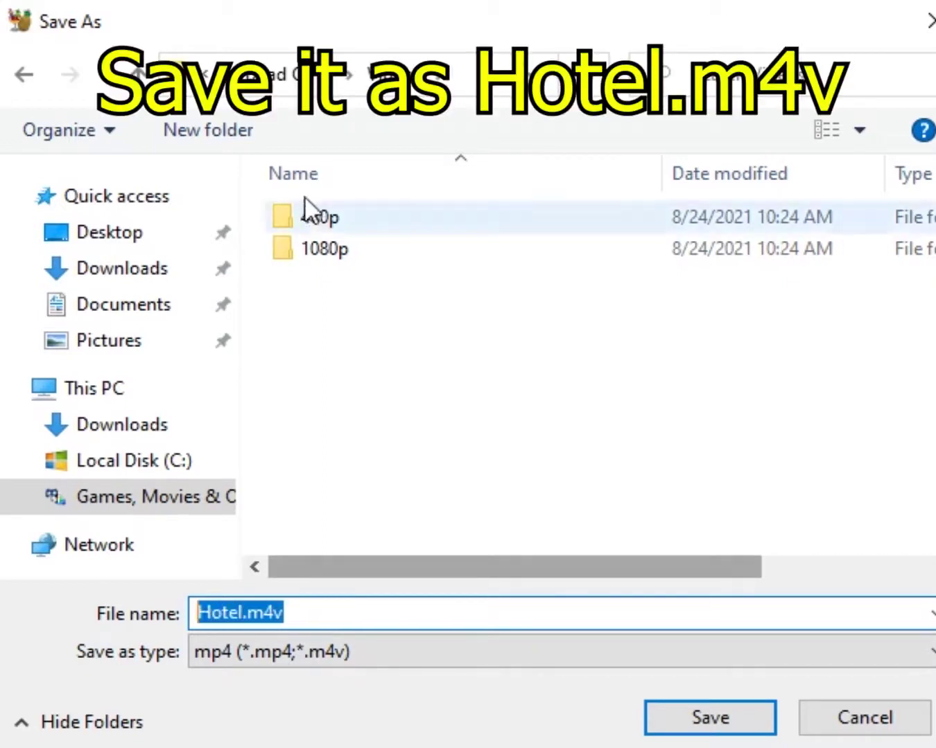
click(276, 612)
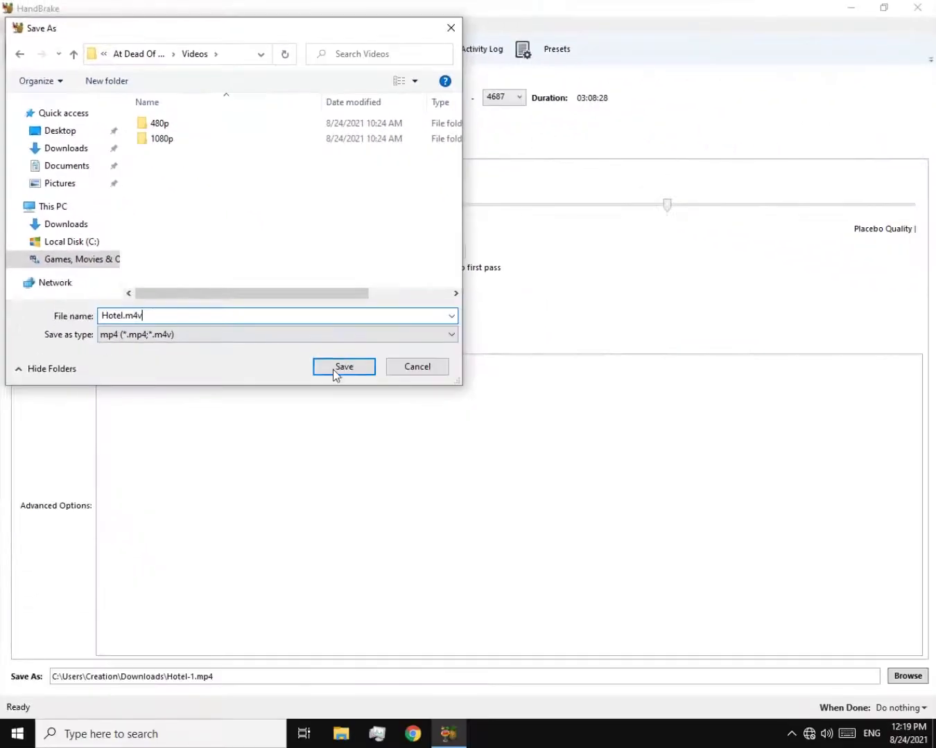
click(709, 718)
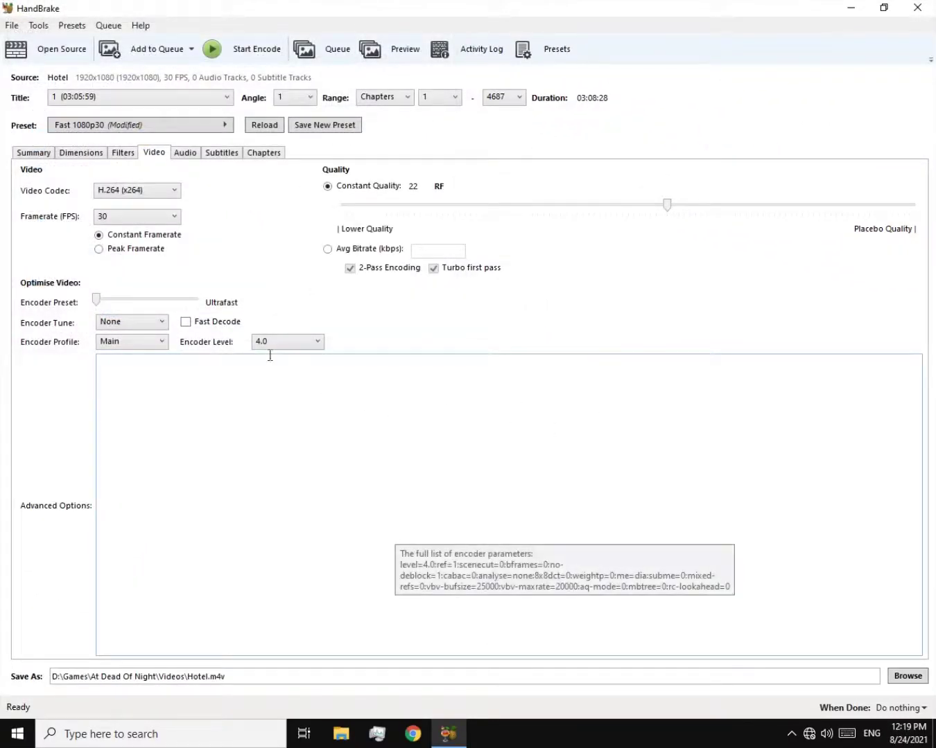
click(236, 56)
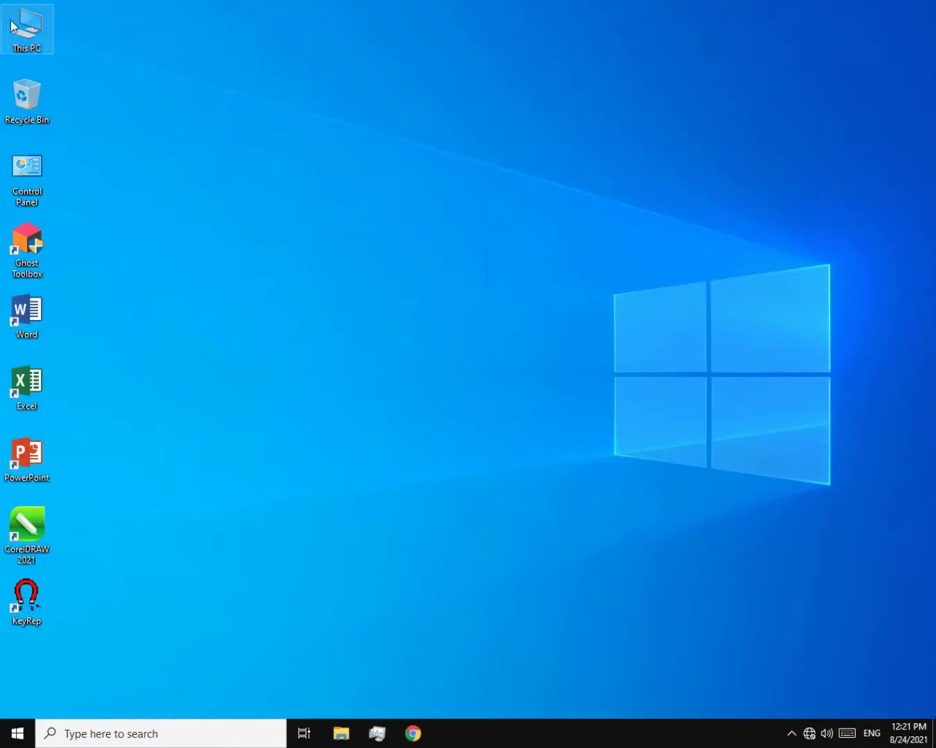
Step: Open the re-encoded Hotel.m4v from the At Dead Of Night Videos folder on the D: drive
double_click(6, 20)
double_click(428, 185)
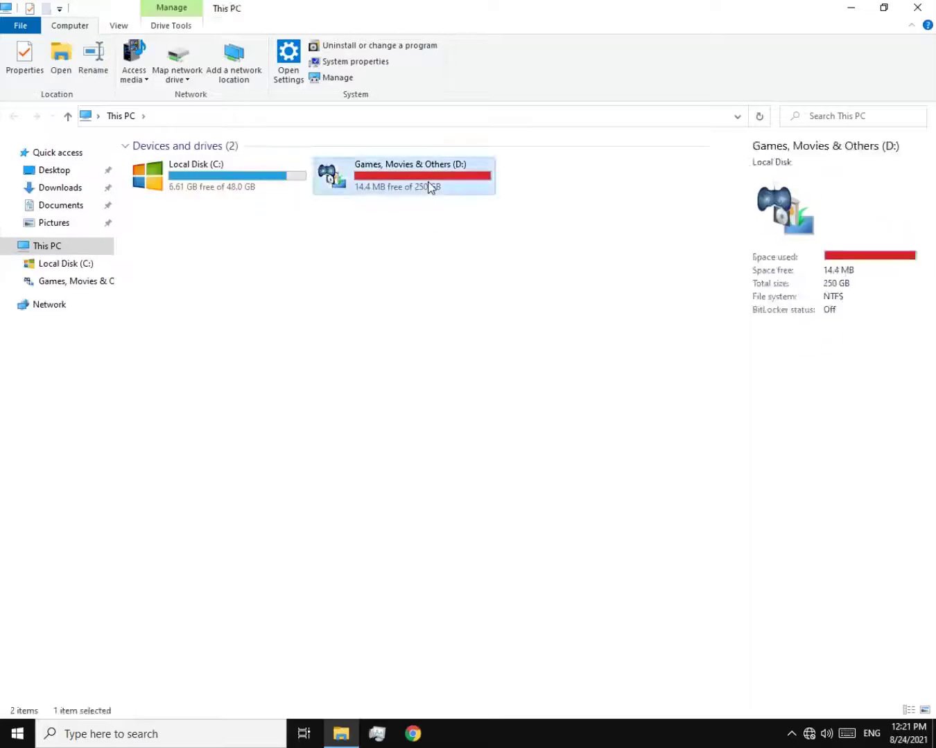
double_click(228, 206)
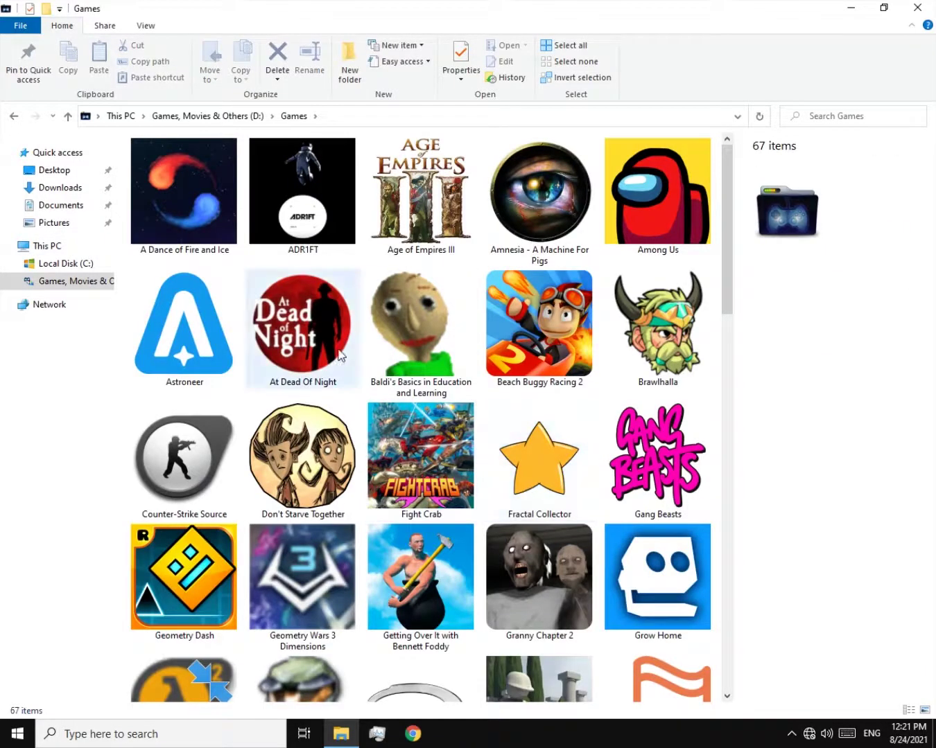
double_click(262, 287)
double_click(179, 181)
click(199, 199)
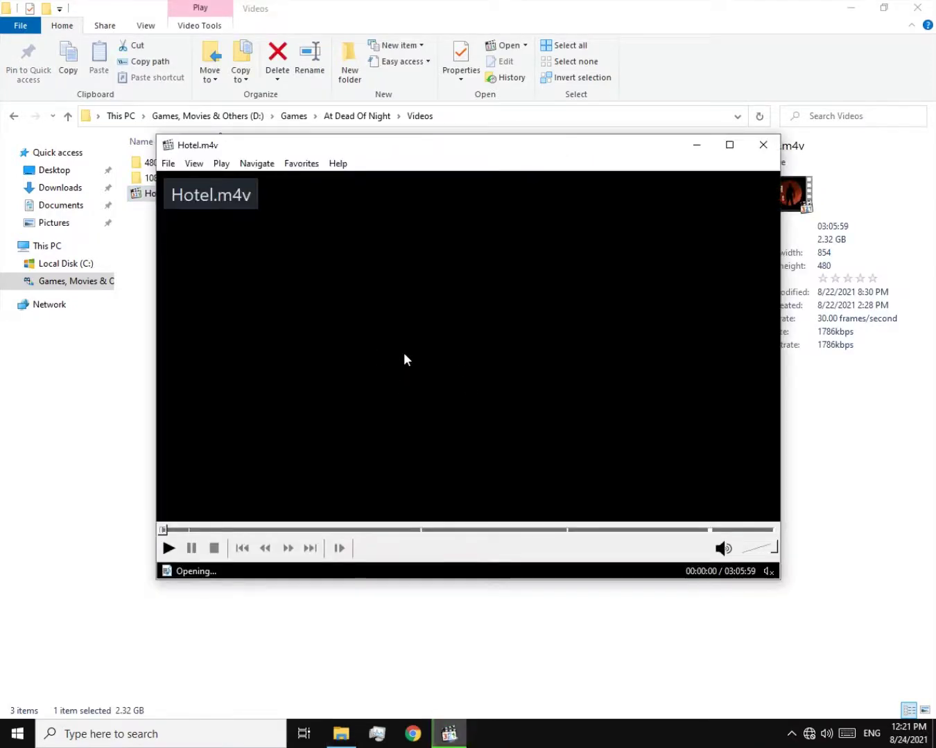
Step: Skip the video to about 11:48, check its resolution and frame rate in the media properties, and close the player
click(335, 338)
click(333, 339)
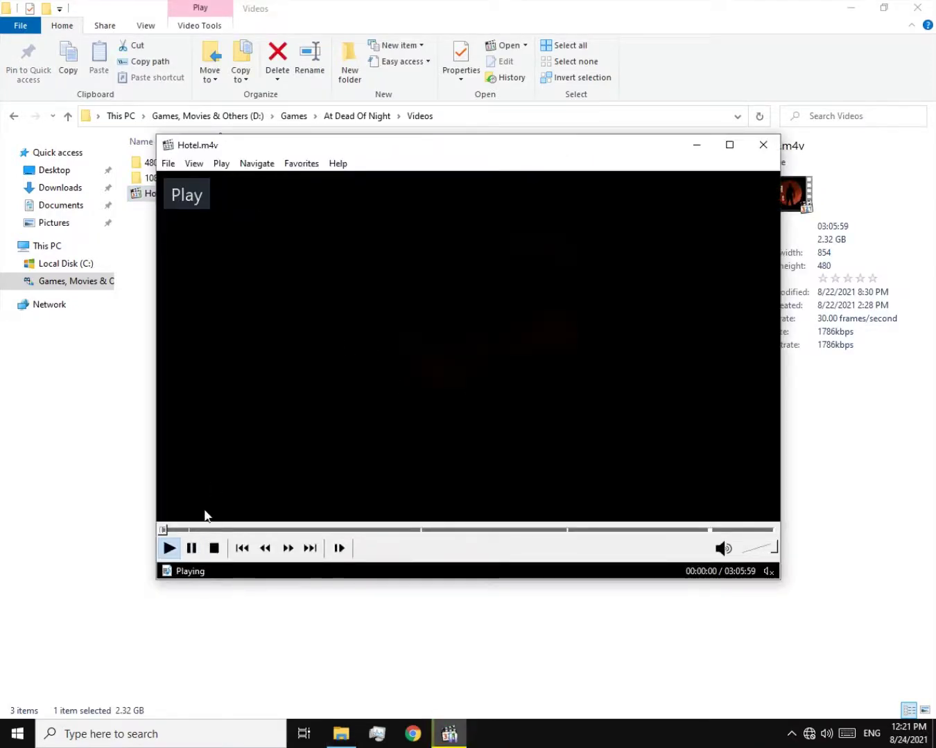
drag(165, 530, 201, 529)
click(396, 280)
right_click(396, 280)
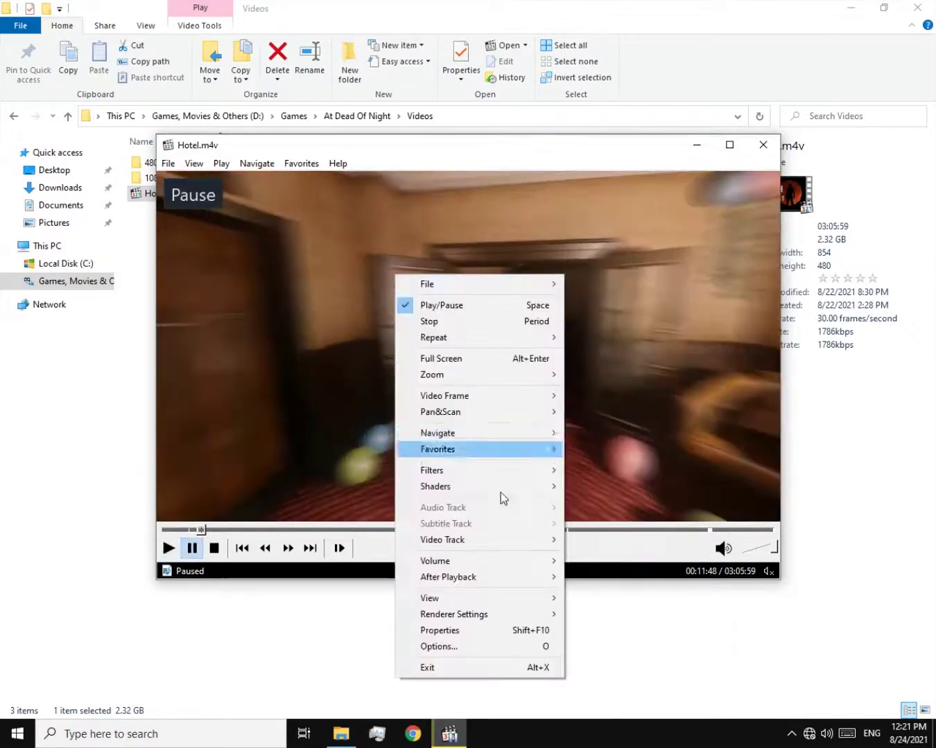
click(460, 632)
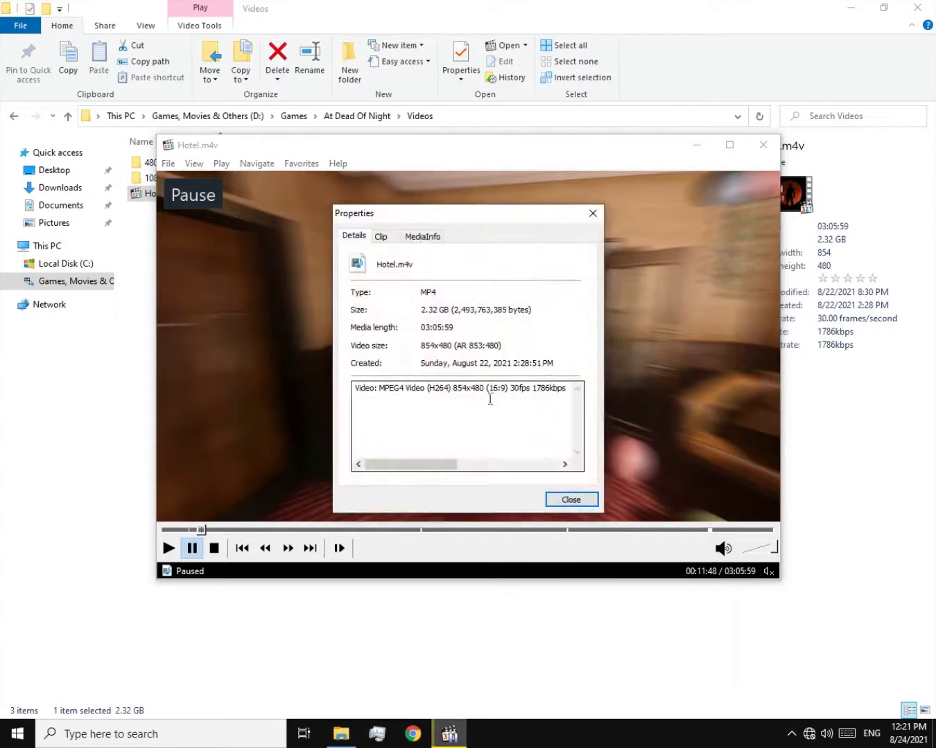
click(419, 238)
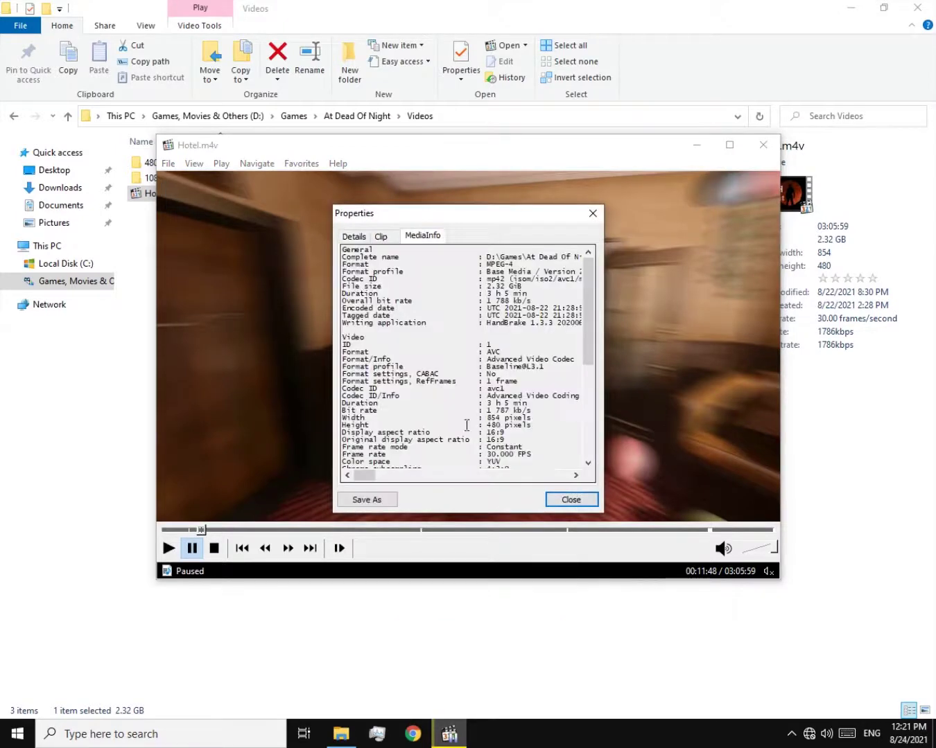
scroll(506, 458, down, 1)
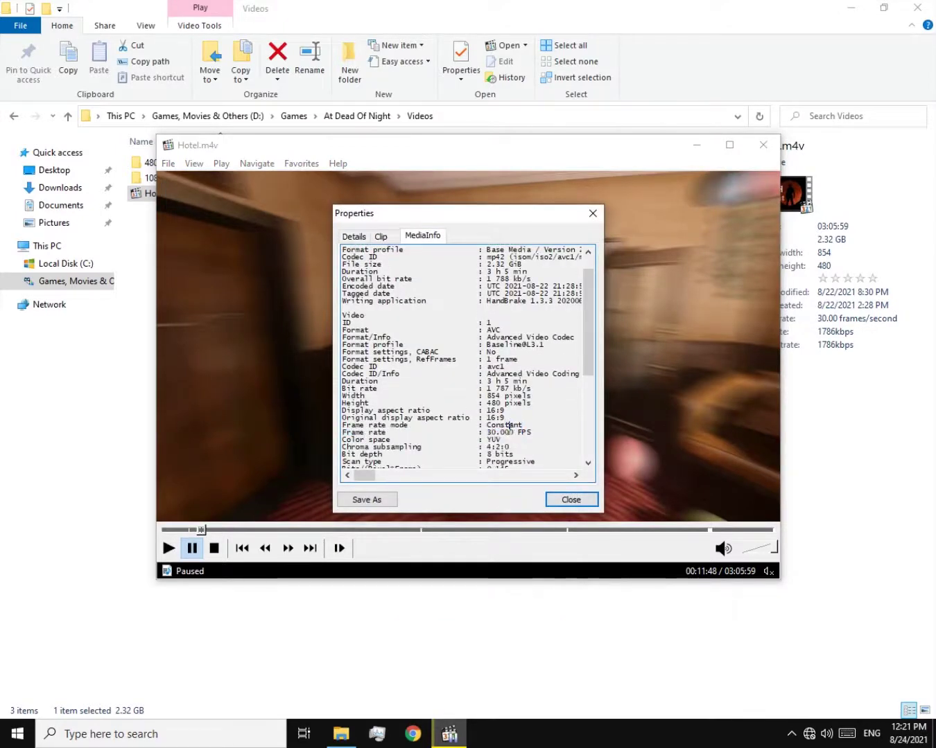
click(571, 499)
click(763, 145)
Step: Go back up from the Videos folder to the At Dead Of Night folder
click(354, 297)
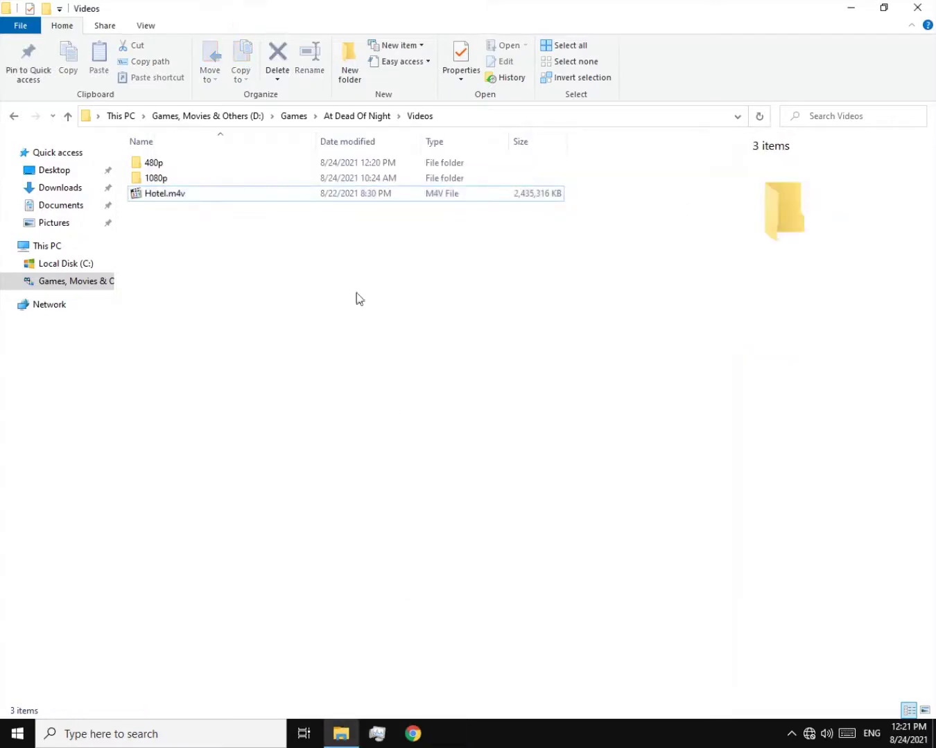
drag(397, 369, 262, 257)
click(366, 115)
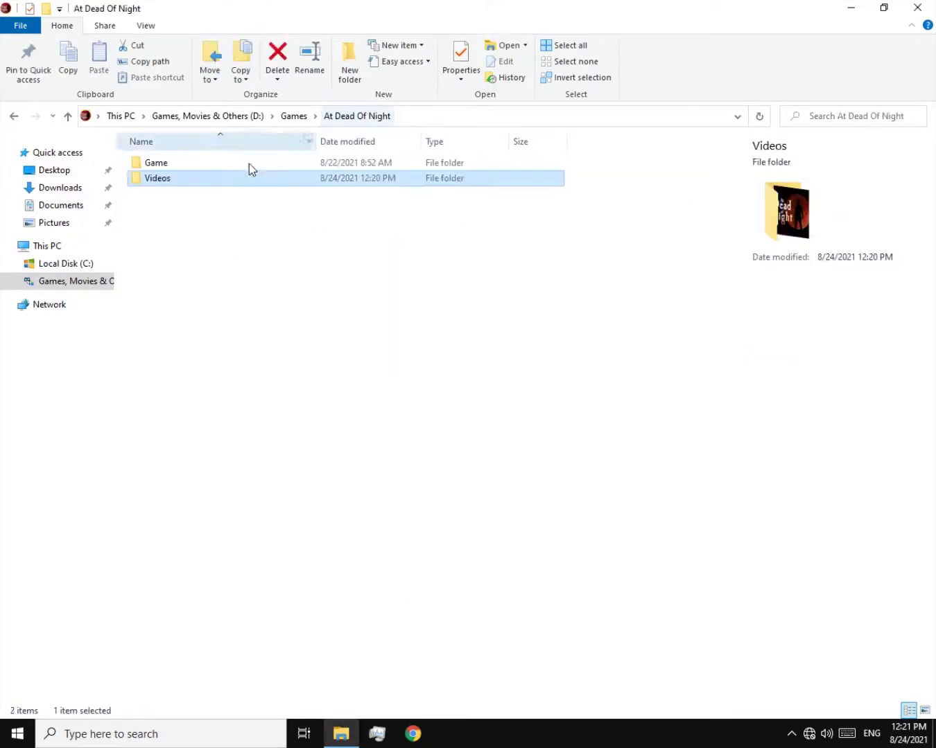
Step: Cut the original Hotel.m4v from the Game\package.nw\media\video folder
double_click(224, 165)
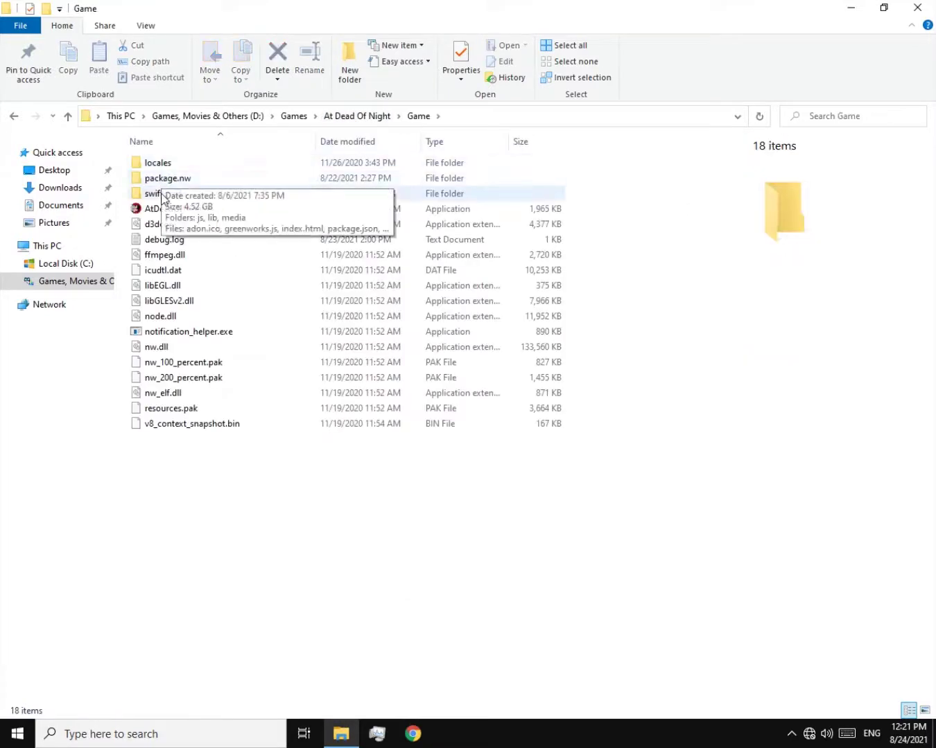
double_click(169, 179)
double_click(158, 194)
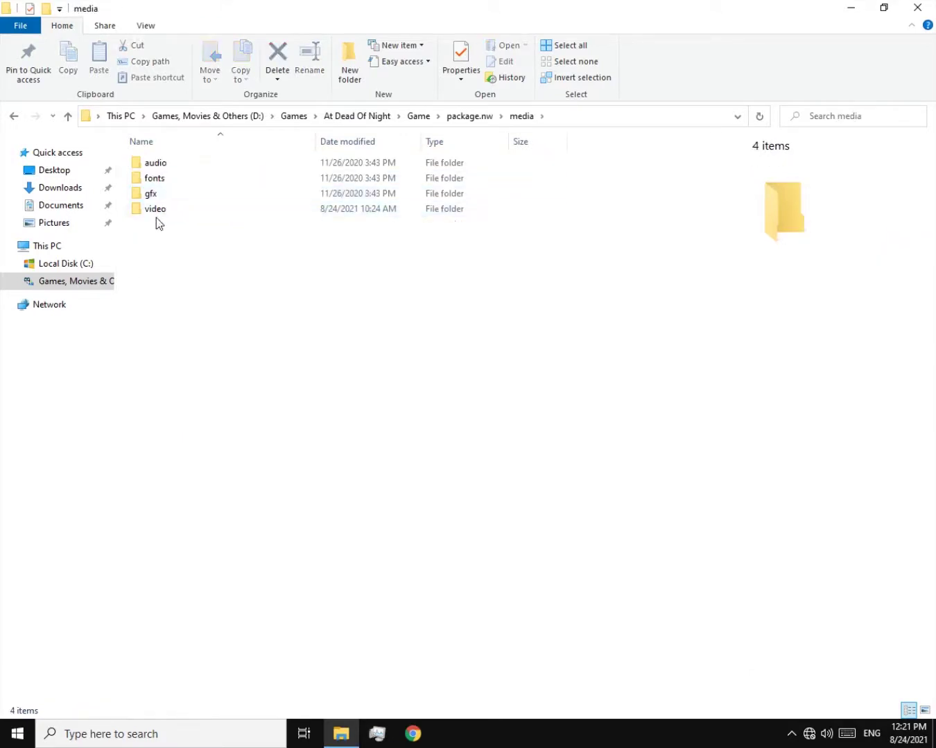
double_click(159, 211)
click(155, 207)
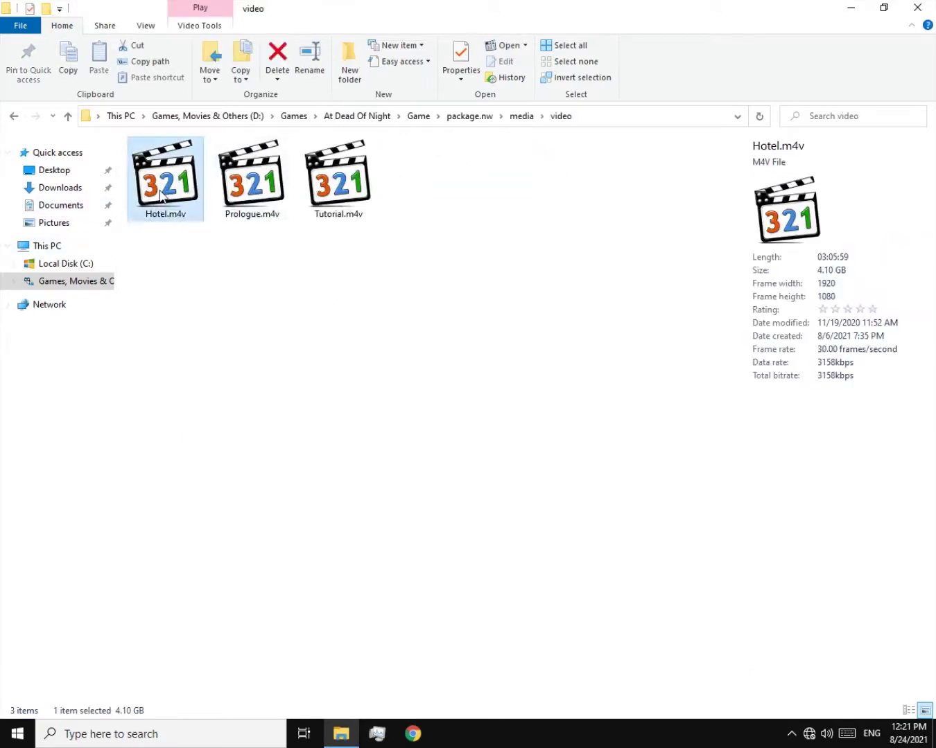
right_click(158, 190)
click(193, 447)
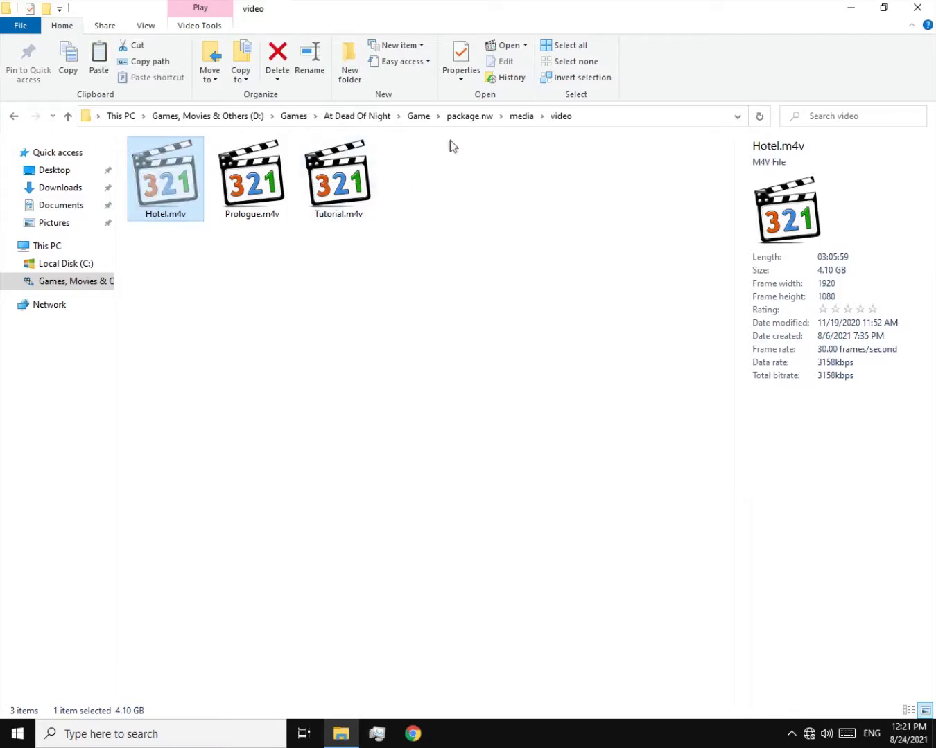
Step: Paste the original Hotel.m4v into the 1080p folder inside At Dead Of Night\Videos as a backup
click(382, 118)
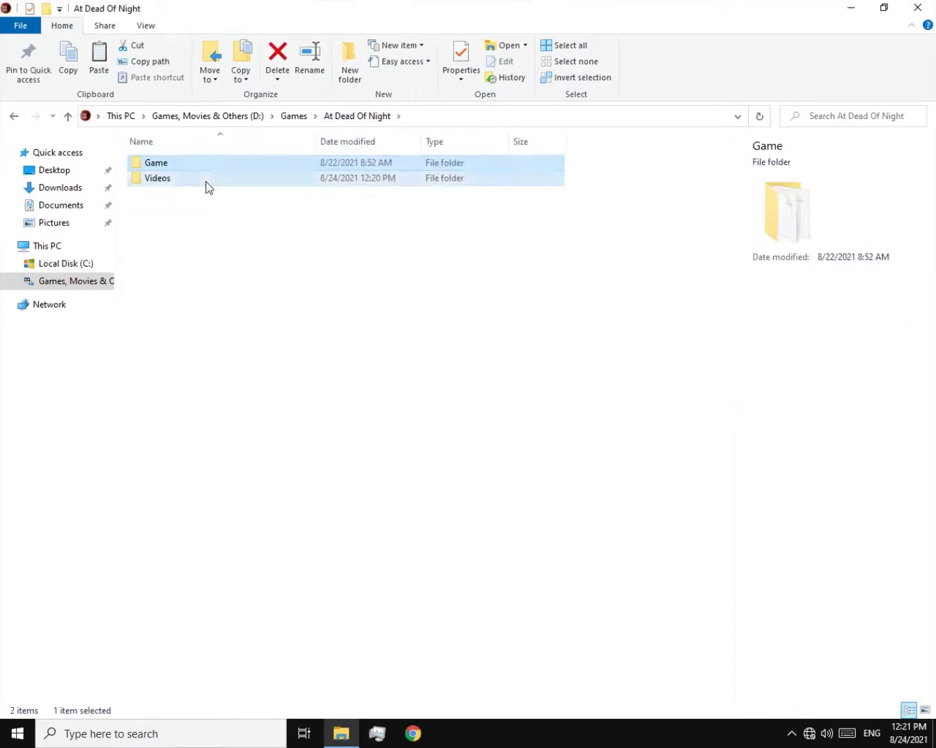
double_click(174, 178)
click(167, 180)
double_click(167, 178)
right_click(239, 263)
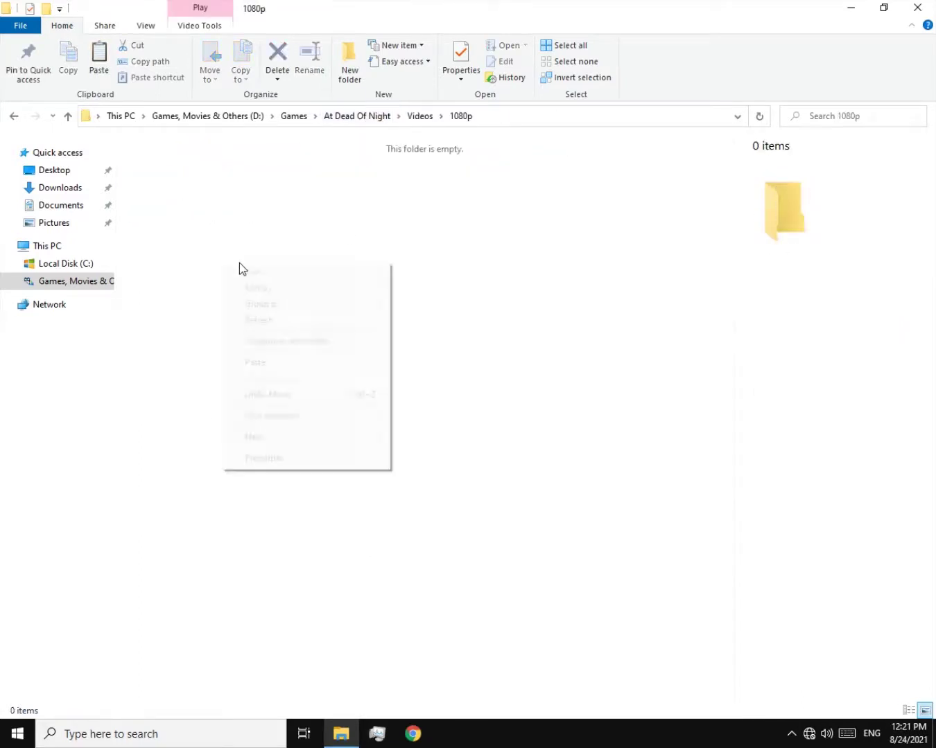
click(276, 362)
Step: Go up to the Videos folder and cut the re-encoded Hotel.m4v
click(426, 117)
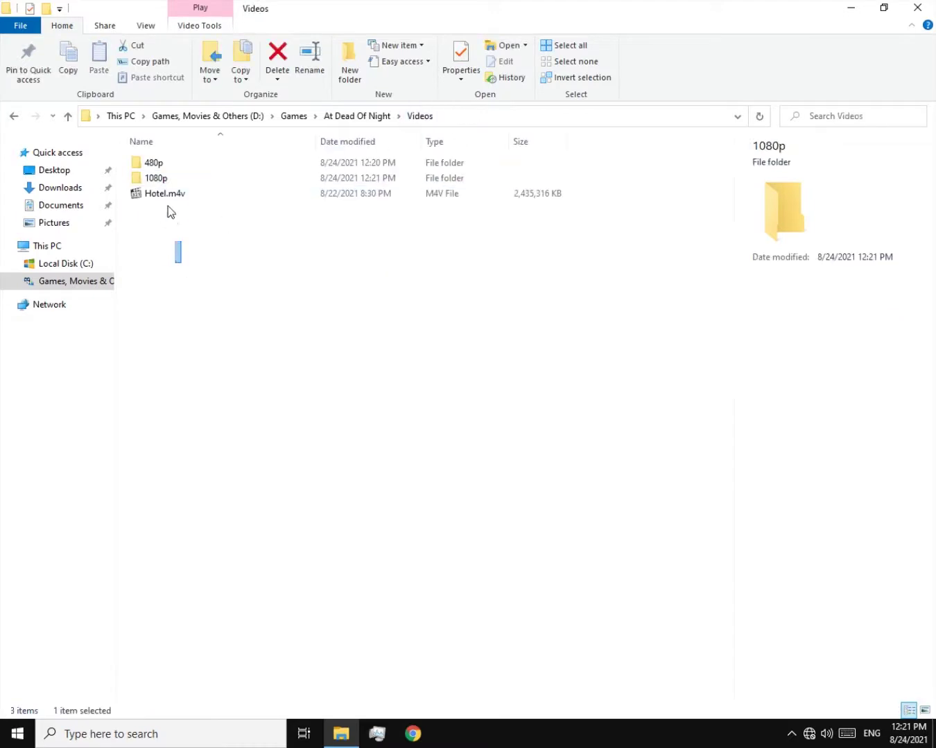
click(167, 197)
right_click(188, 198)
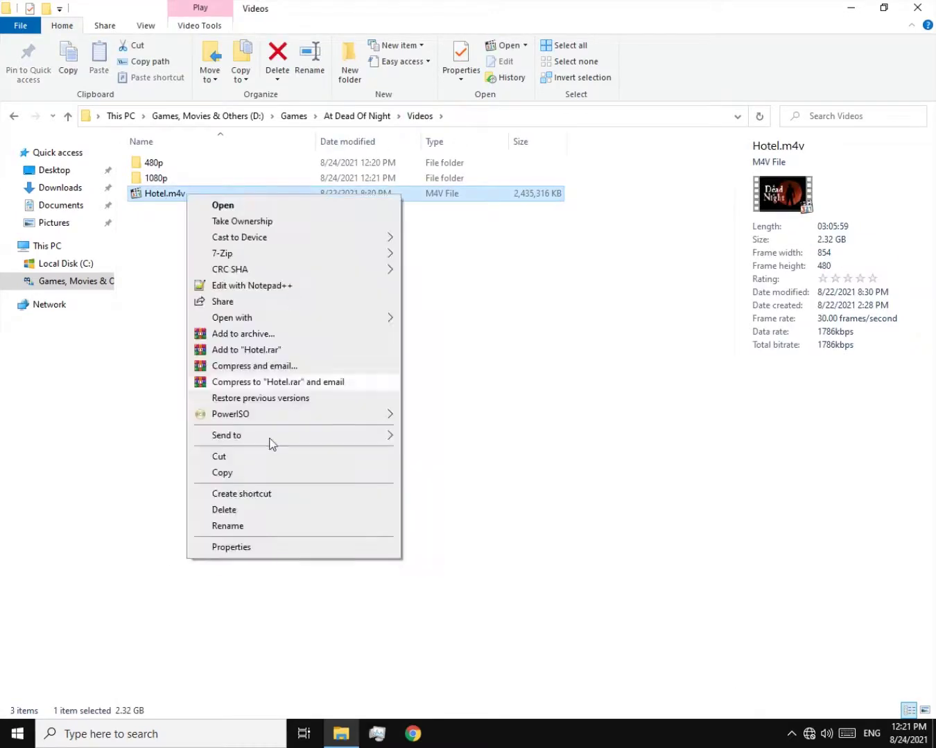
click(259, 457)
Step: Paste the re-encoded Hotel.m4v into Game\package.nw\media\video and refresh the folder
click(346, 118)
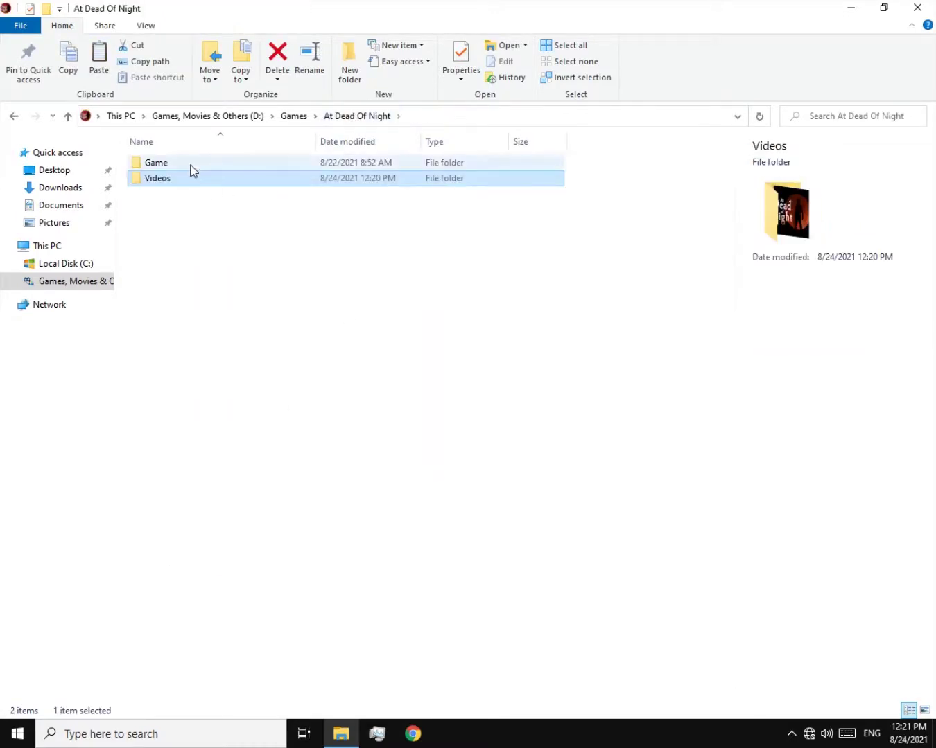
double_click(189, 162)
double_click(167, 177)
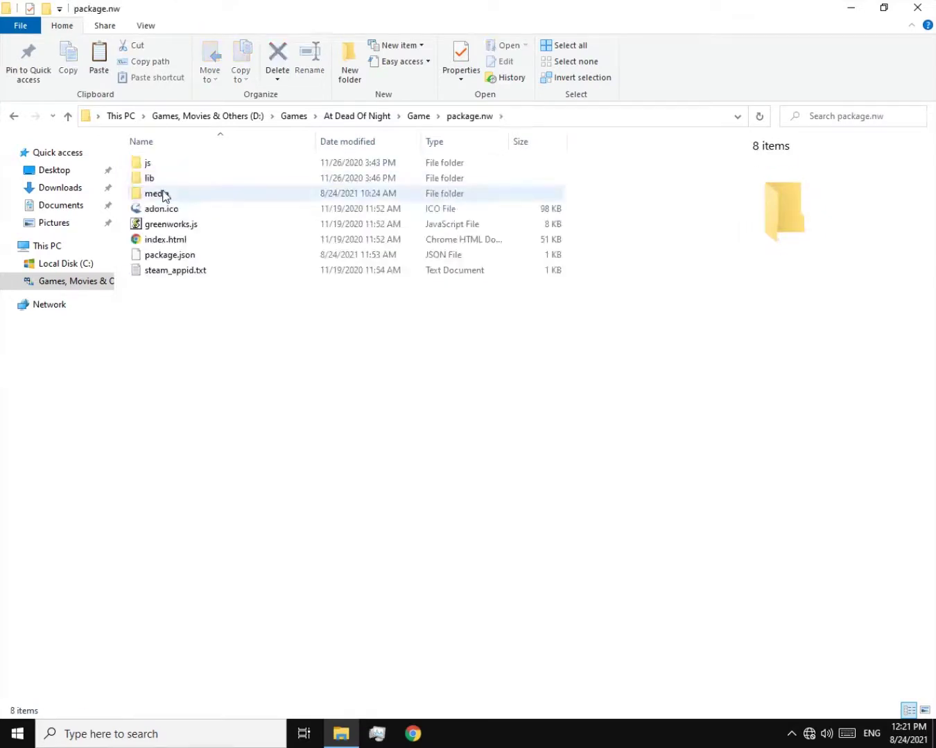
double_click(165, 193)
double_click(167, 210)
right_click(215, 197)
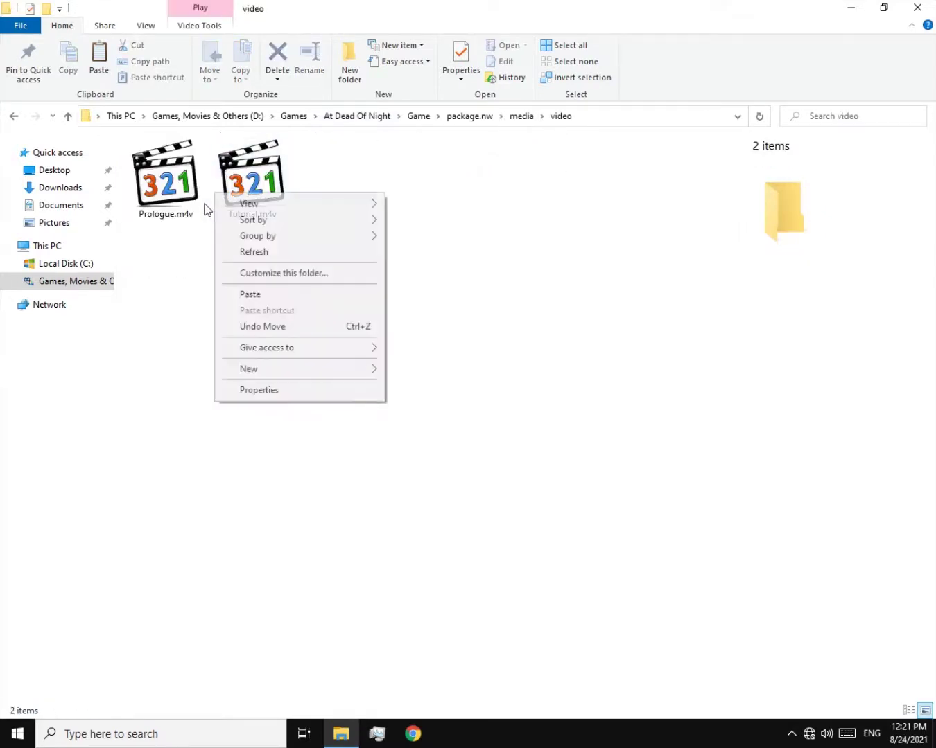
click(247, 294)
drag(322, 271, 384, 321)
right_click(384, 317)
click(414, 379)
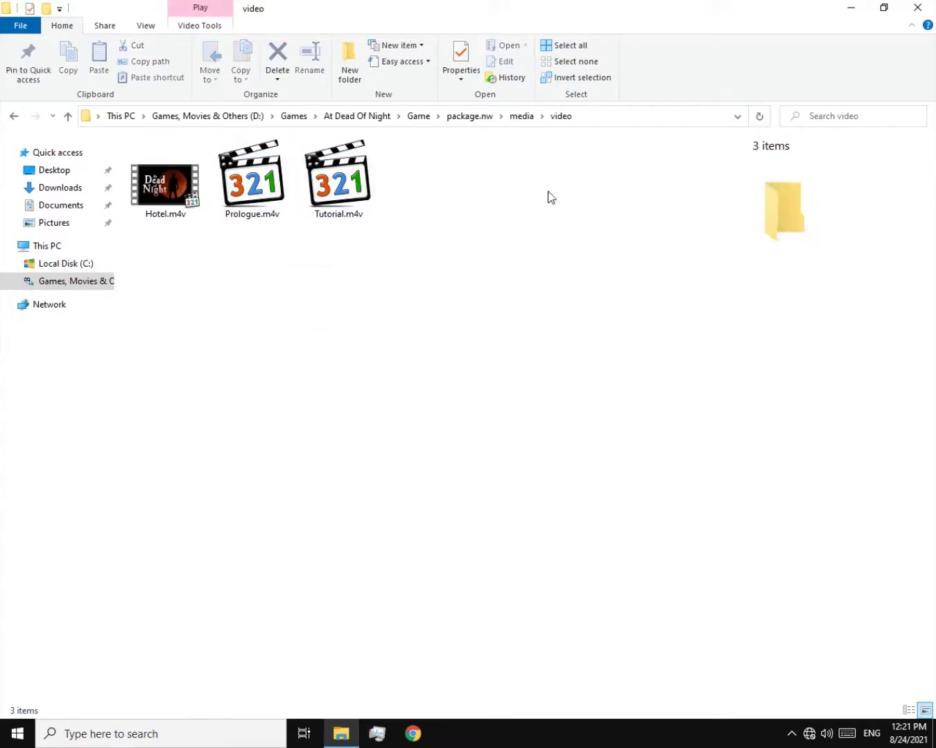
Step: Look at the Prologue and Tutorial files in the Videos\480p folder and return to the game's video folder
click(365, 118)
double_click(189, 181)
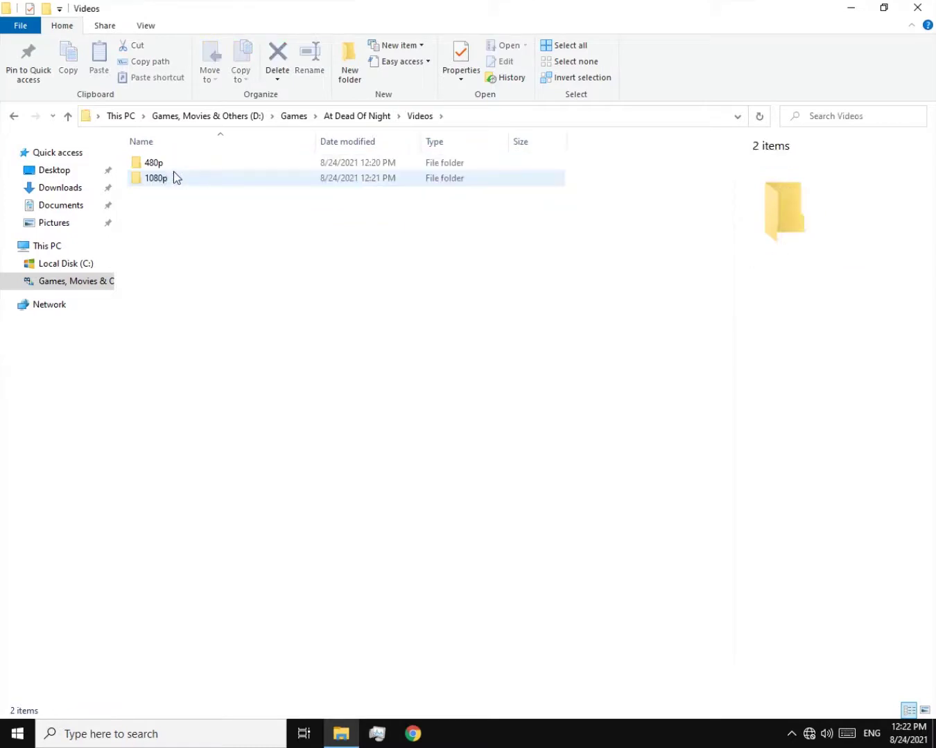
double_click(156, 166)
drag(368, 276, 159, 181)
click(306, 235)
click(12, 116)
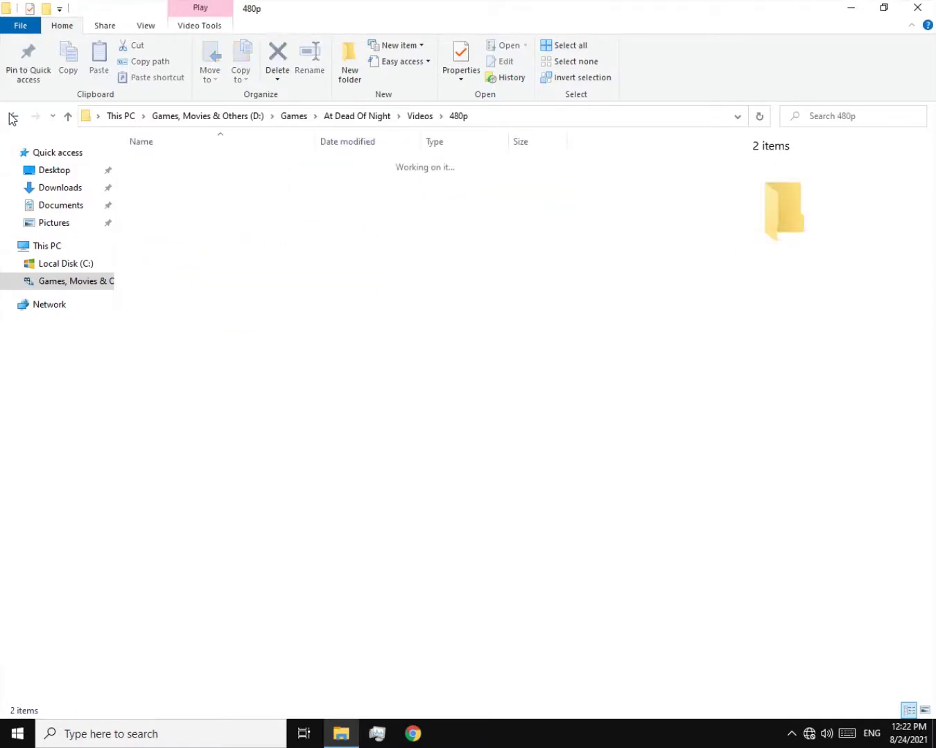
click(12, 115)
click(12, 116)
Step: Move the original Prologue.m4v and Tutorial.m4v from the game's video folder into the Videos\1080p folder
drag(247, 269, 344, 167)
right_click(255, 179)
click(301, 405)
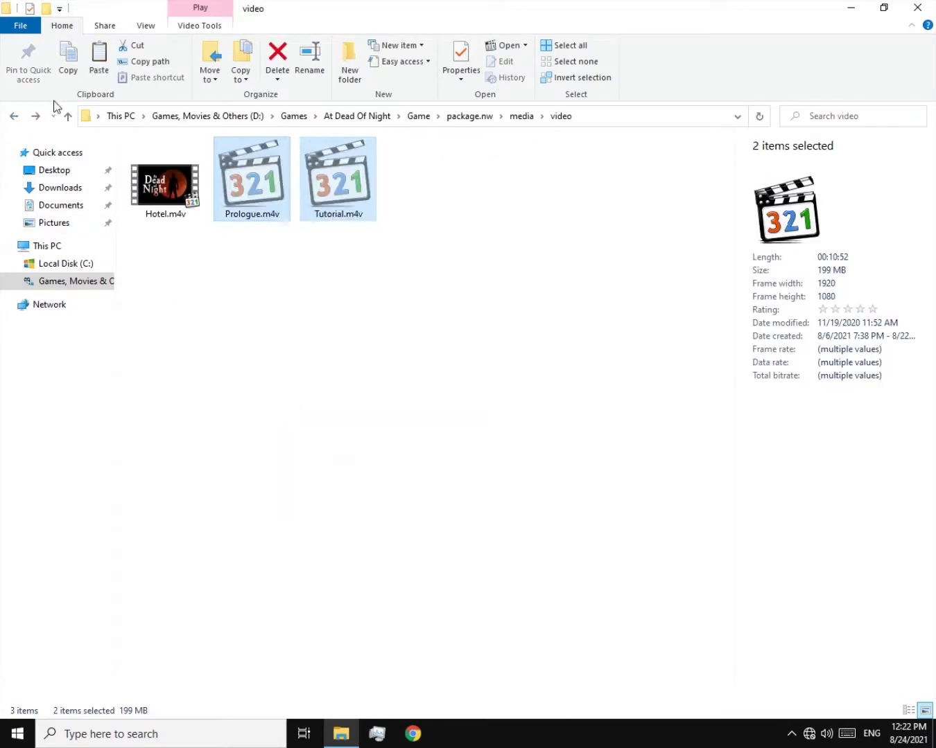
click(38, 115)
click(39, 115)
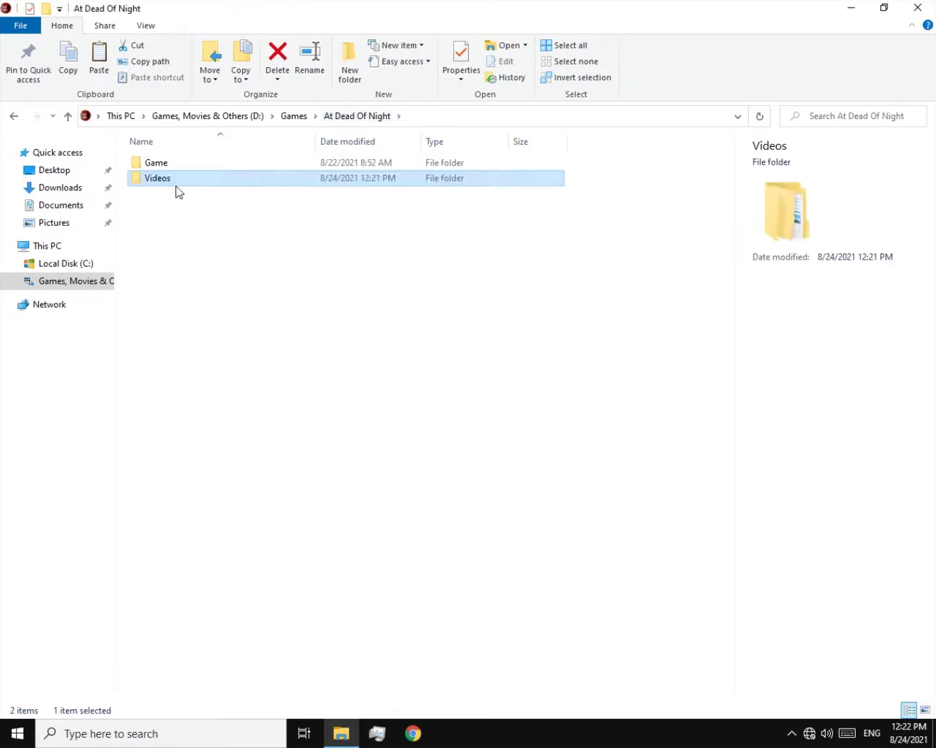
double_click(174, 181)
right_click(152, 185)
right_click(149, 179)
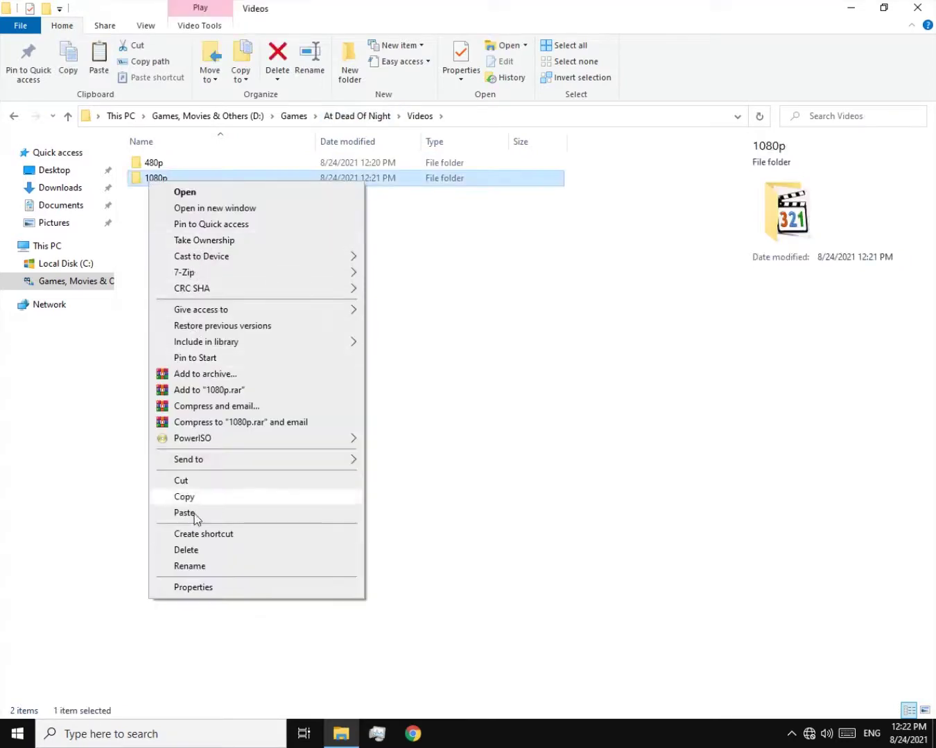
click(193, 514)
Step: Cut the re-encoded Prologue.m4v and Tutorial.m4v from the Videos\480p folder
click(178, 164)
double_click(208, 163)
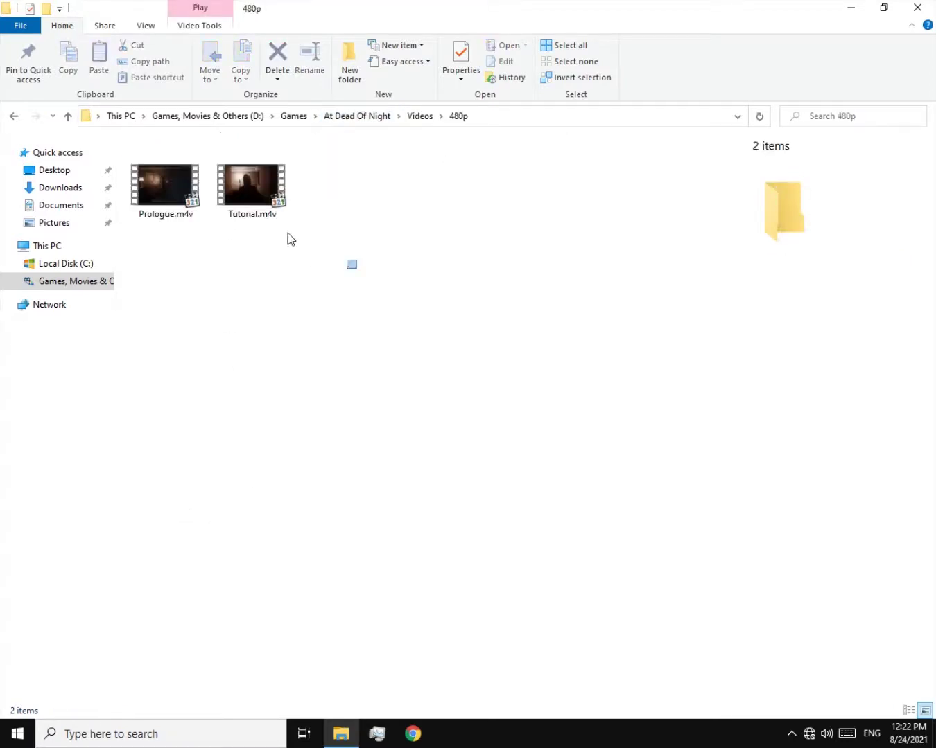
drag(359, 271, 173, 201)
right_click(149, 168)
click(181, 402)
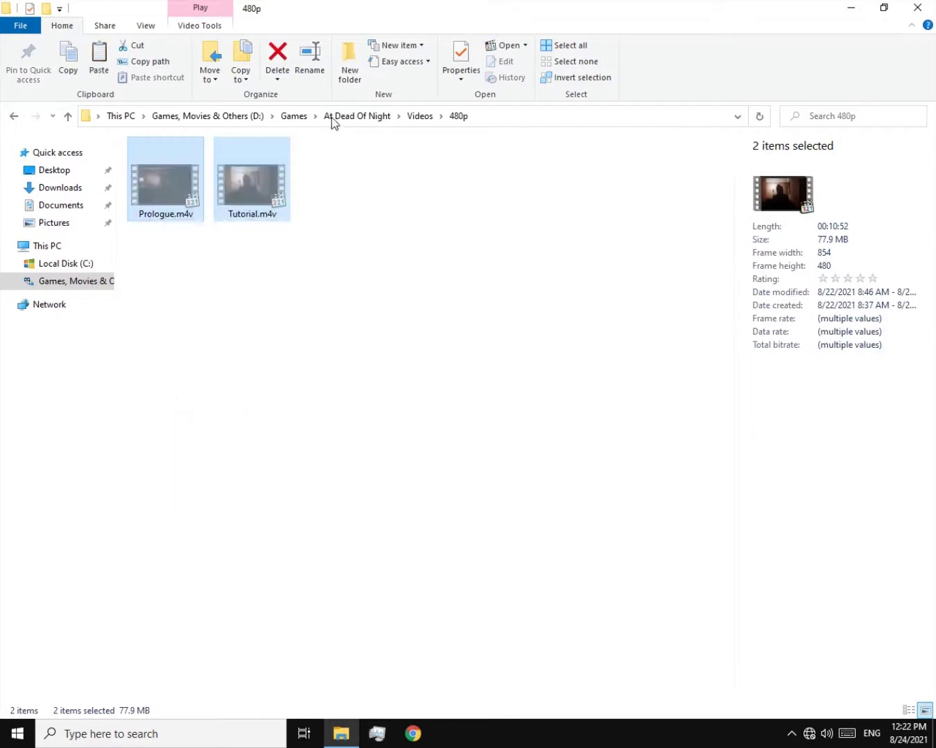
Step: Paste the re-encoded Prologue.m4v and Tutorial.m4v into the video folder under Game\package.nw\media
click(332, 116)
double_click(151, 163)
double_click(171, 179)
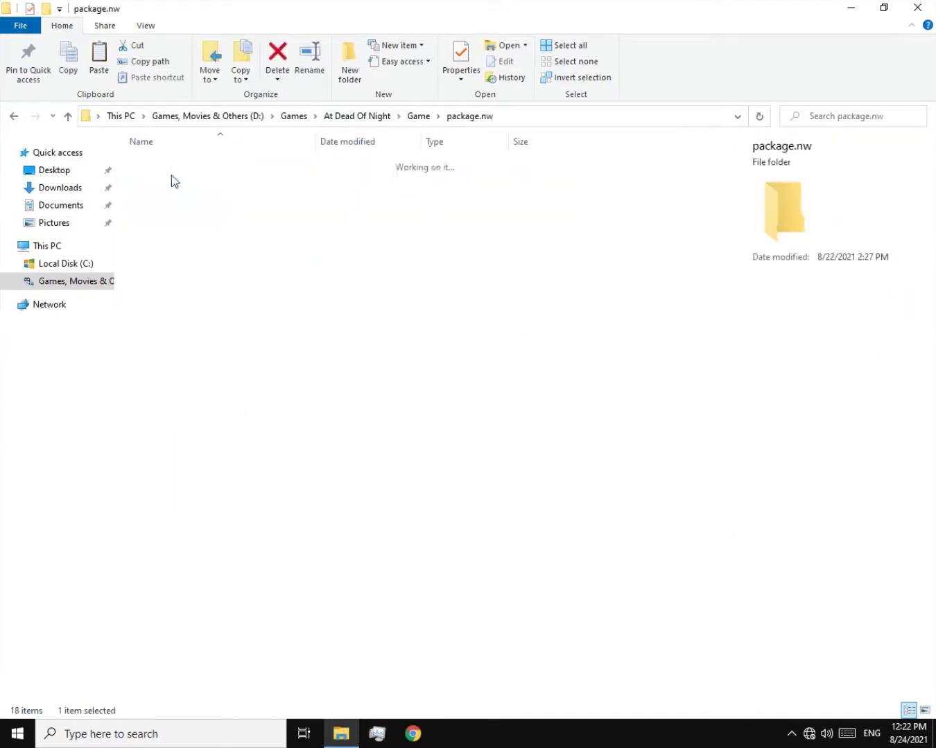
click(192, 208)
double_click(194, 194)
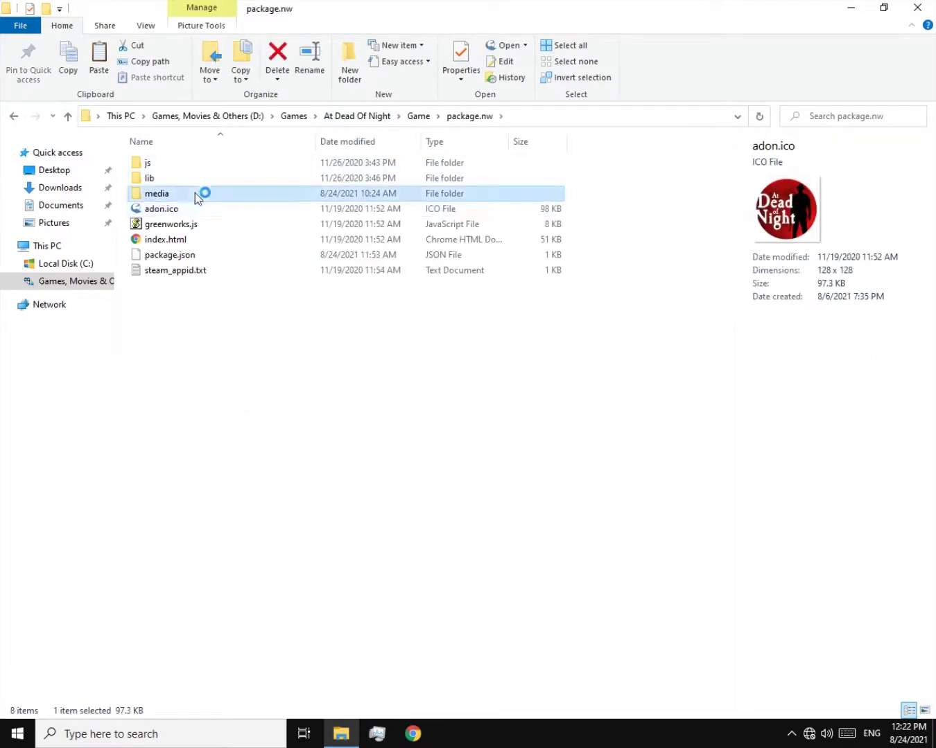
double_click(232, 216)
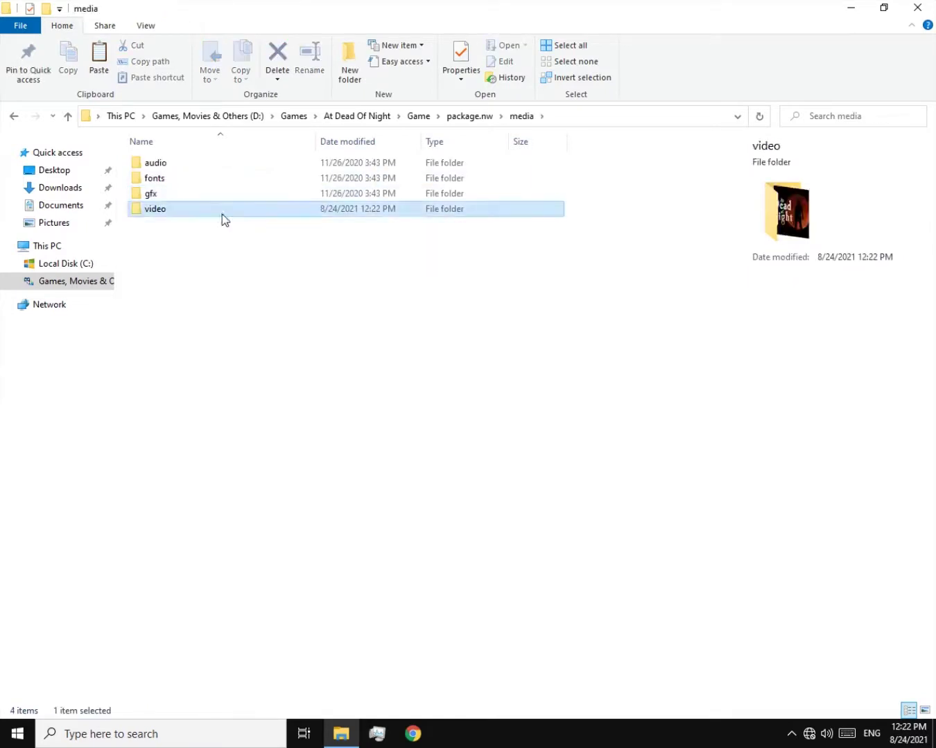
right_click(217, 214)
click(254, 316)
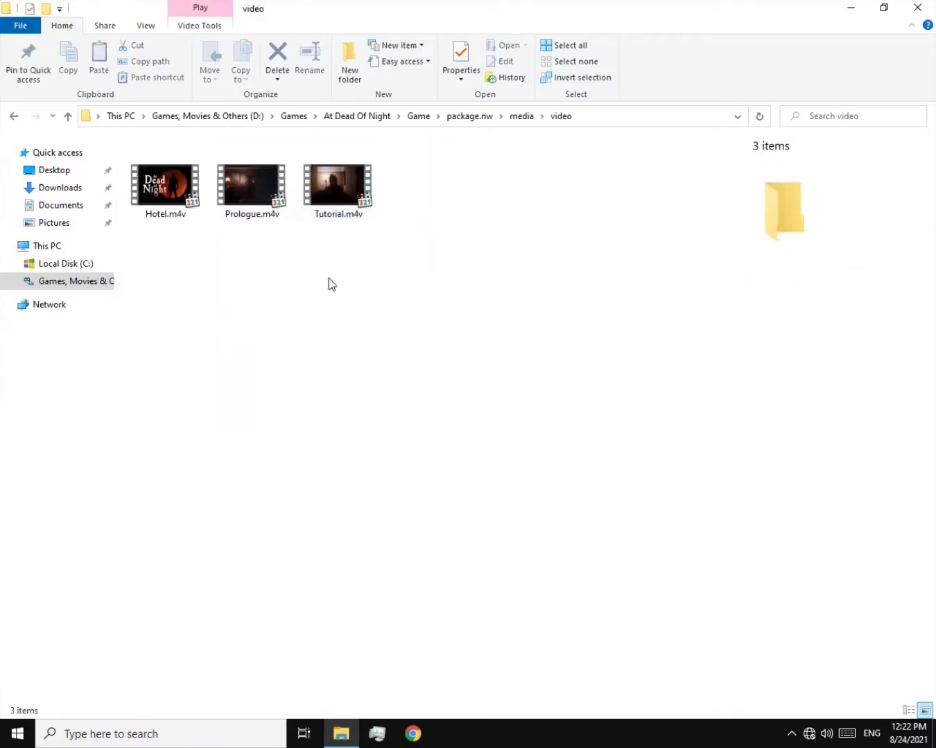
Step: Launch AtDeadOfNight.exe from the Game folder inside At Dead Of Night
click(362, 115)
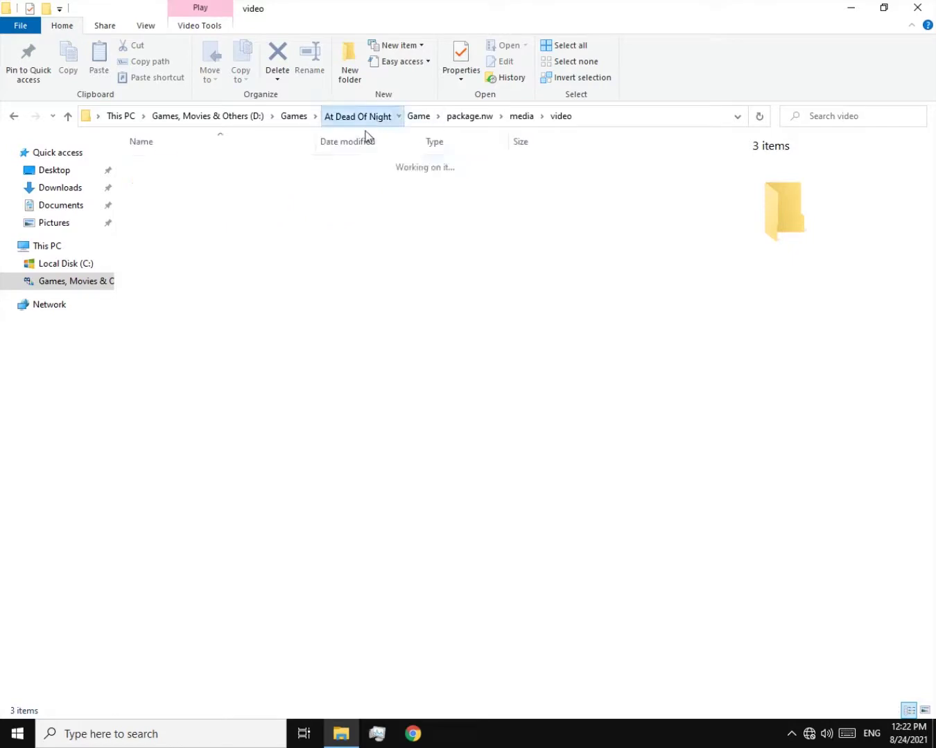
double_click(232, 165)
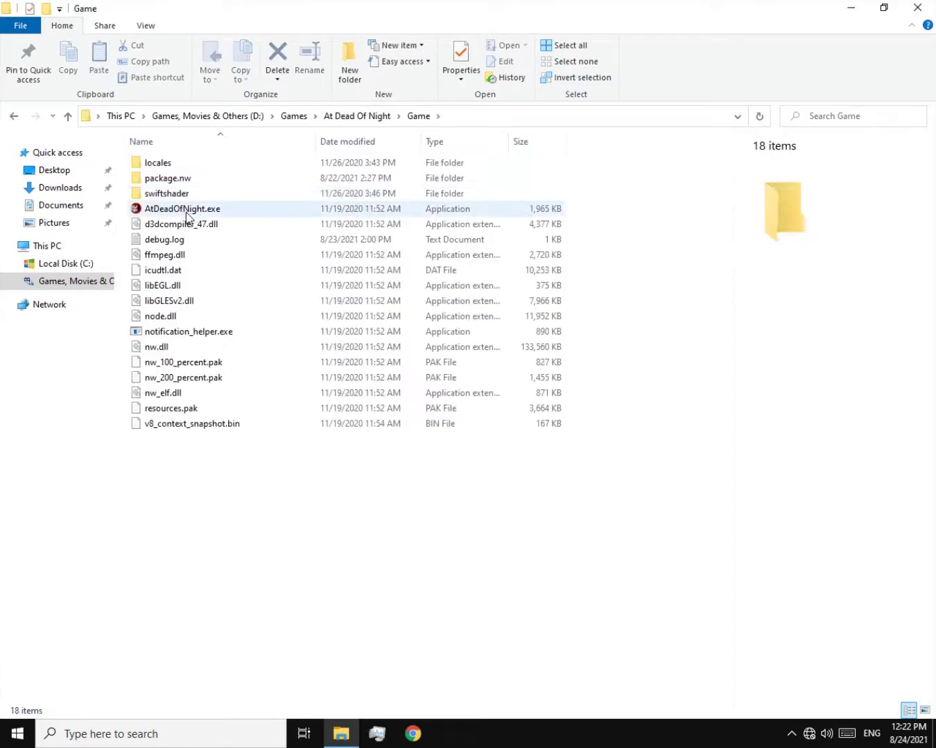
double_click(197, 211)
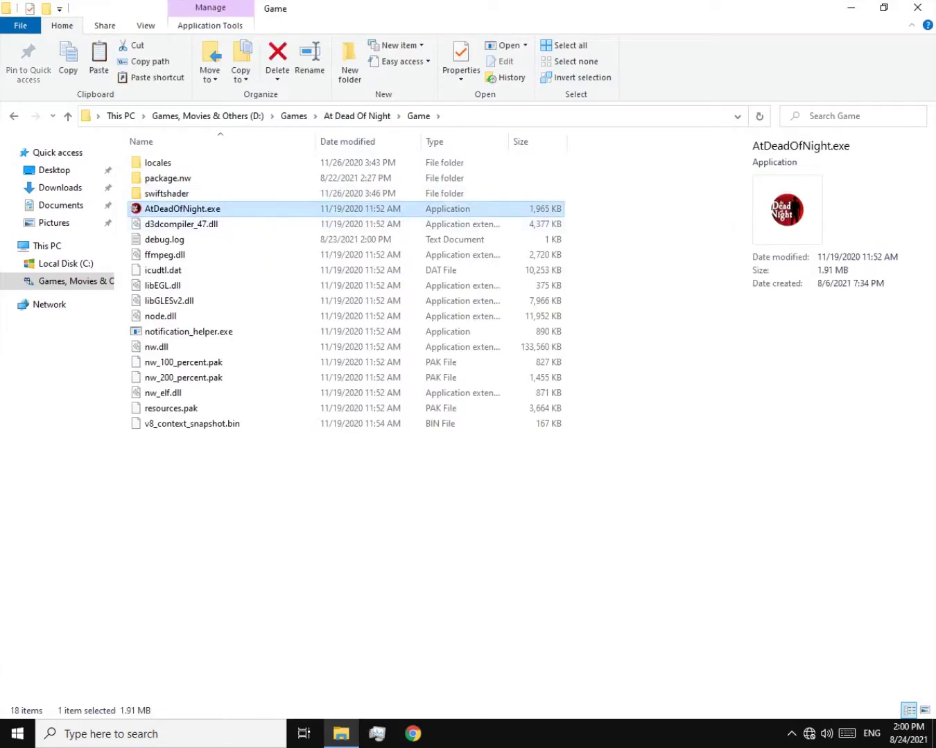